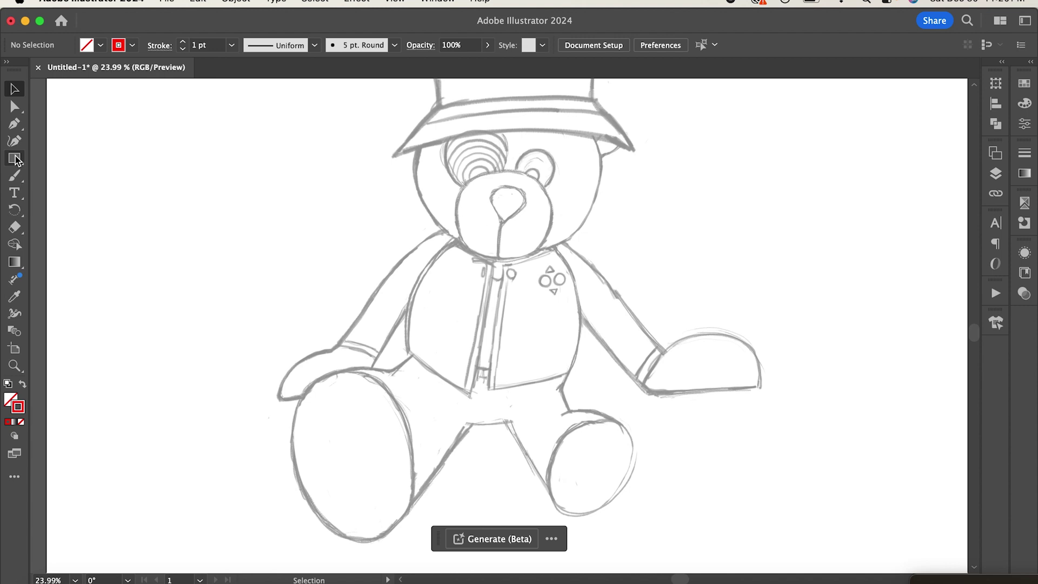
# Draw a circle centred on the bear's nose and give it an 8 pt stroke
pyautogui.click(19, 160)
pyautogui.moveTo(19, 160); pyautogui.dragTo(65, 174)
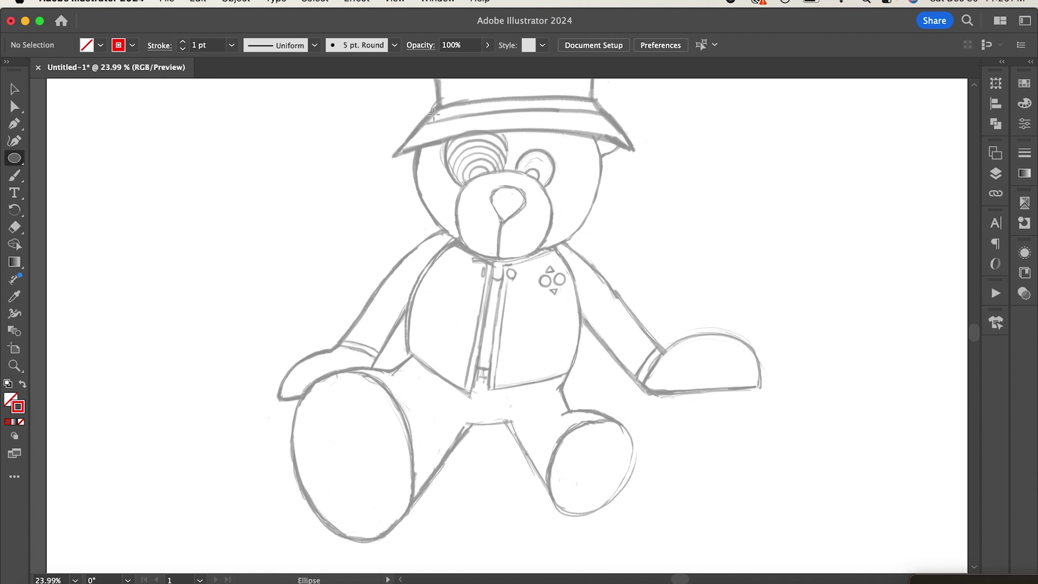
pyautogui.moveTo(522, 203); pyautogui.dragTo(611, 228)
pyautogui.click(232, 45)
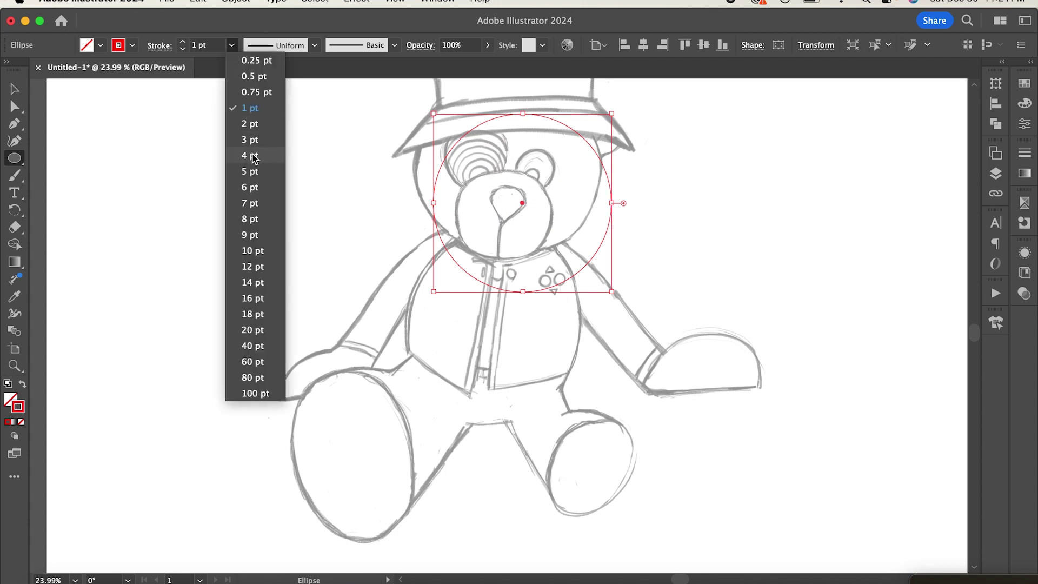
pyautogui.click(249, 186)
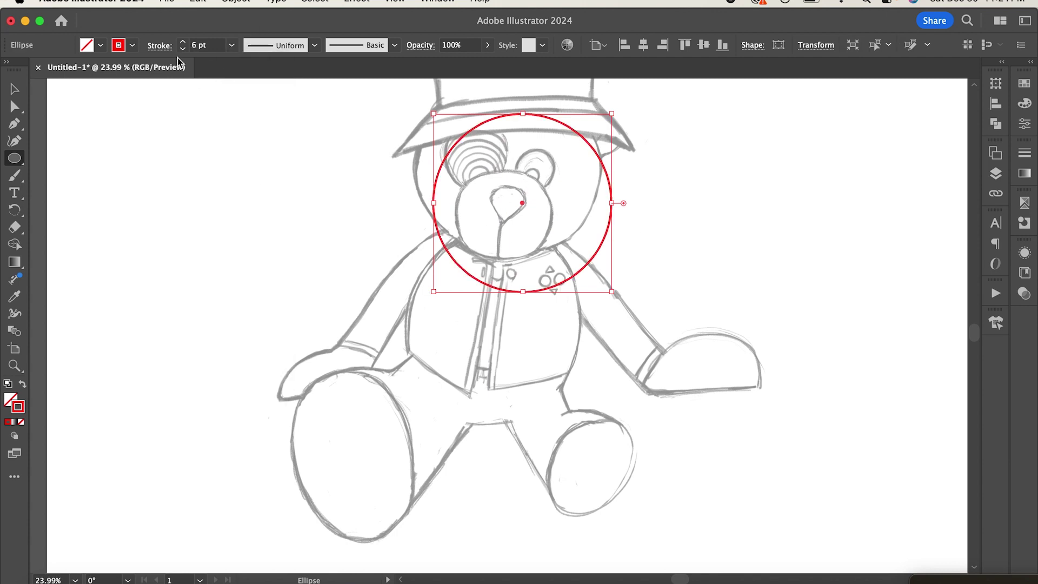
pyautogui.click(233, 46)
pyautogui.click(253, 216)
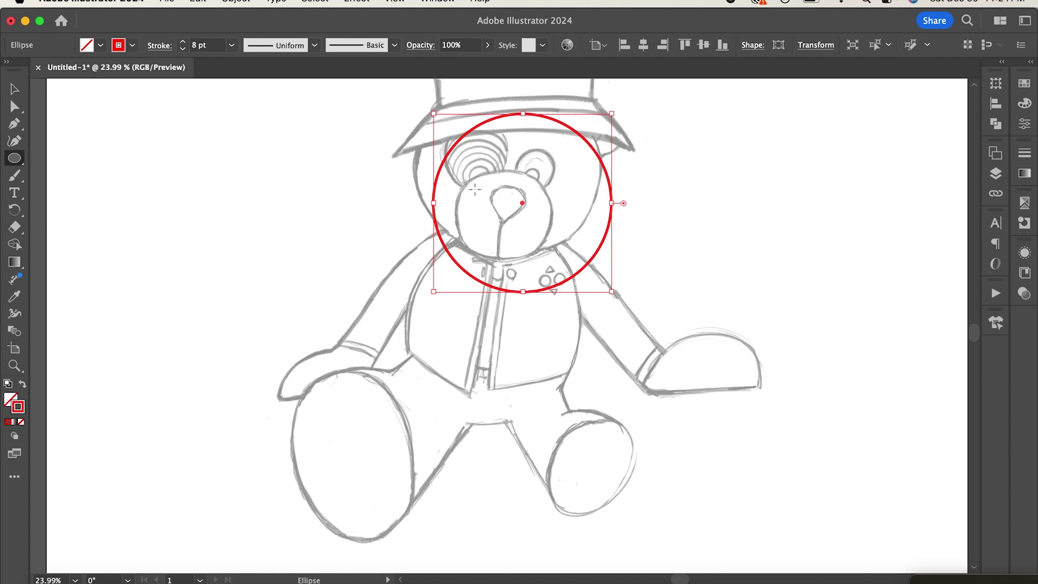
# Move the circle up so it frames the bear's head
pyautogui.press('v')
pyautogui.moveTo(525, 204); pyautogui.dragTo(510, 168)
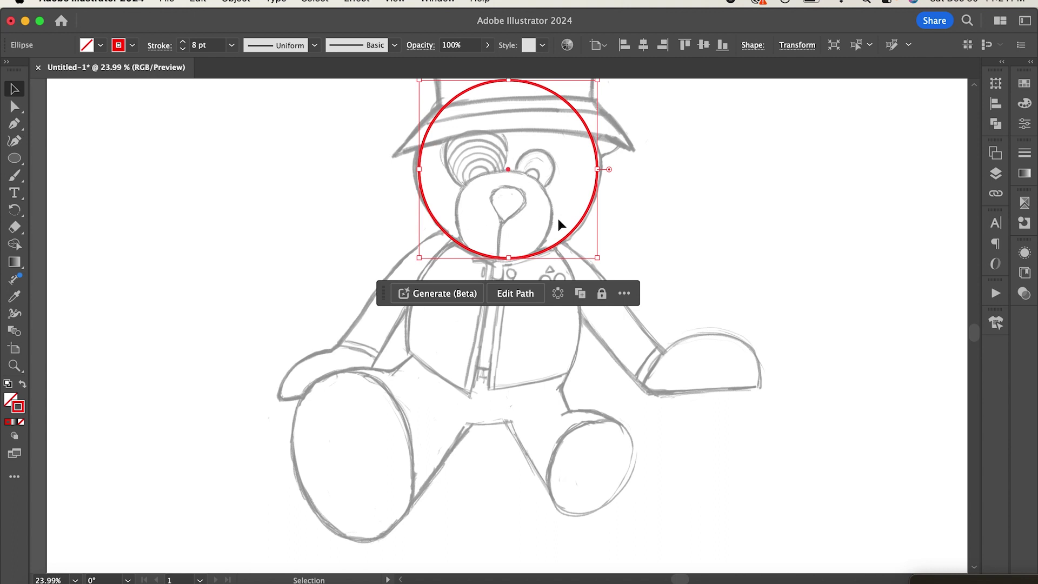
pyautogui.click(16, 159)
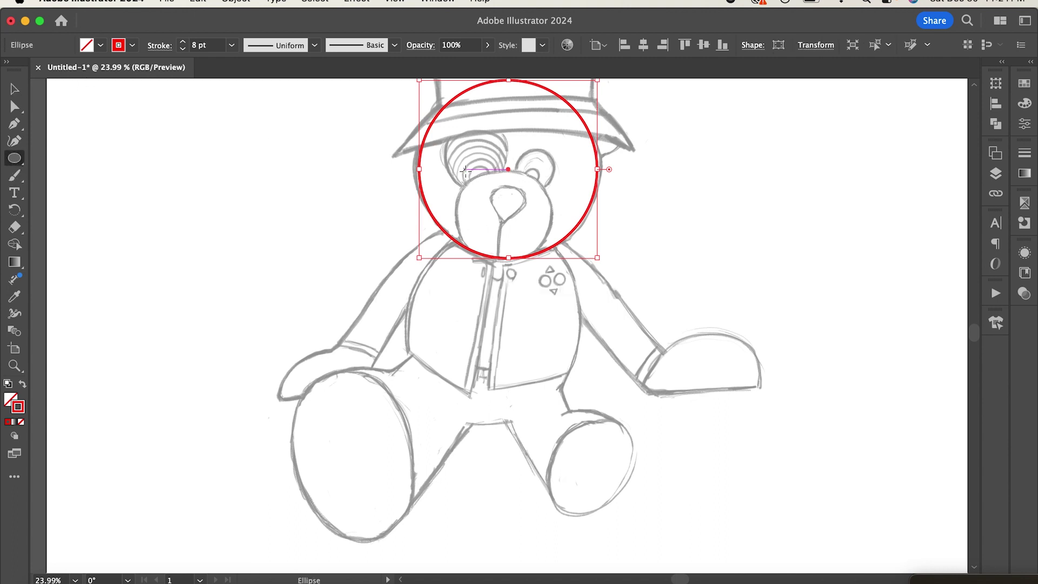
# Draw a circle over the bear's muzzle and an ellipse over the left foot
pyautogui.moveTo(465, 169); pyautogui.dragTo(505, 212)
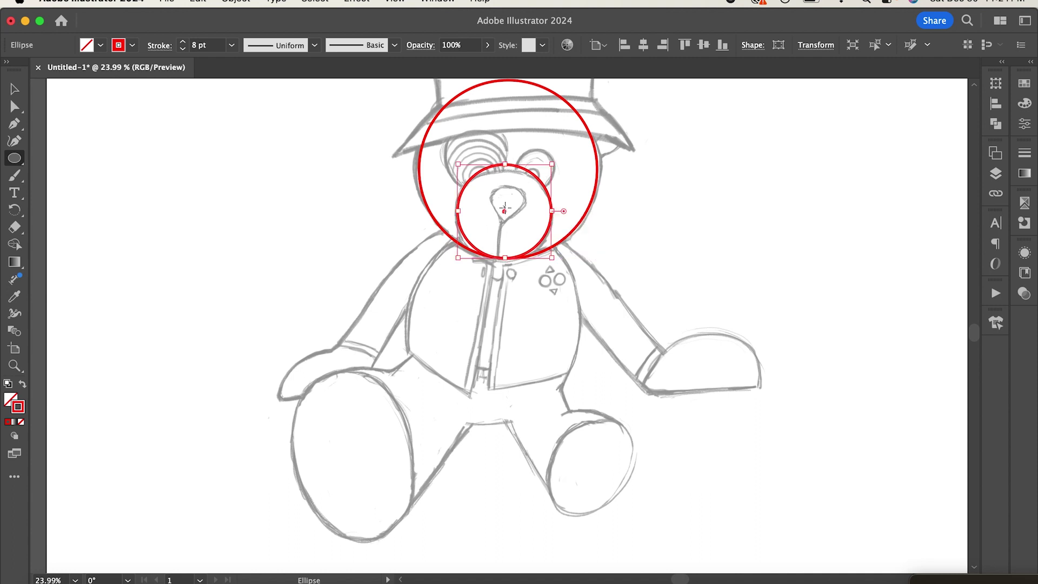
pyautogui.scroll(-2, 360, 340)
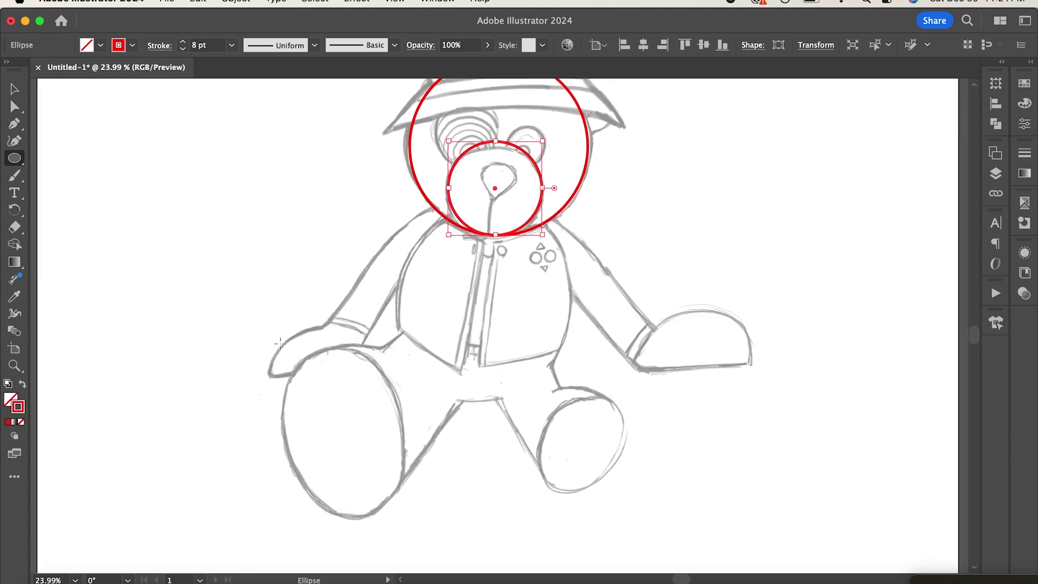
pyautogui.moveTo(280, 344); pyautogui.dragTo(430, 510)
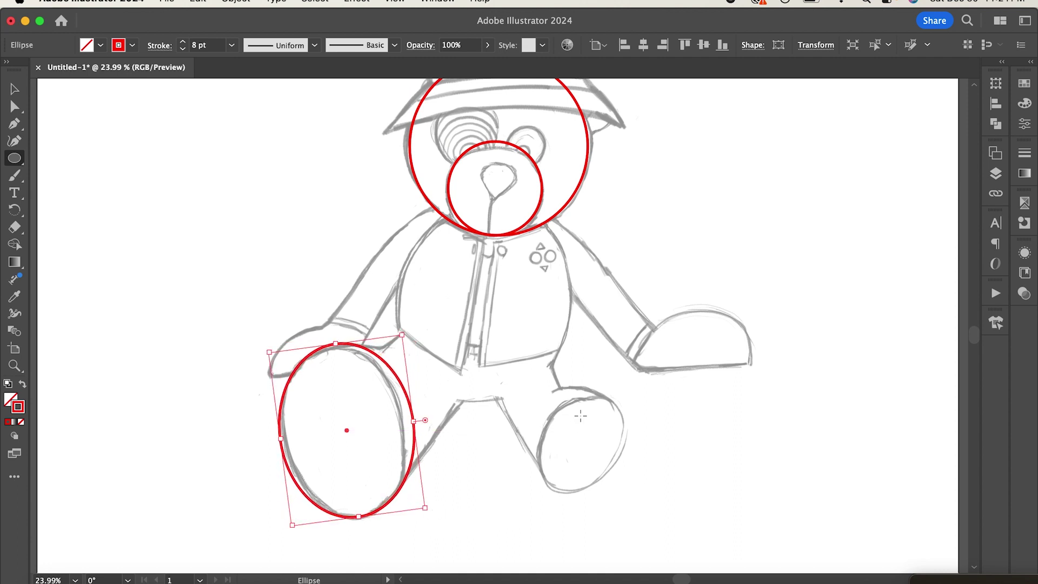
pyautogui.click(587, 414)
pyautogui.press('Escape')
# Add an ellipse fitted to the right foot and a circle over the spiral left ear
pyautogui.moveTo(550, 381); pyautogui.dragTo(613, 501)
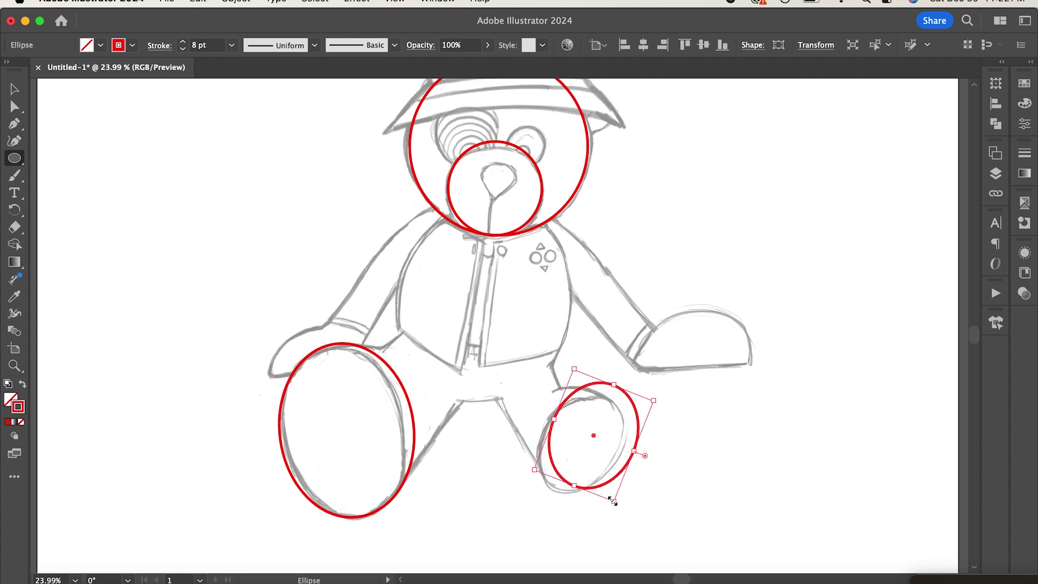
pyautogui.moveTo(598, 435); pyautogui.dragTo(587, 443)
pyautogui.moveTo(644, 411); pyautogui.dragTo(642, 416)
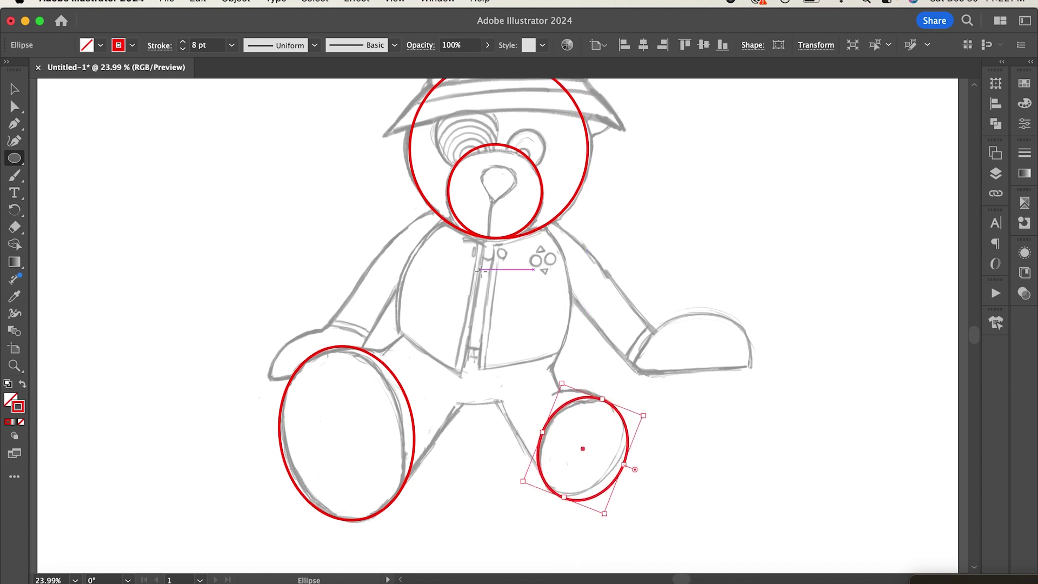
pyautogui.scroll(2, 481, 271)
pyautogui.hscroll(1, 481, 271)
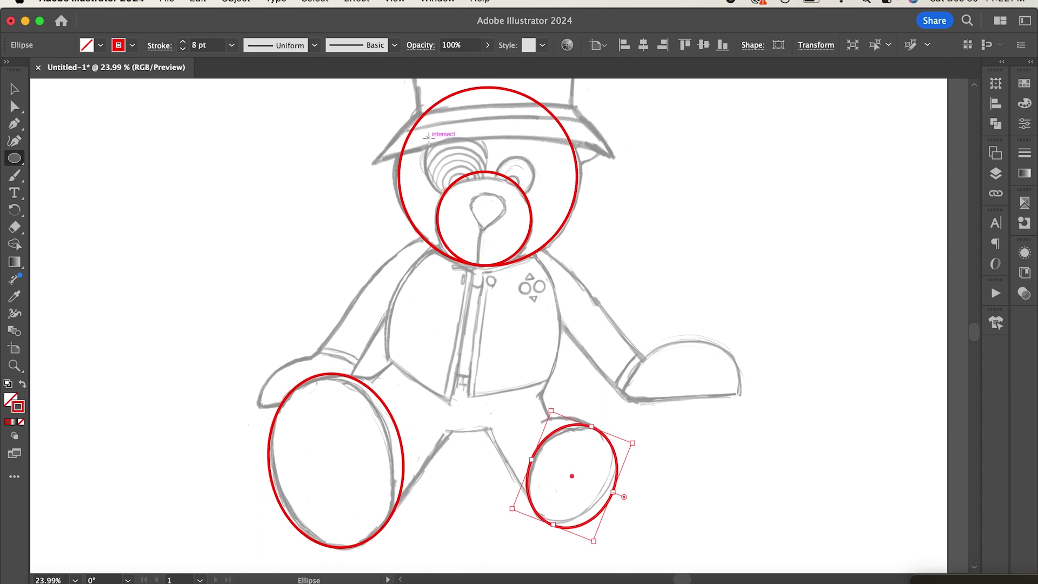
pyautogui.moveTo(428, 137)
pyautogui.mouseDown()
pyautogui.moveTo(475, 160)
pyautogui.moveTo(487, 197)
pyautogui.moveTo(428, 138)
pyautogui.moveTo(492, 132)
pyautogui.moveTo(496, 157)
pyautogui.moveTo(535, 174)
pyautogui.moveTo(533, 211)
pyautogui.mouseUp()
# Nudge the small right-ear circle slightly left, then zoom out to view the whole bear
pyautogui.press('v')
pyautogui.click(15, 159)
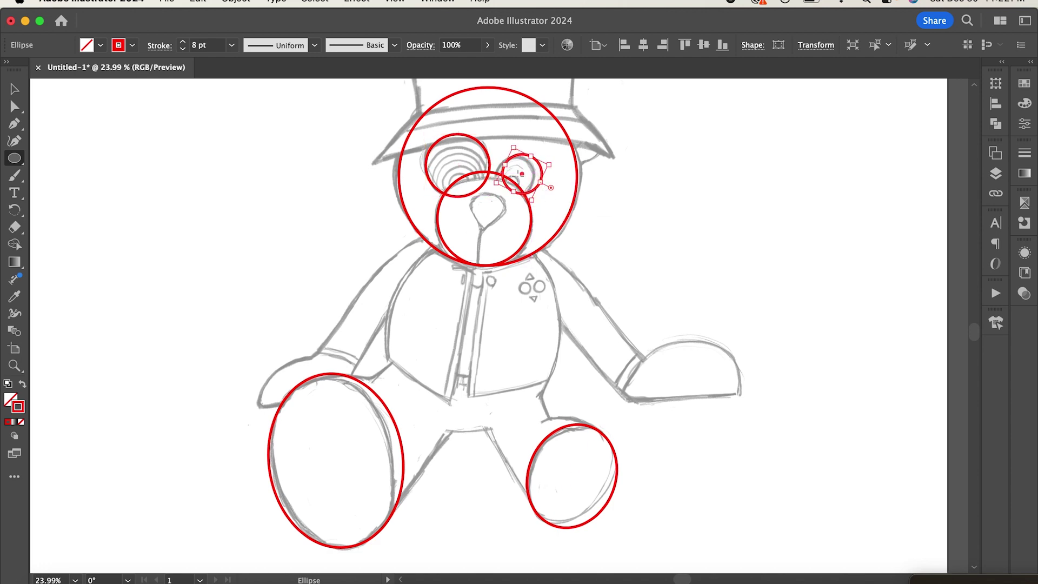
pyautogui.scroll(5, 518, 175)
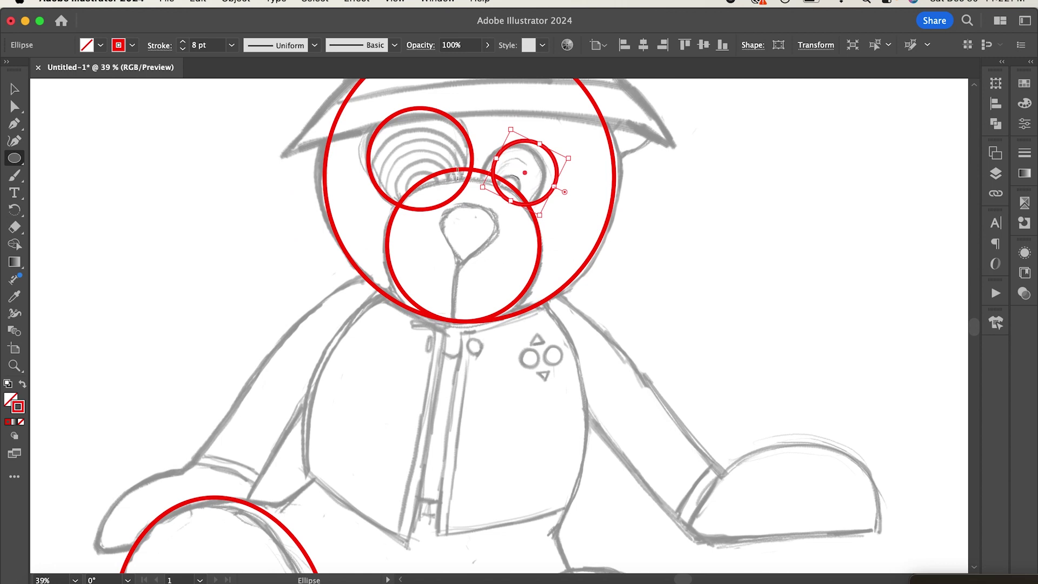
pyautogui.moveTo(527, 177); pyautogui.dragTo(519, 177)
pyautogui.scroll(-3, 317, 243)
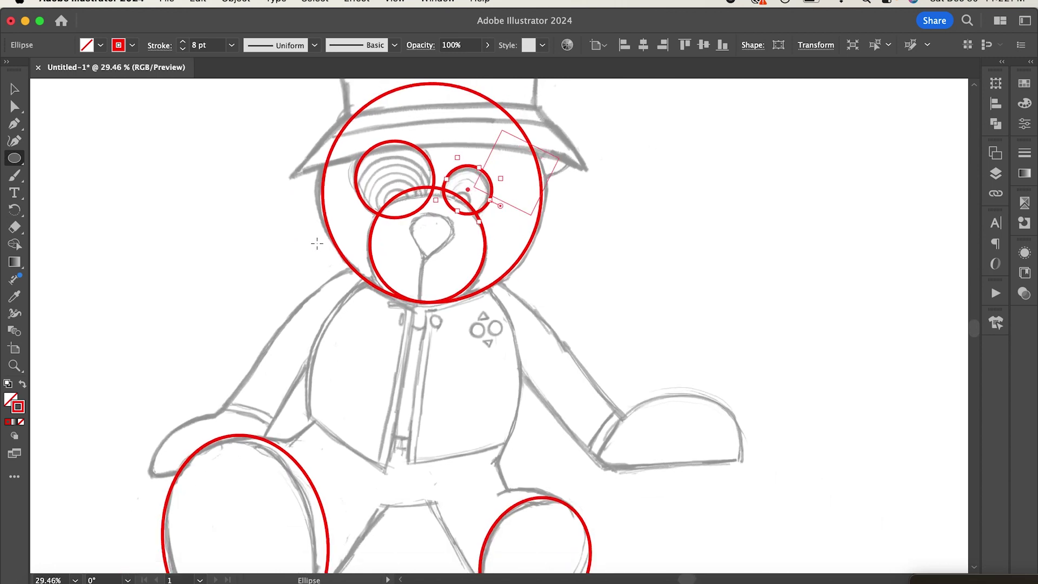
pyautogui.scroll(-3, 317, 244)
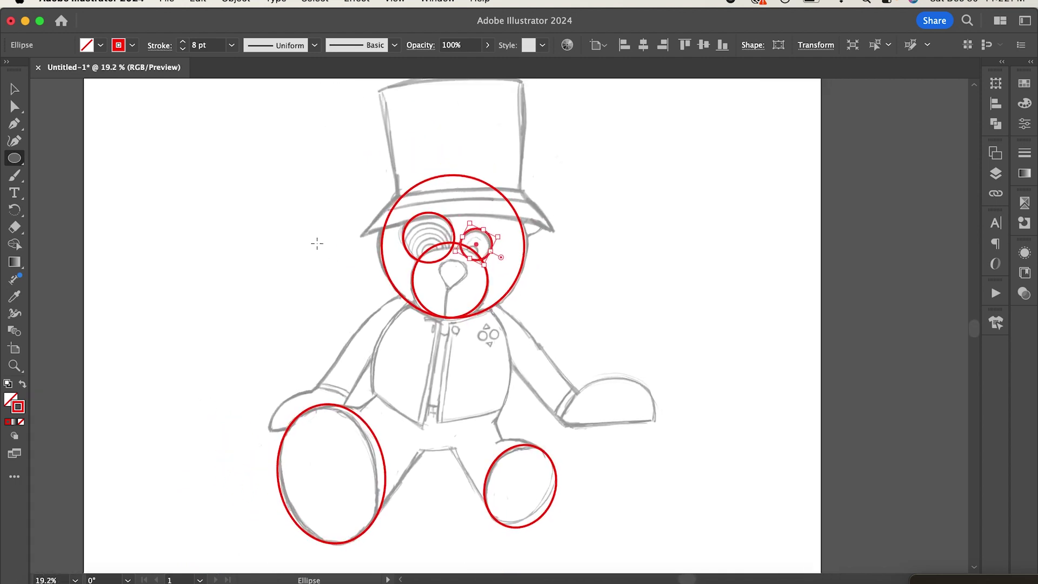
# Show the Layers panel and briefly hide the sketch layer to check the outlines
pyautogui.click(1001, 180)
pyautogui.click(818, 286)
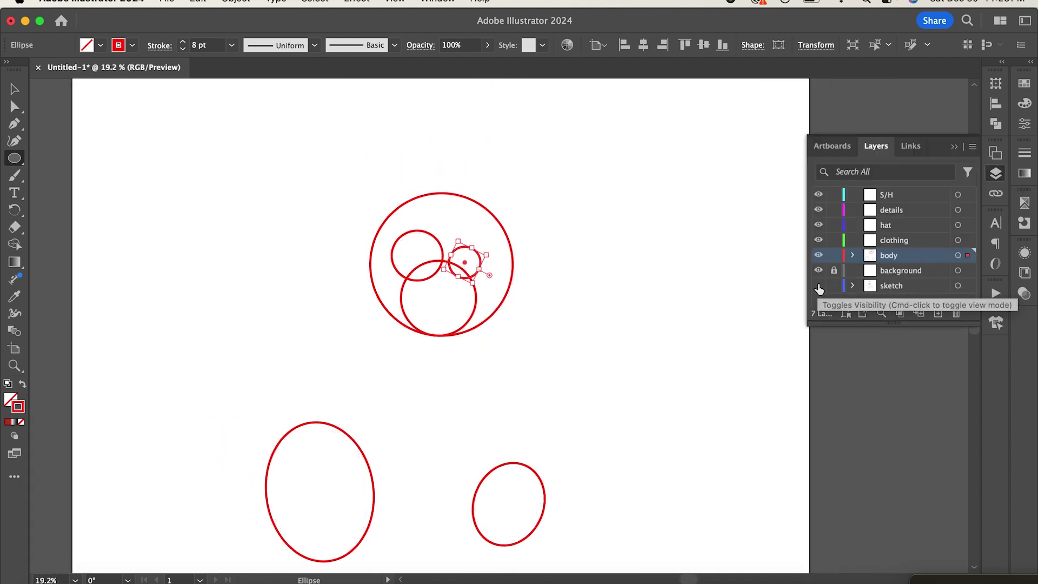
pyautogui.click(818, 286)
# Trace the right paw as a closed dome-shaped pen outline
pyautogui.moveTo(577, 202); pyautogui.dragTo(677, 222)
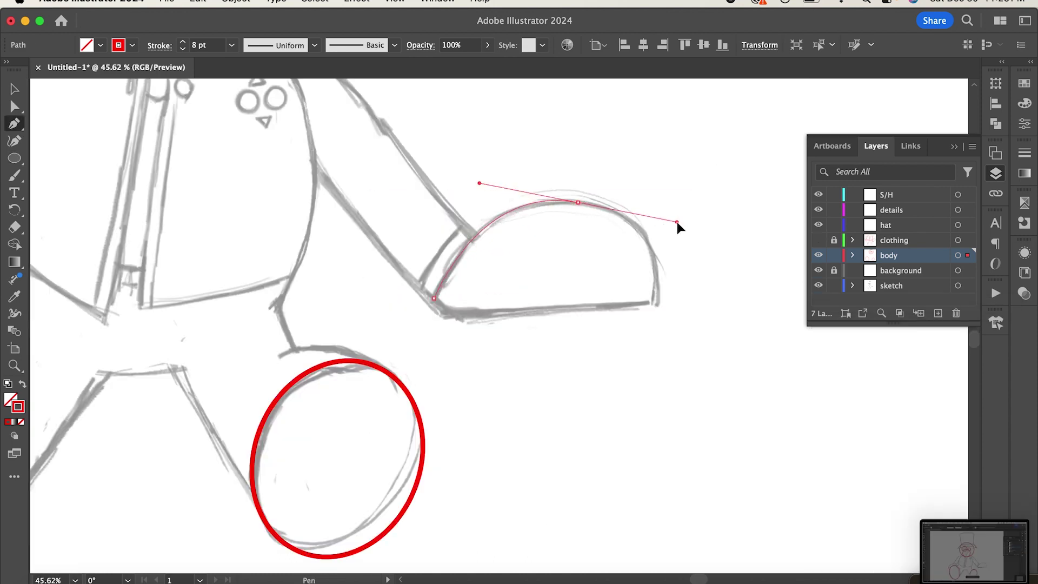
pyautogui.click(659, 304)
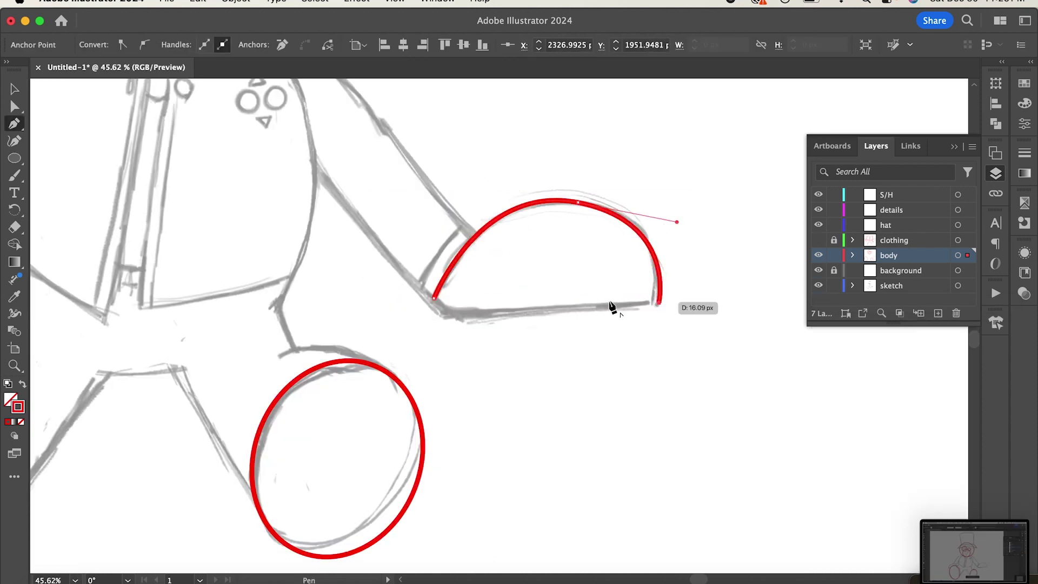
pyautogui.click(458, 318)
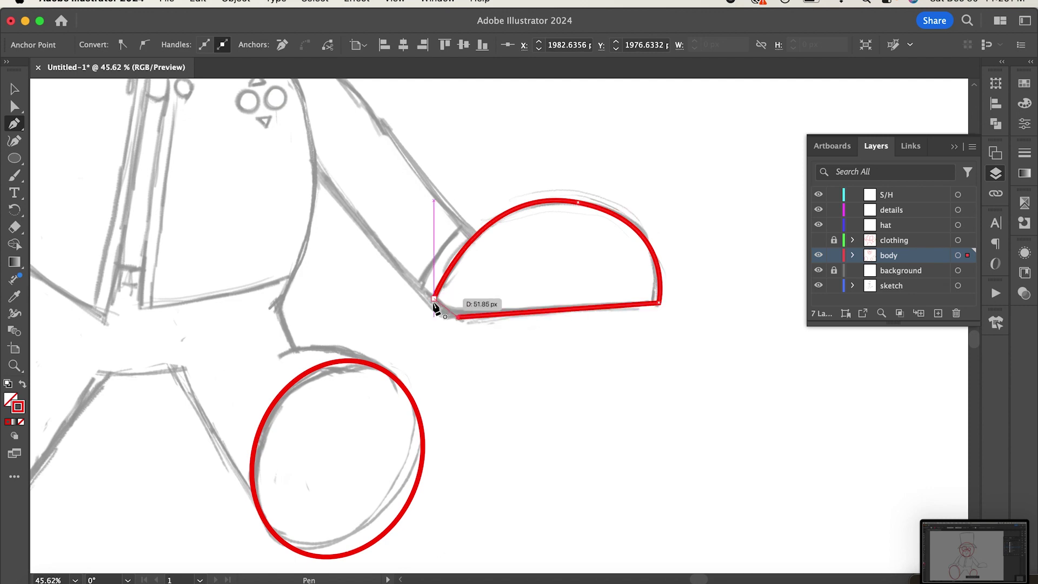
pyautogui.click(434, 300)
pyautogui.scroll(-2, 446, 301)
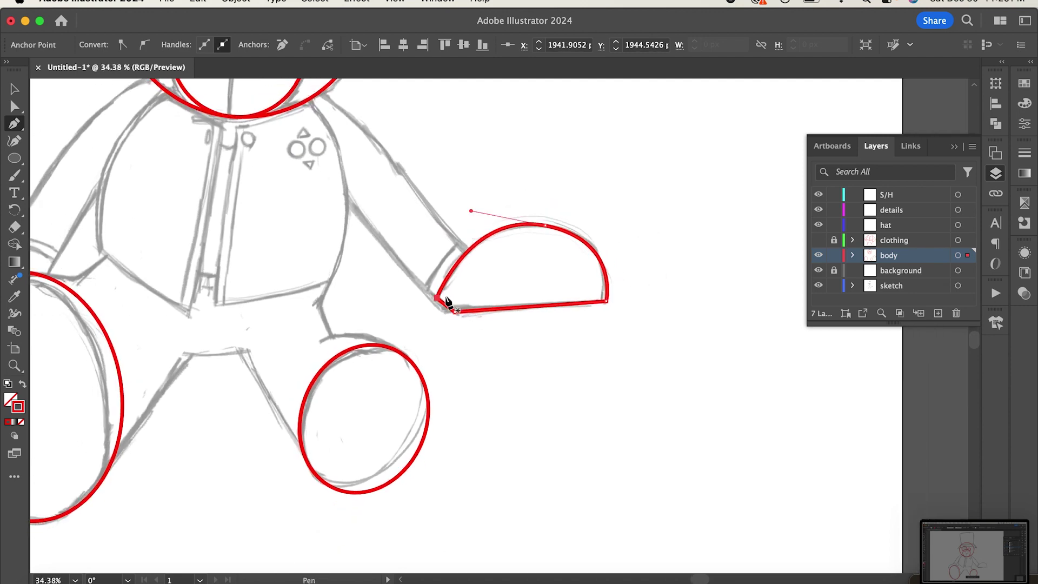
pyautogui.scroll(-2, 447, 300)
pyautogui.hscroll(-4, 394, 300)
pyautogui.scroll(4, 323, 307)
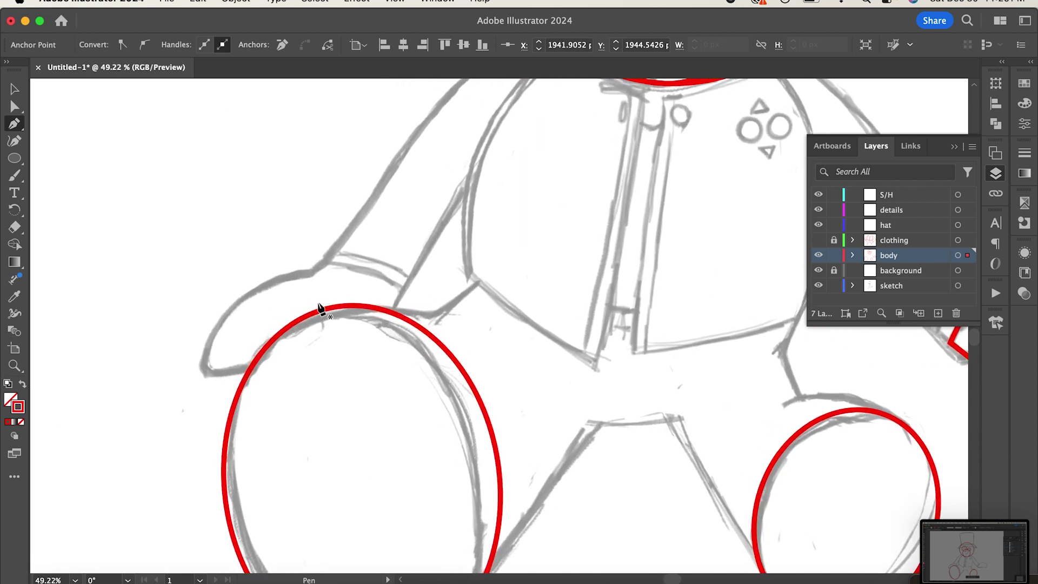
pyautogui.scroll(1, 320, 306)
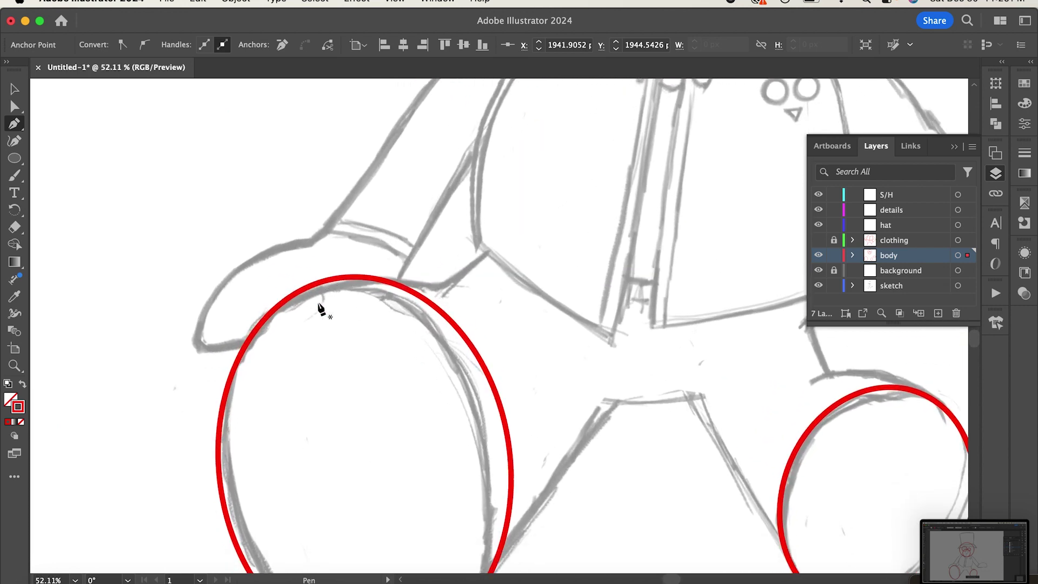
# Start the left paw outline at the foot ellipse, running up around the sleeve cuff
pyautogui.click(397, 283)
pyautogui.click(408, 260)
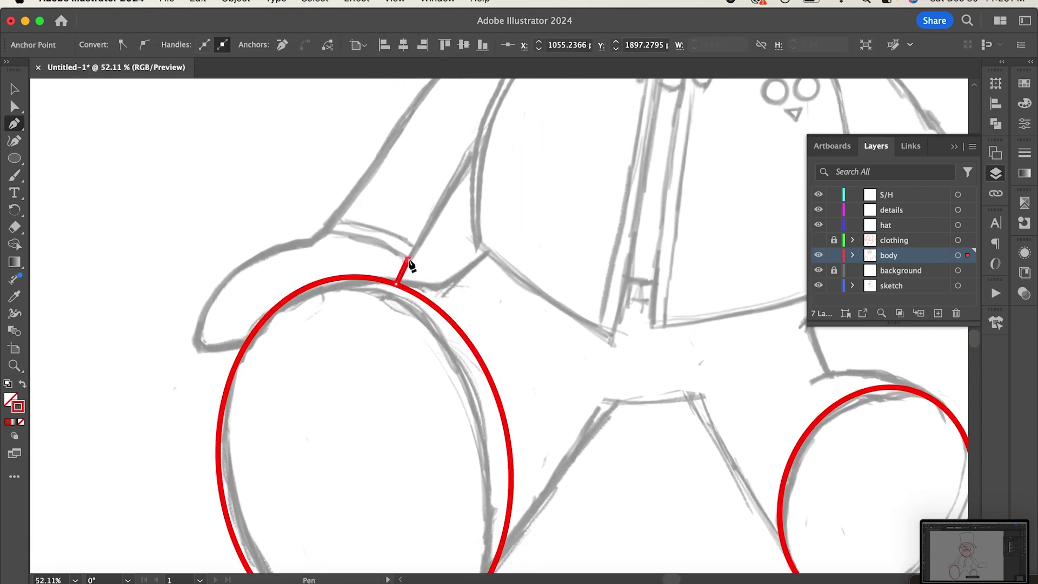
pyautogui.click(323, 229)
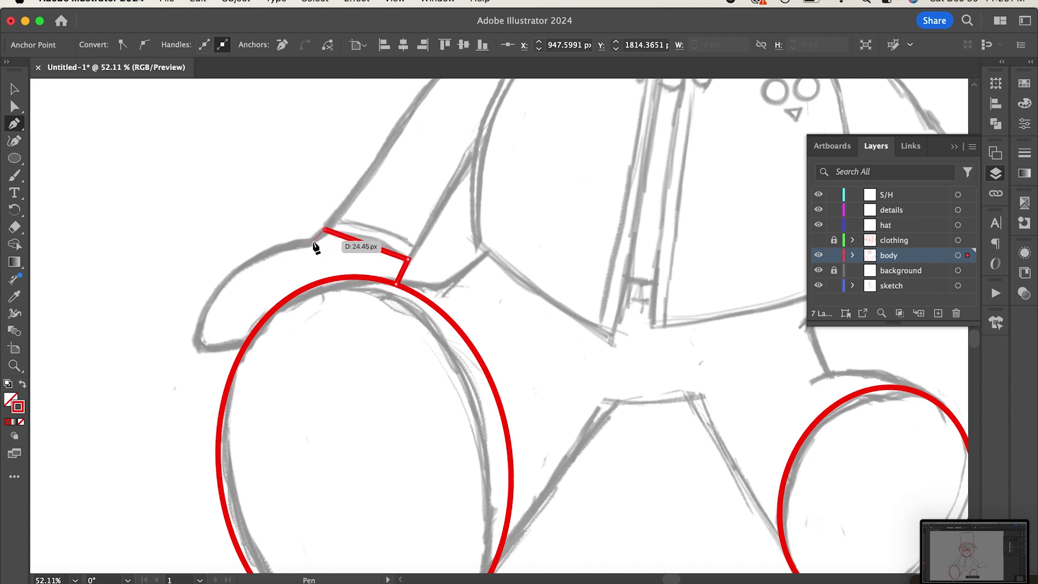
pyautogui.click(314, 242)
# Curve around the left paw's tip and underside and close the outline
pyautogui.moveTo(200, 346); pyautogui.dragTo(196, 446)
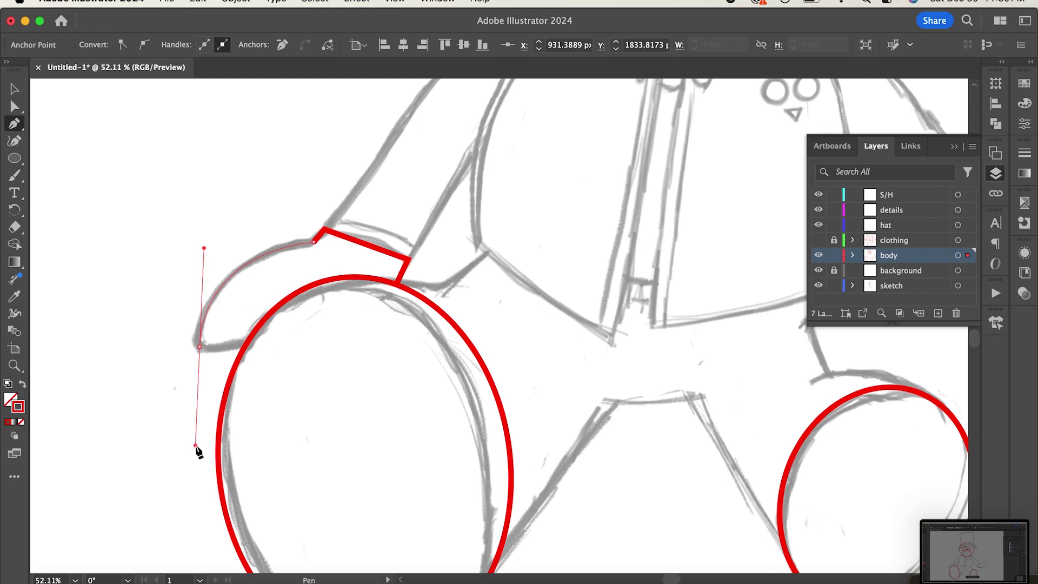
pyautogui.click(200, 346)
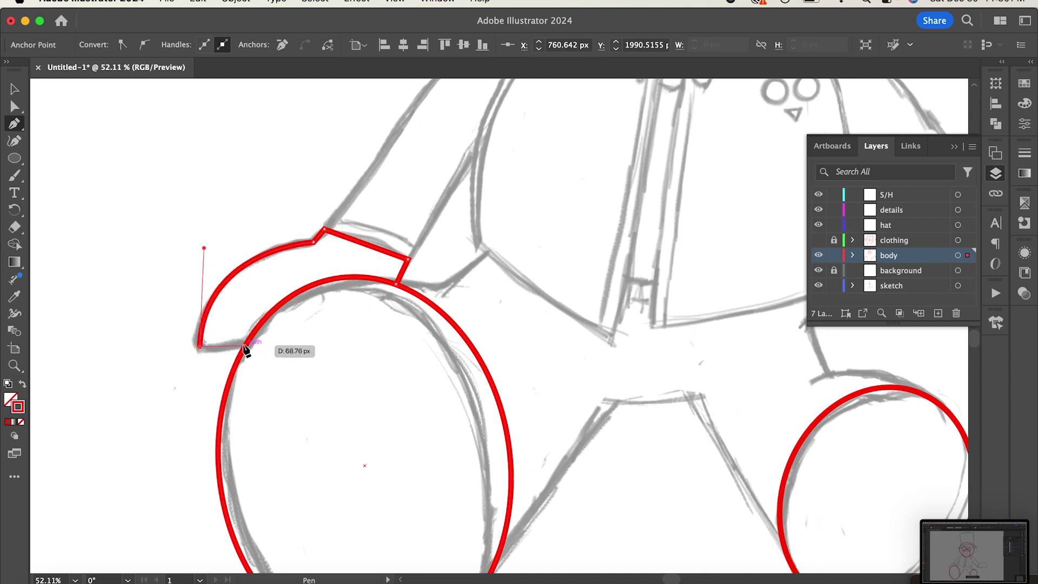
pyautogui.click(245, 345)
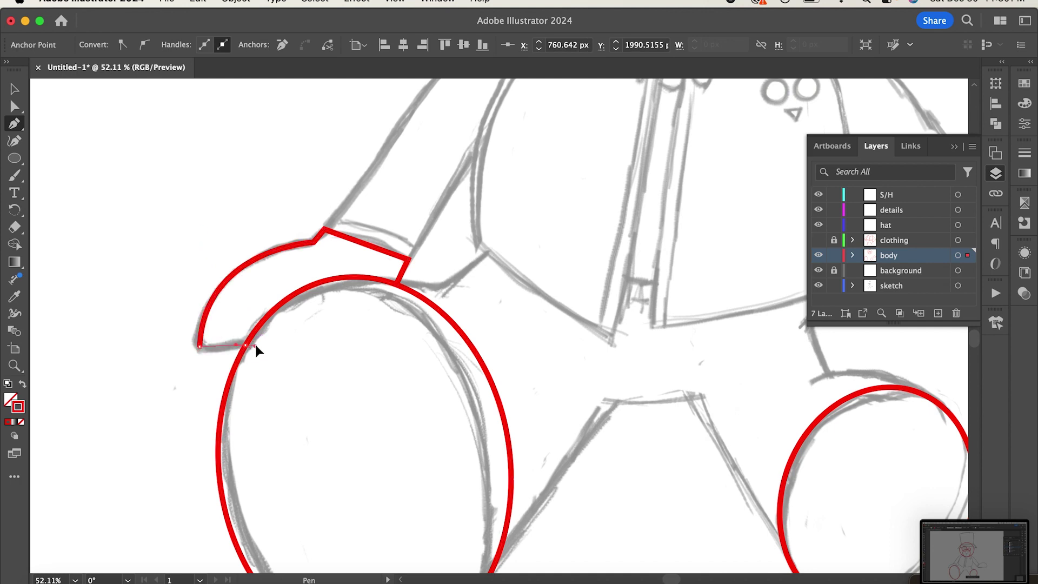
pyautogui.moveTo(255, 343); pyautogui.dragTo(256, 342)
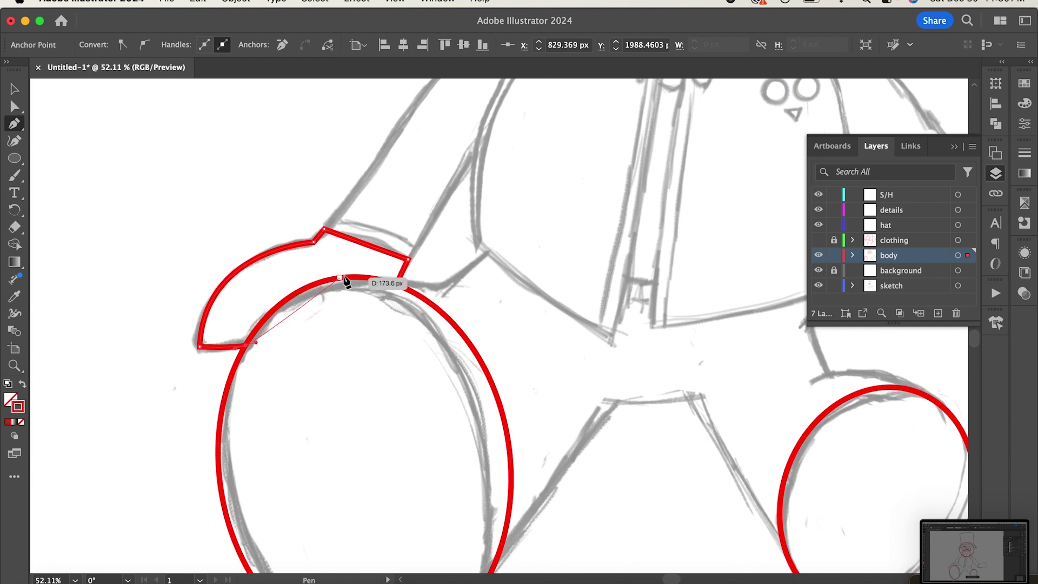
pyautogui.click(398, 285)
pyautogui.press('v')
pyautogui.scroll(-5, 486, 394)
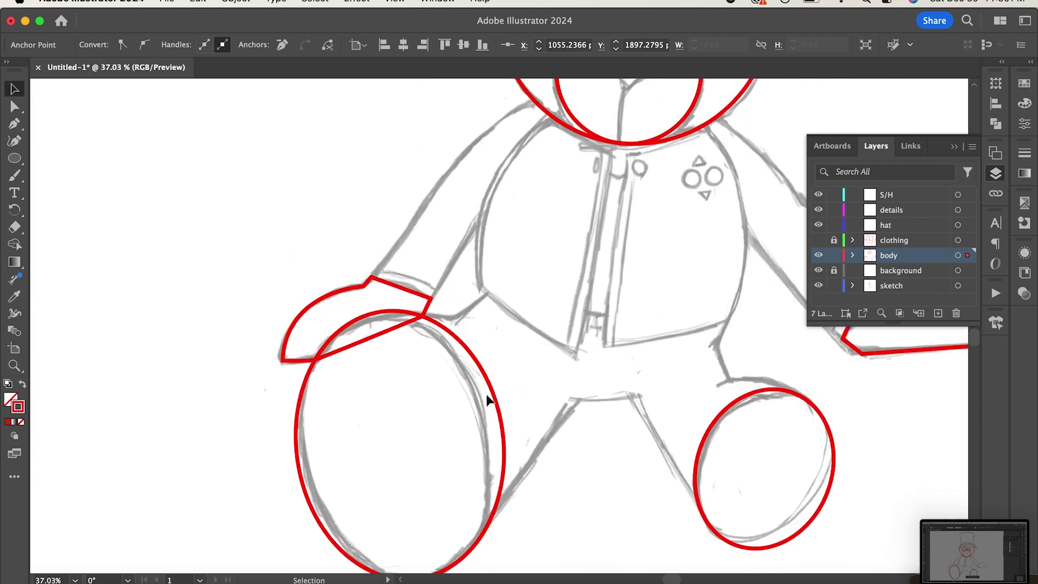
pyautogui.scroll(2, 485, 394)
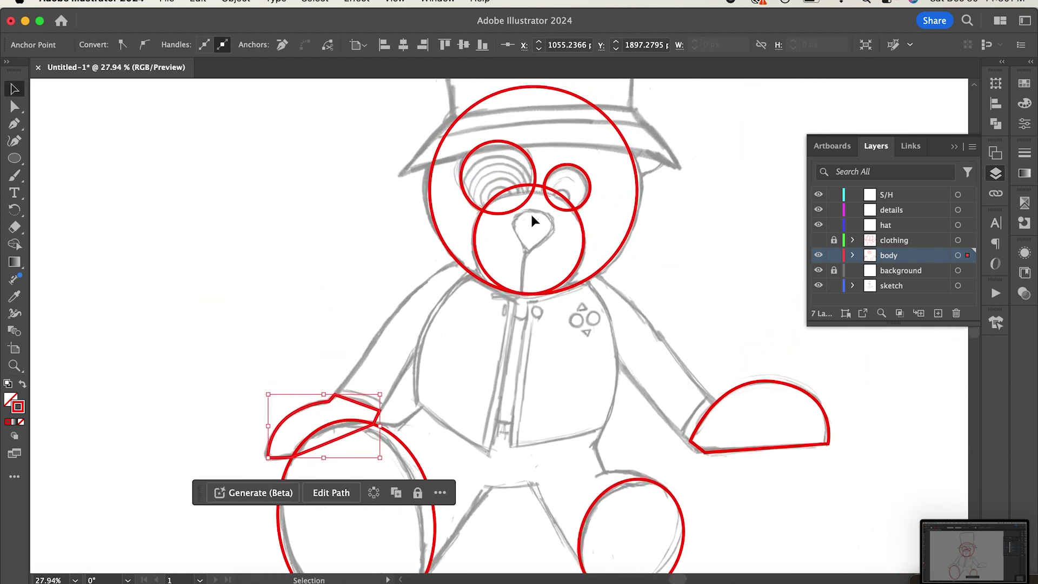
pyautogui.scroll(3, 530, 219)
# Trace the bear's nose as a closed curved pen outline, then return to the Selection tool
pyautogui.click(15, 123)
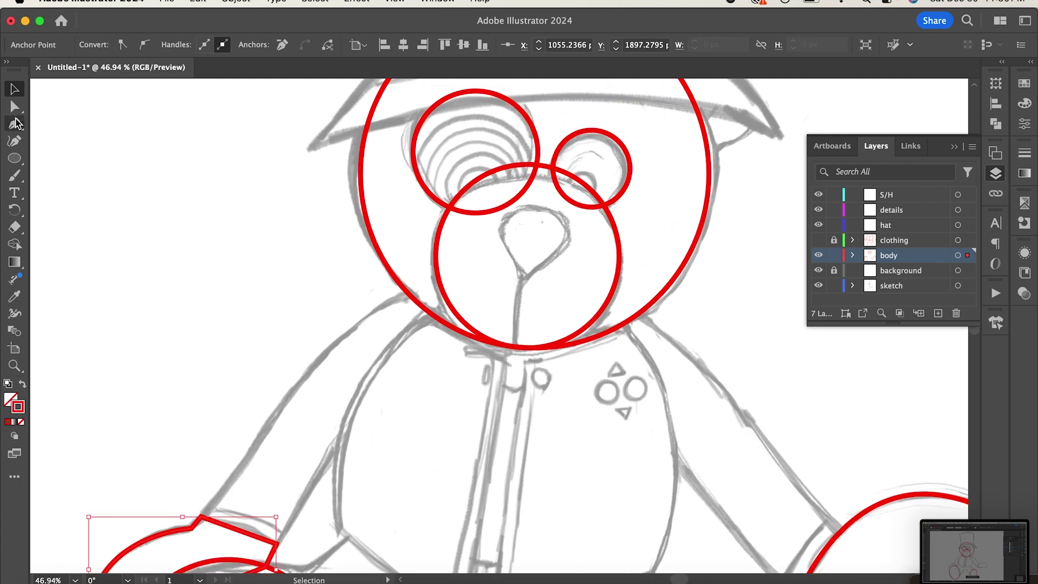
pyautogui.click(542, 207)
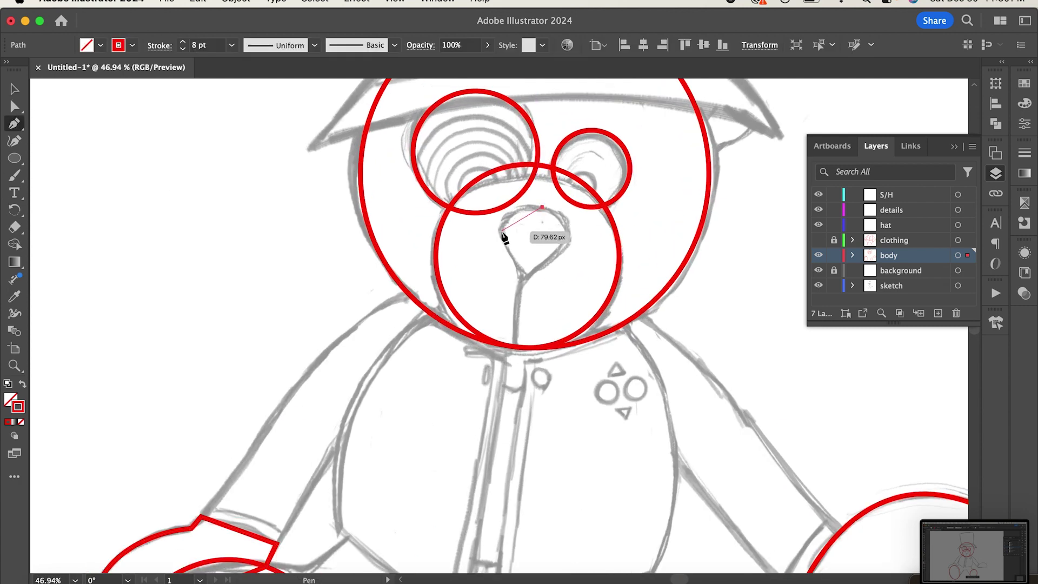
pyautogui.moveTo(496, 260); pyautogui.dragTo(541, 283)
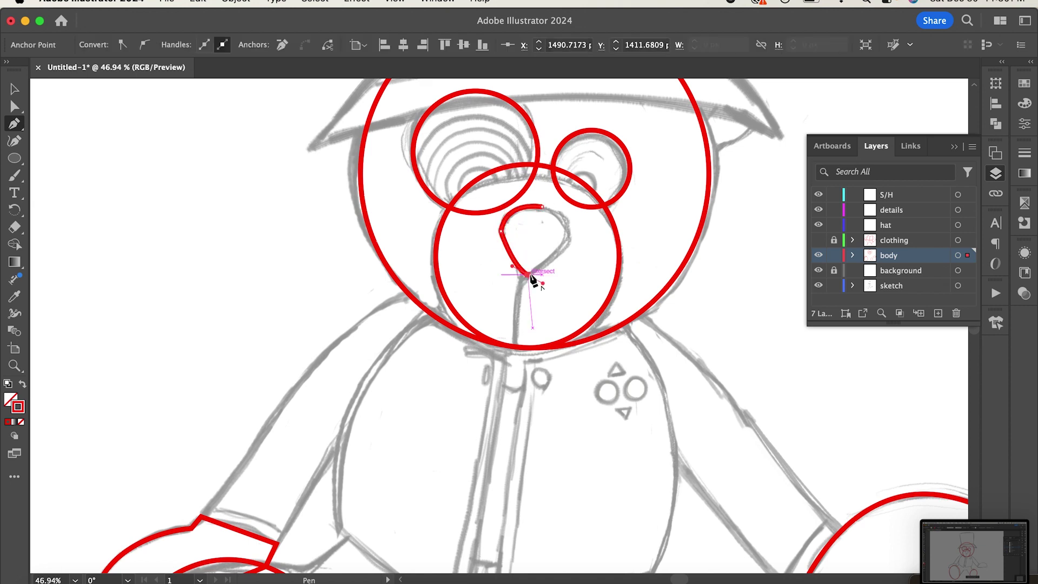
pyautogui.moveTo(568, 236); pyautogui.dragTo(576, 224)
pyautogui.click(542, 207)
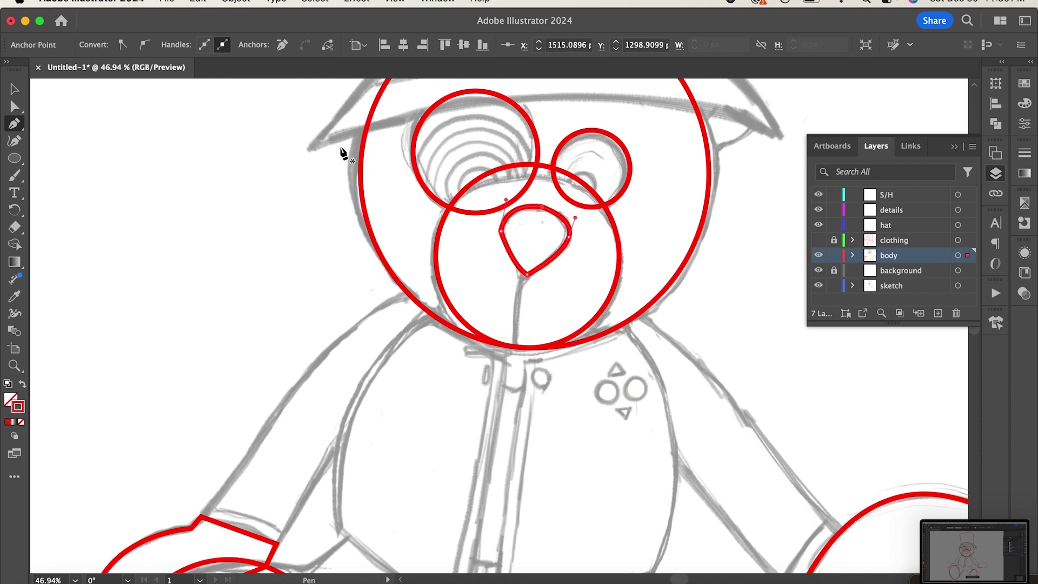
pyautogui.click(15, 88)
pyautogui.scroll(-4, 594, 177)
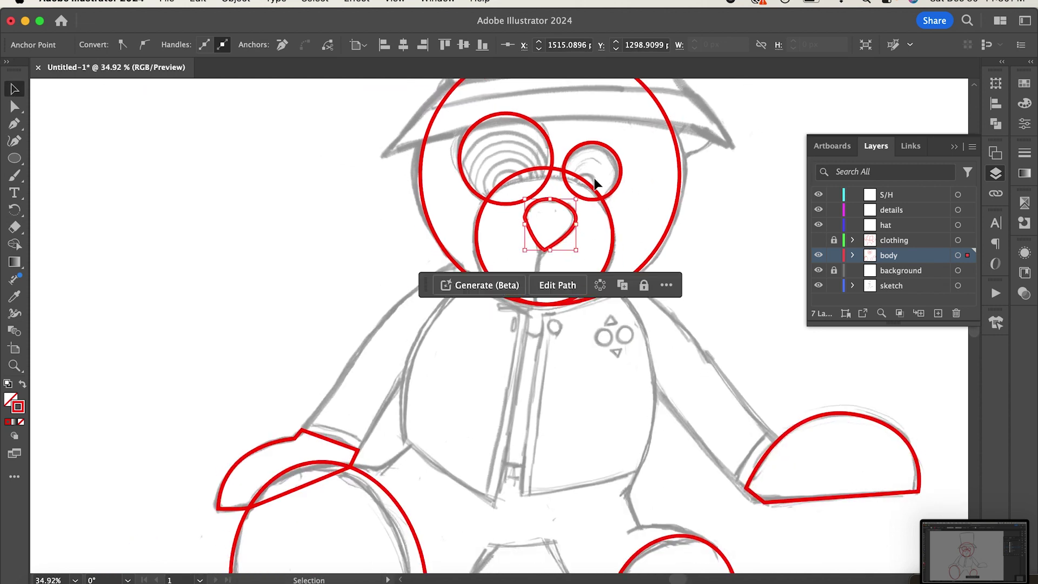
pyautogui.scroll(2, 593, 180)
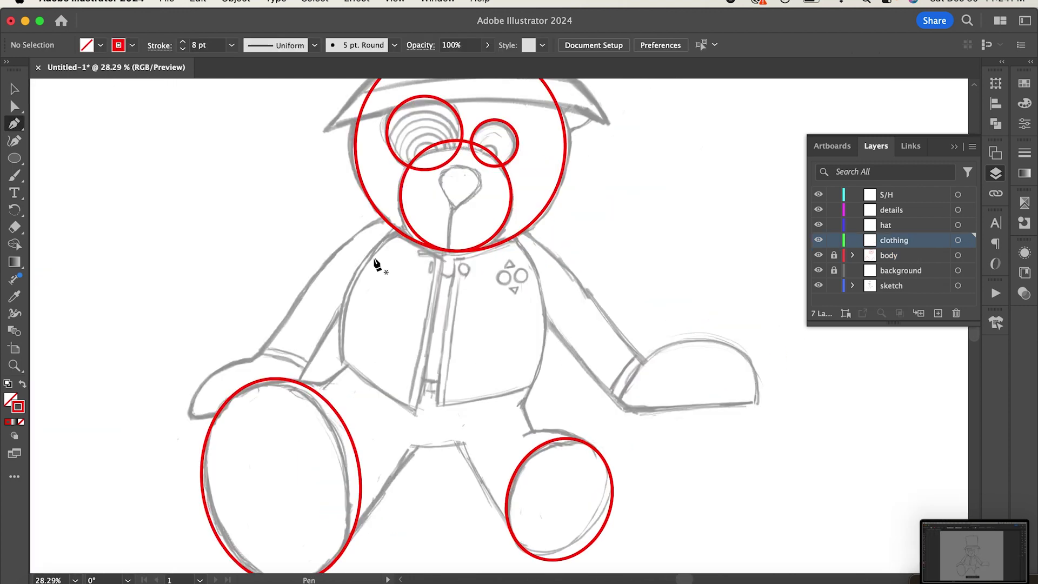
# Trace the left jacket panel from the head's edge down the arm to the zip
pyautogui.click(395, 230)
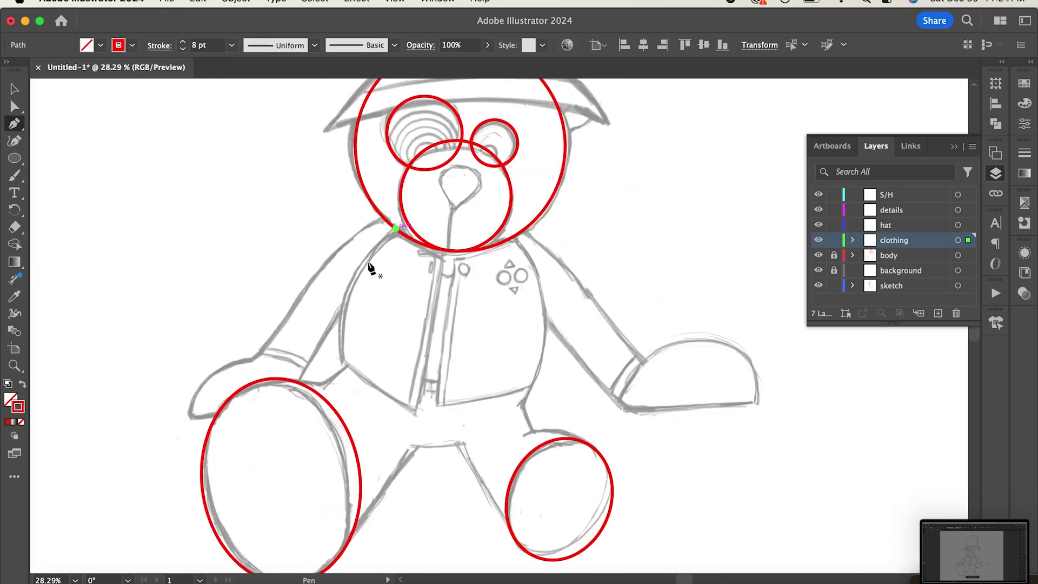
pyautogui.moveTo(341, 361); pyautogui.dragTo(355, 470)
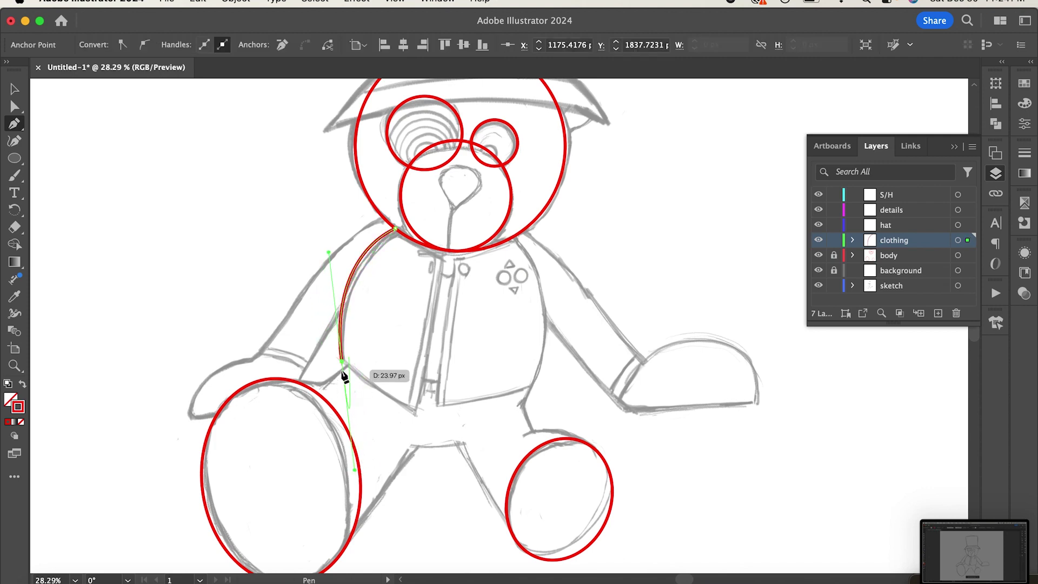
pyautogui.click(413, 415)
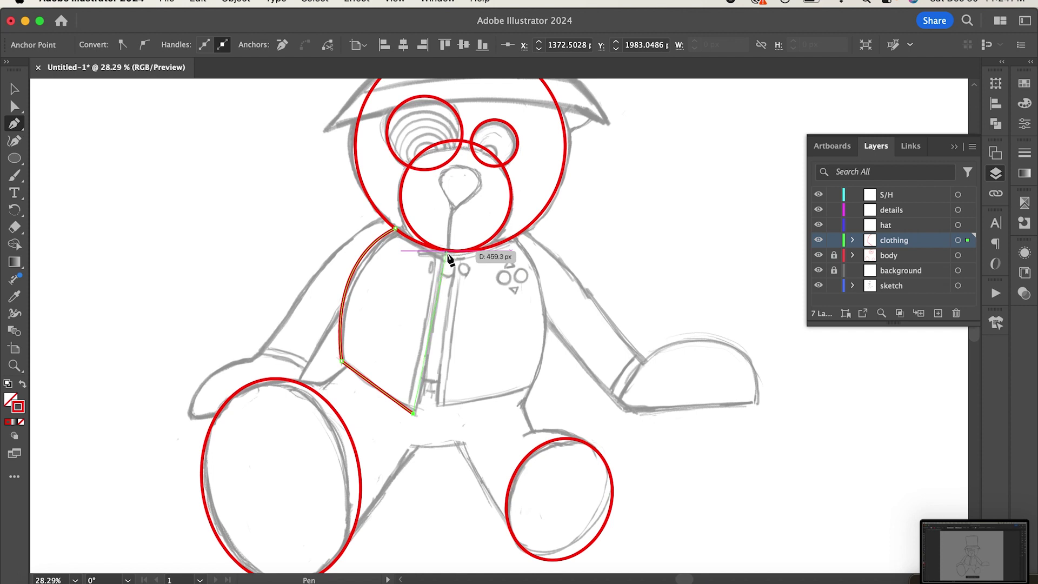
pyautogui.click(446, 250)
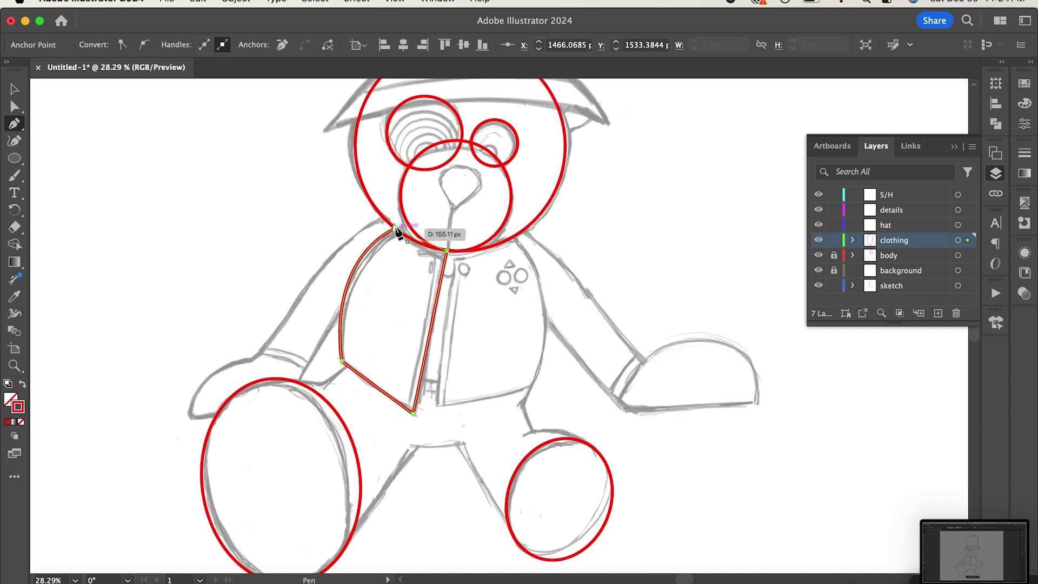
pyautogui.click(395, 230)
pyautogui.moveTo(384, 216); pyautogui.dragTo(378, 213)
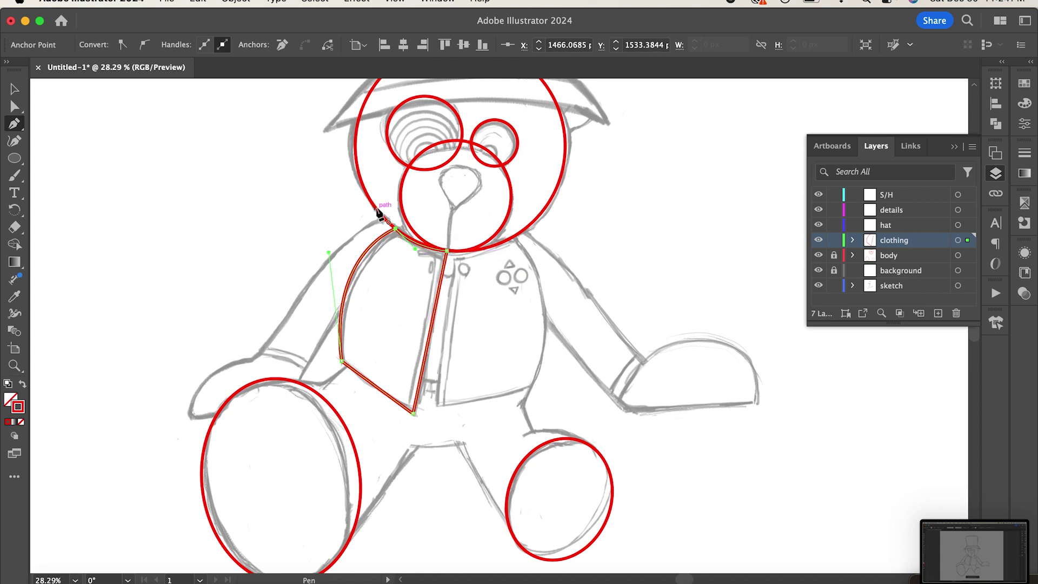
# Trace the right jacket panel with a curved hem and shoulder, closing the path
pyautogui.click(515, 238)
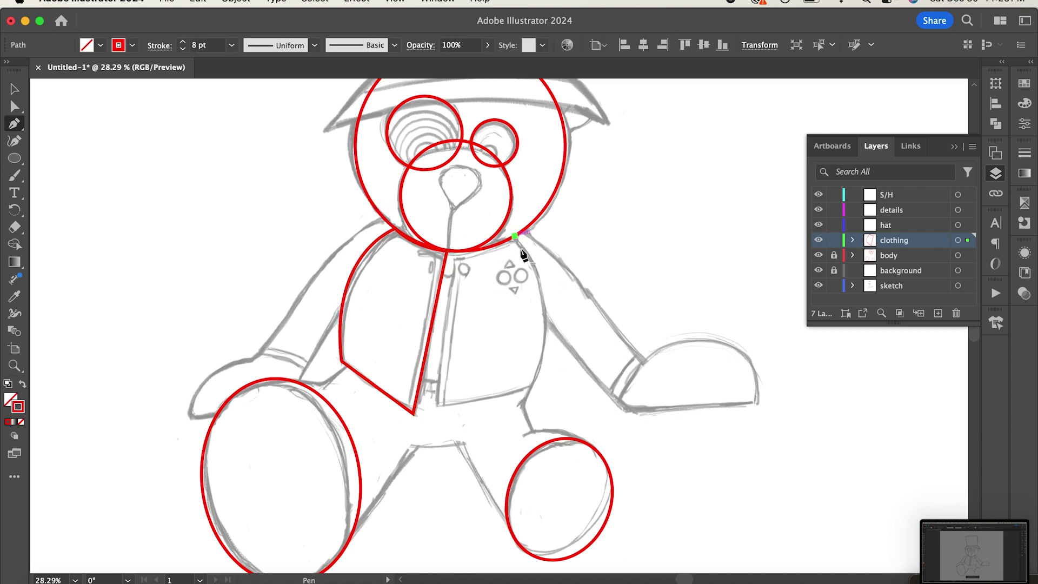
pyautogui.moveTo(532, 386); pyautogui.dragTo(489, 479)
pyautogui.click(532, 386)
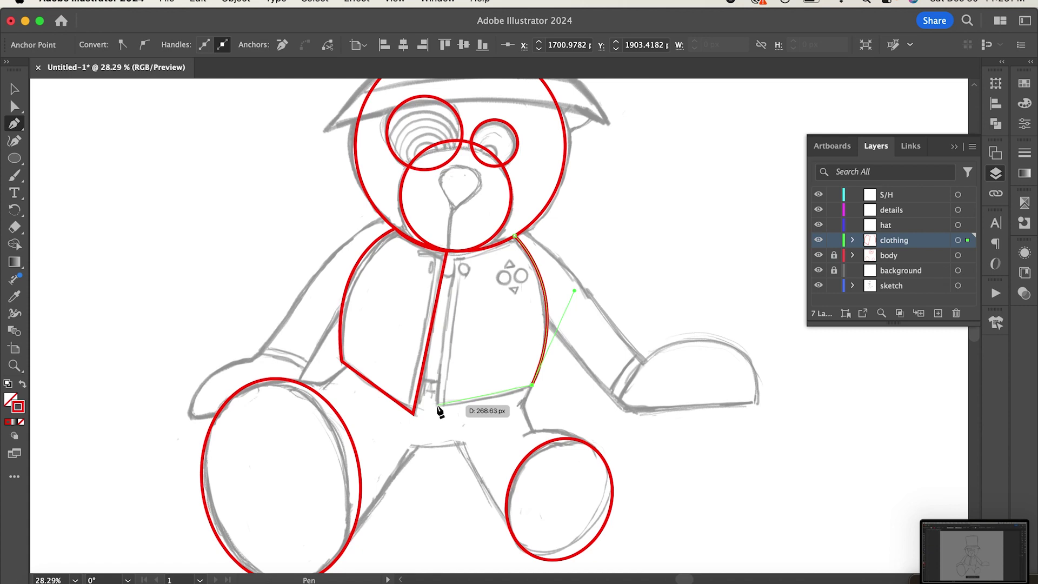
pyautogui.moveTo(438, 405); pyautogui.dragTo(400, 405)
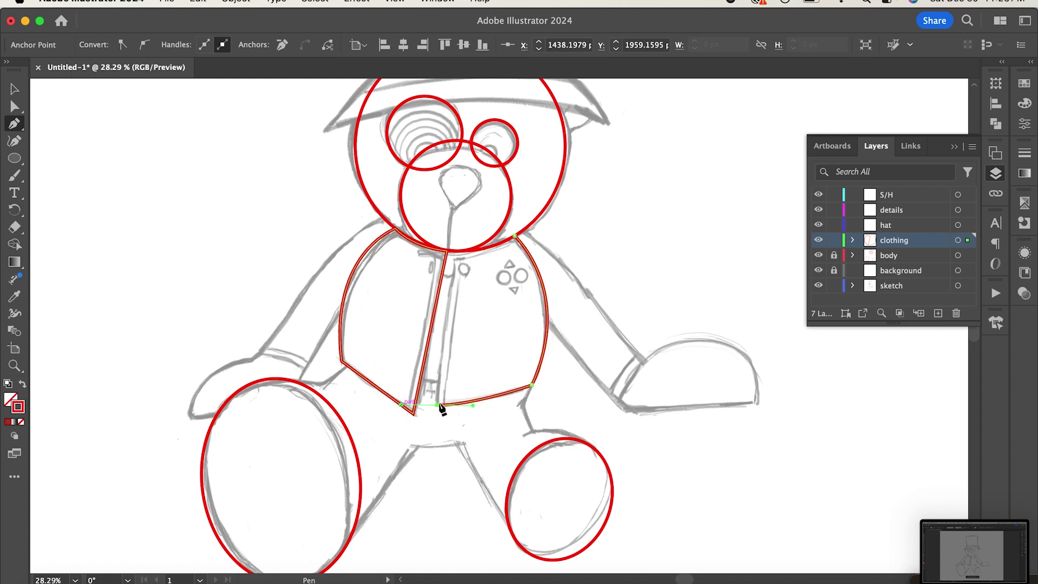
pyautogui.click(437, 405)
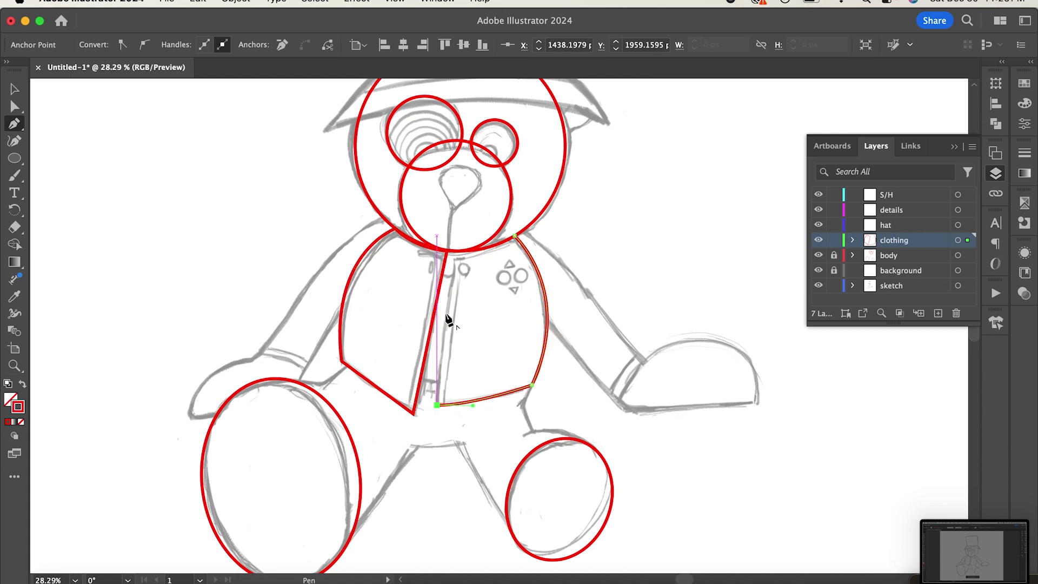
pyautogui.click(456, 251)
pyautogui.moveTo(514, 236); pyautogui.dragTo(547, 212)
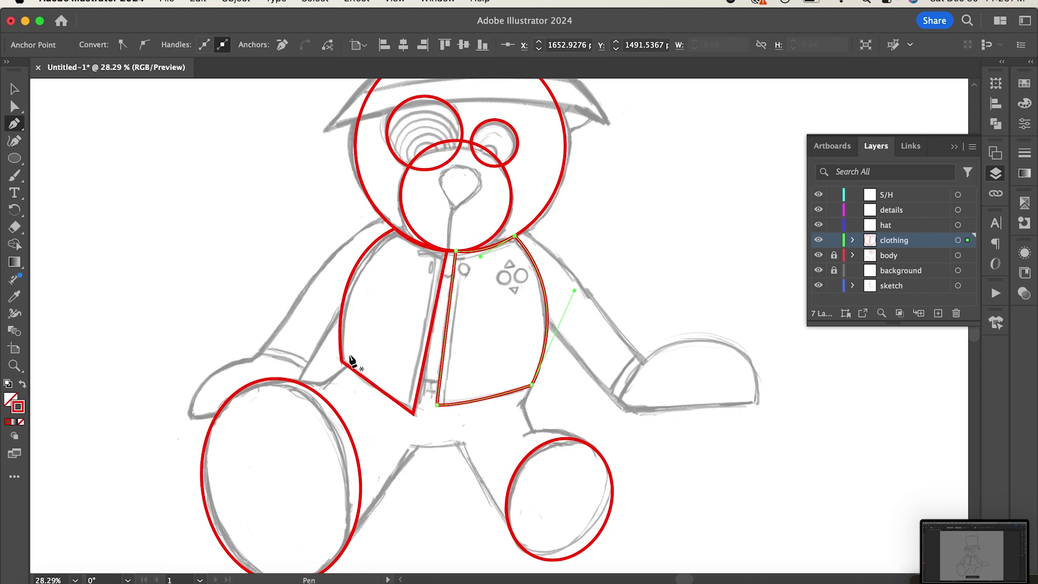
# Start the trousers outline below the jacket, around the left leg to the crotch
pyautogui.moveTo(344, 360); pyautogui.dragTo(324, 384)
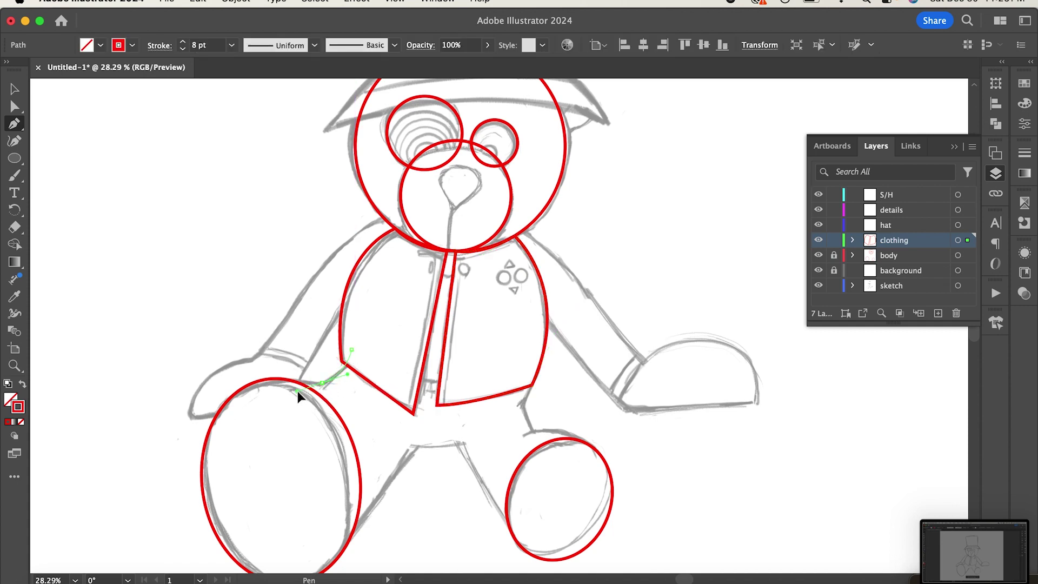
pyautogui.moveTo(297, 391); pyautogui.dragTo(298, 392)
pyautogui.click(323, 383)
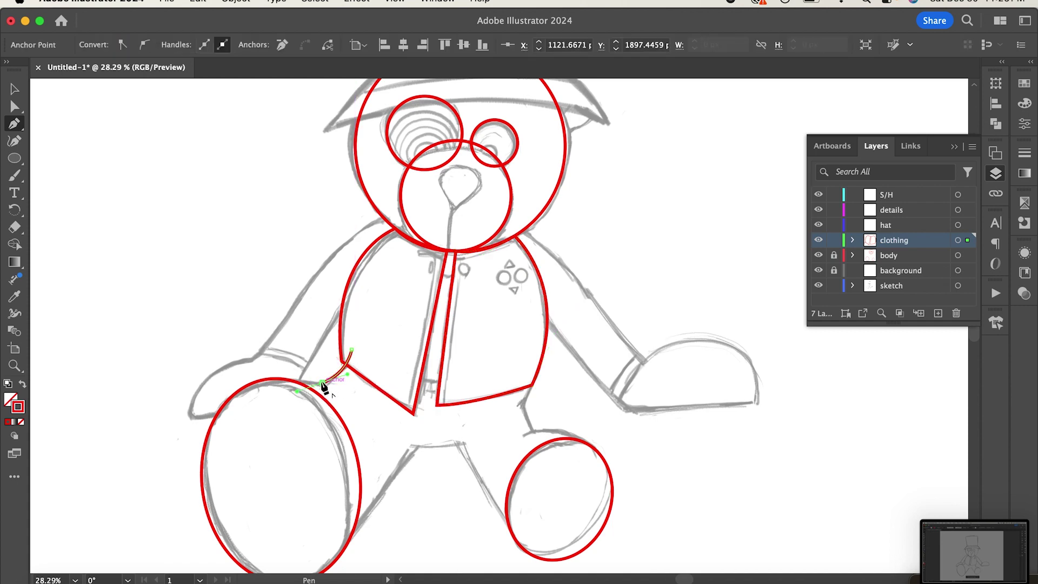
pyautogui.click(282, 380)
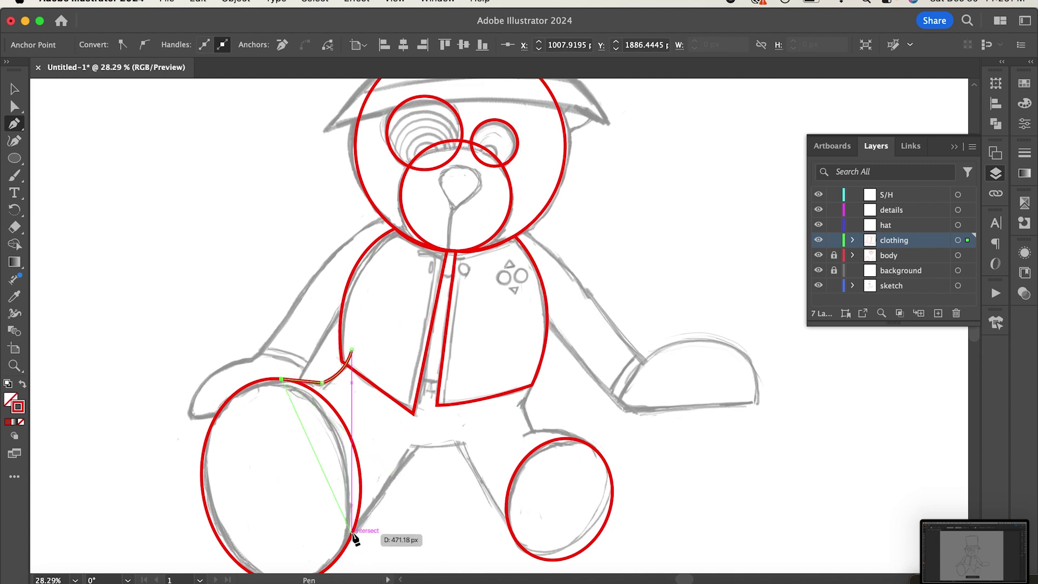
pyautogui.moveTo(350, 541); pyautogui.dragTo(304, 524)
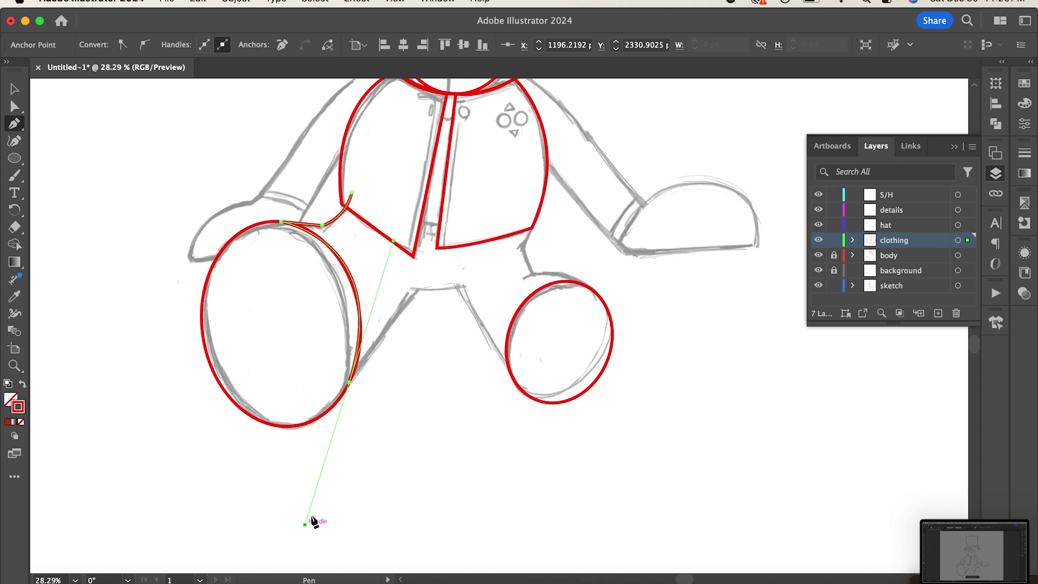
pyautogui.click(350, 380)
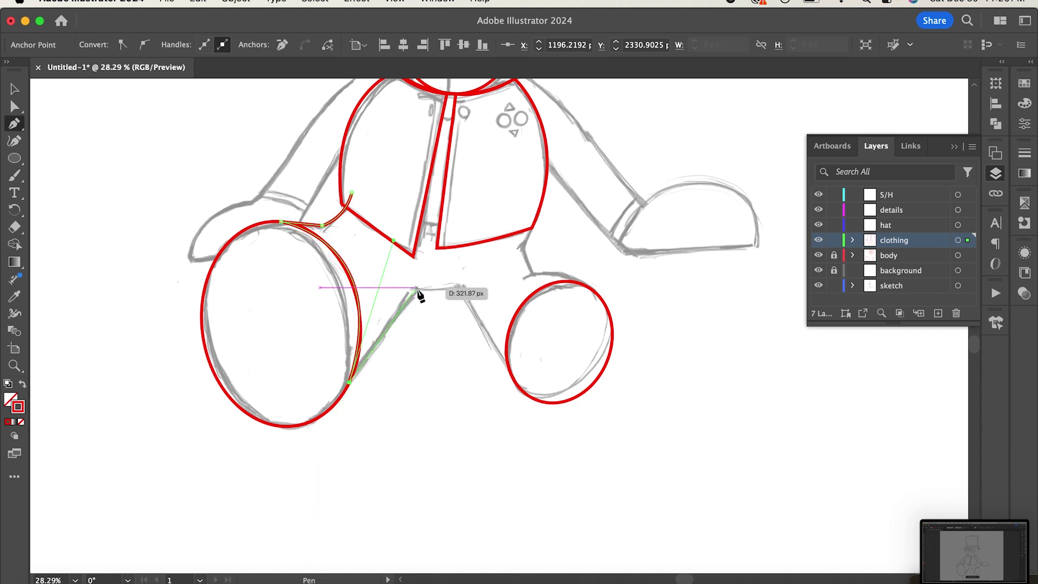
pyautogui.click(417, 291)
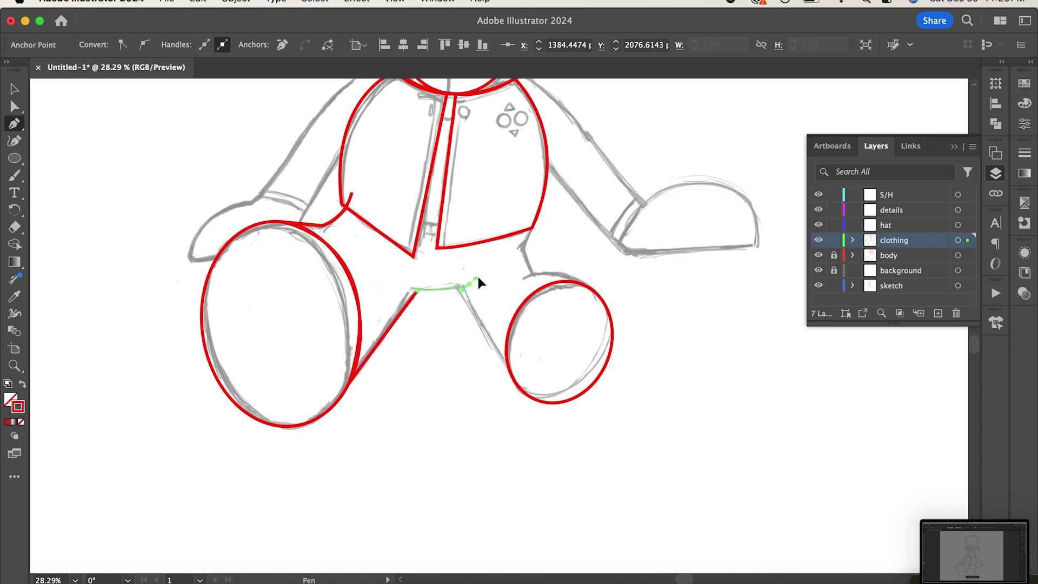
pyautogui.moveTo(468, 285); pyautogui.dragTo(471, 291)
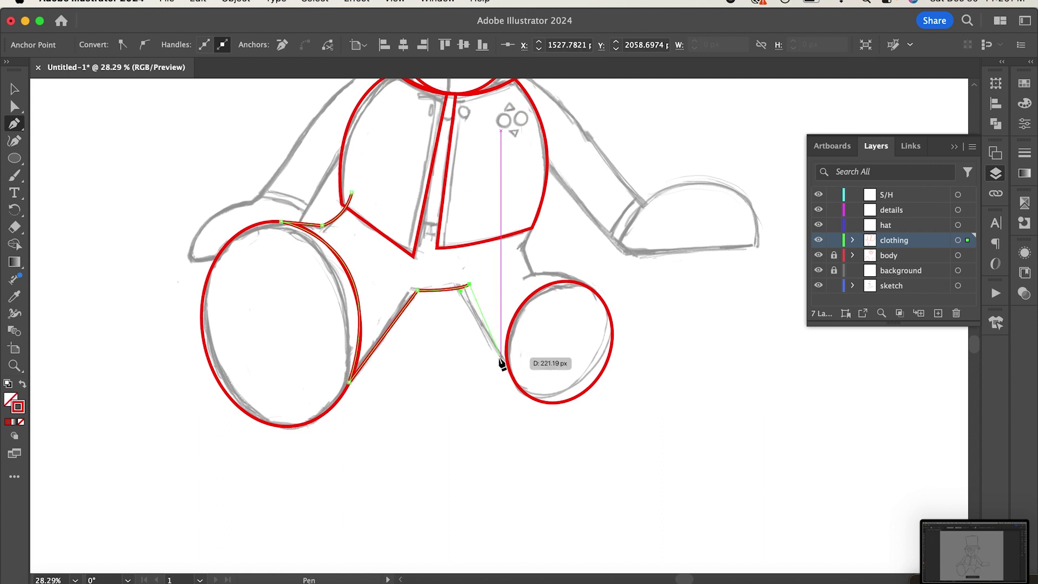
pyautogui.click(468, 285)
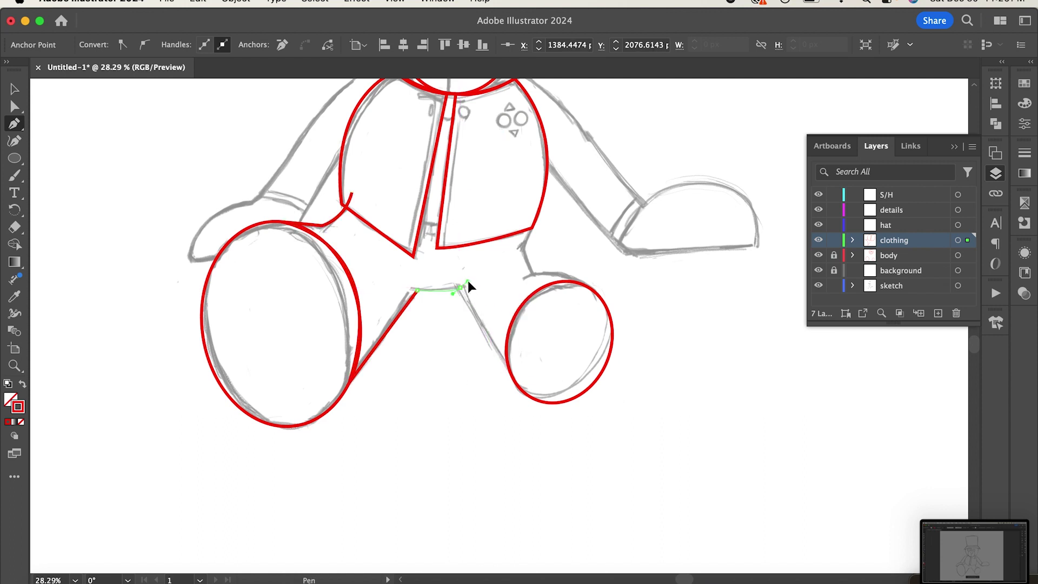
# Continue around the right leg and hip, along the waistband, and close the trousers outline
pyautogui.click(508, 364)
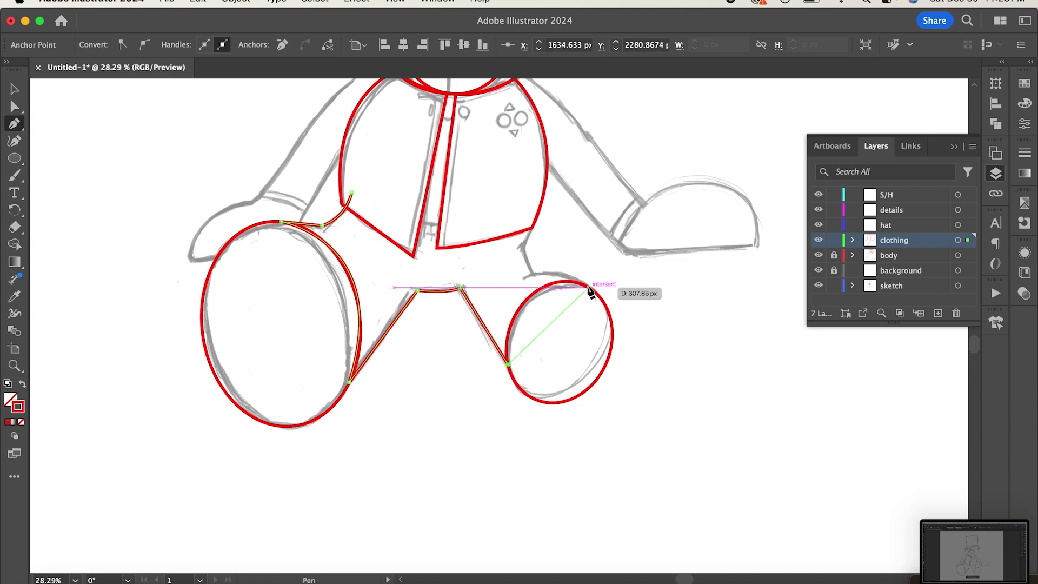
pyautogui.moveTo(647, 323); pyautogui.dragTo(674, 312)
pyautogui.moveTo(589, 288); pyautogui.dragTo(538, 212)
pyautogui.click(532, 273)
pyautogui.click(538, 212)
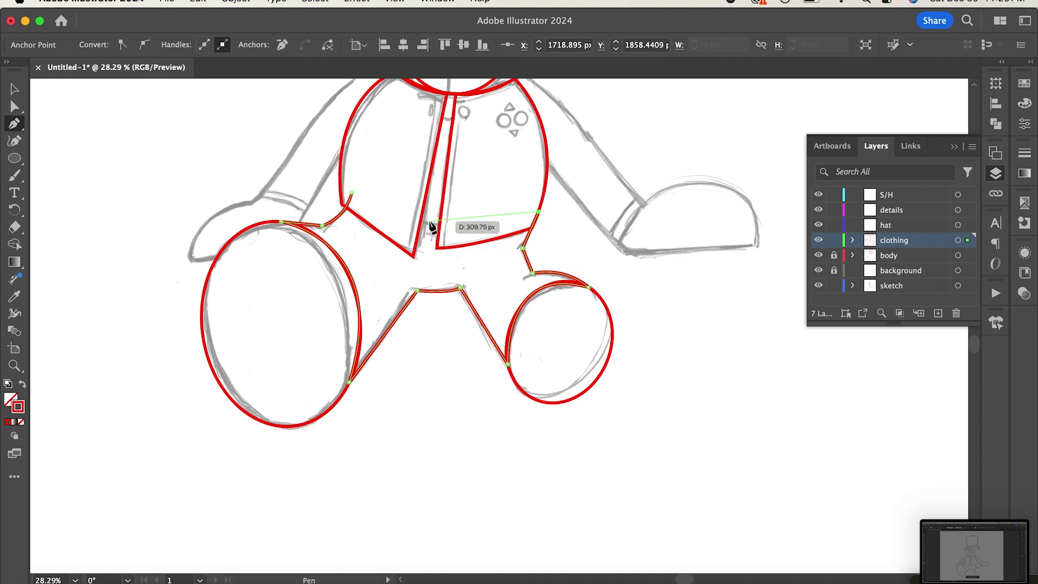
pyautogui.click(477, 222)
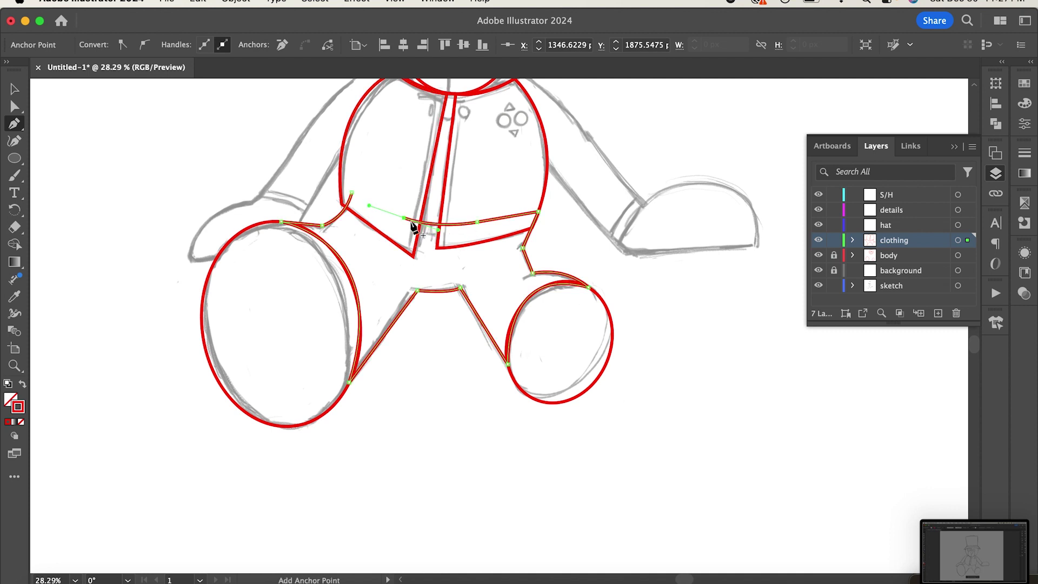
pyautogui.click(404, 218)
pyautogui.click(352, 192)
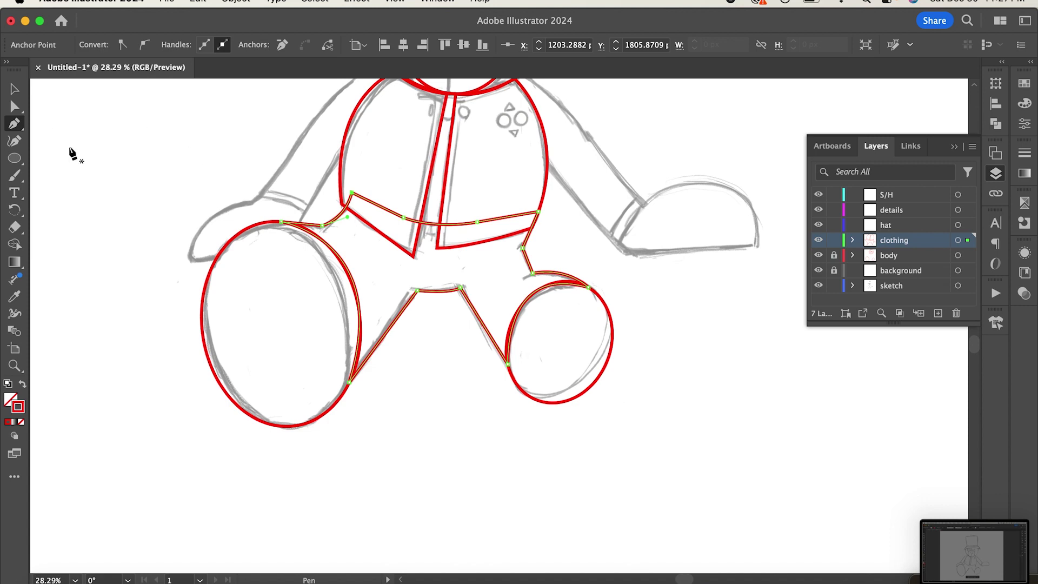
# Trace the left sleeve from shoulder to cuff as a closed outline
pyautogui.scroll(5, 369, 321)
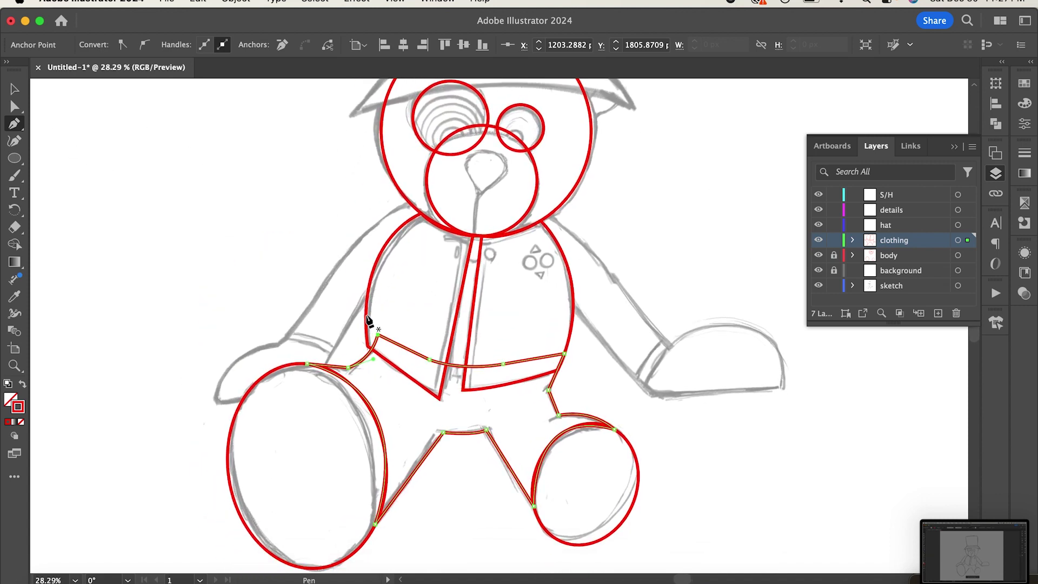
pyautogui.click(422, 213)
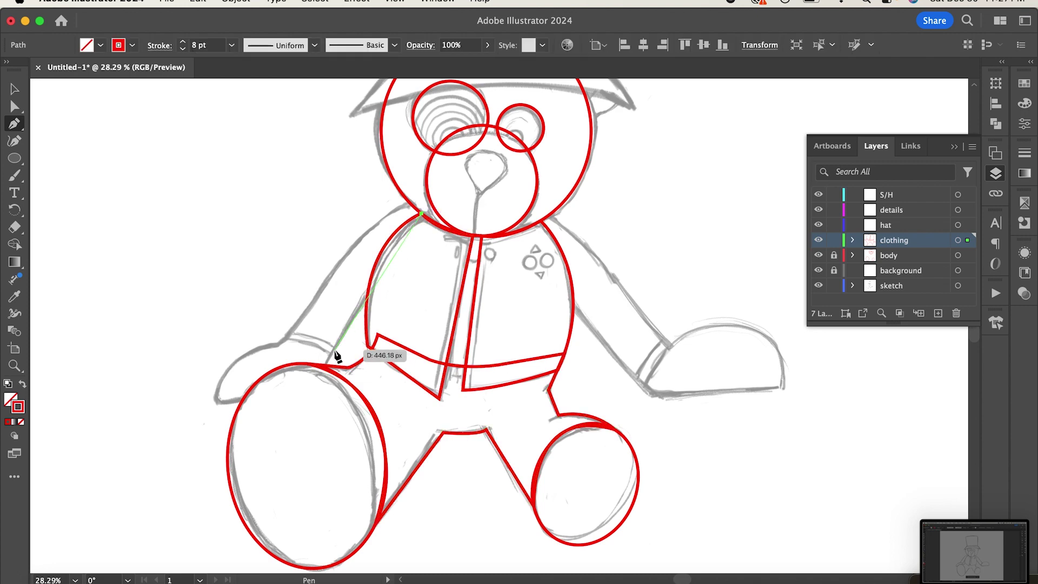
pyautogui.click(331, 356)
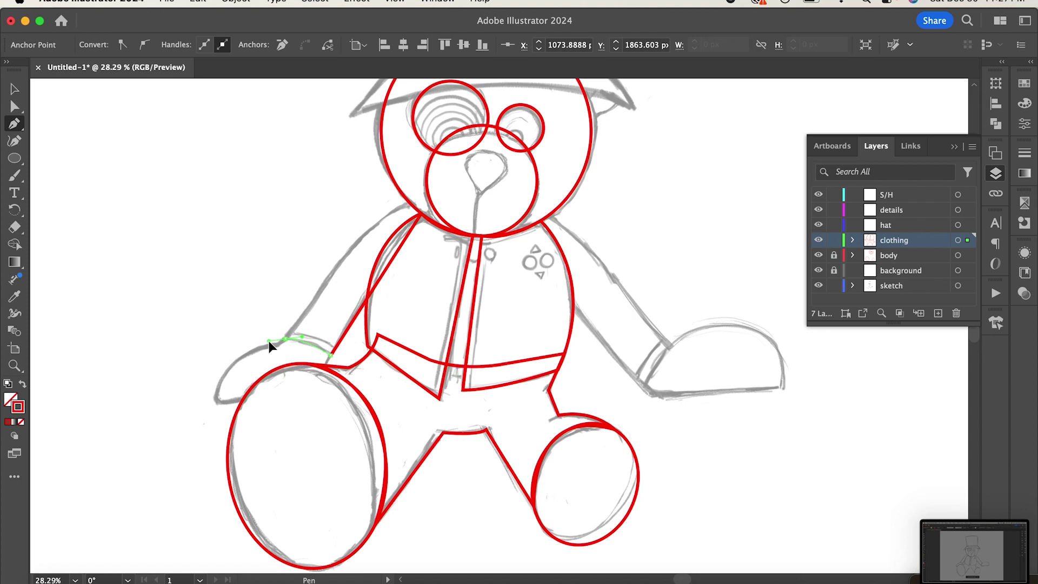
pyautogui.click(284, 339)
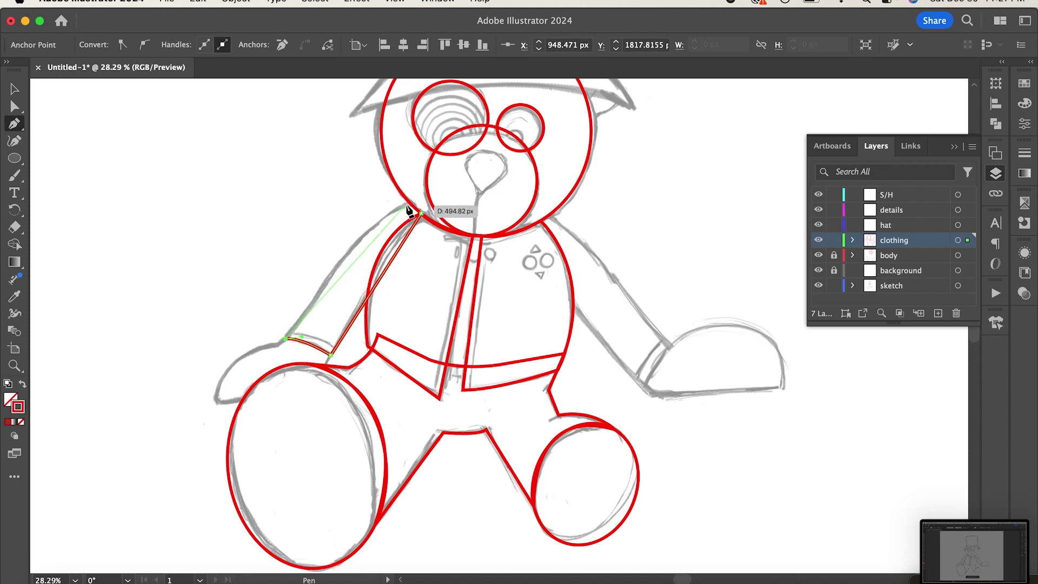
pyautogui.click(411, 208)
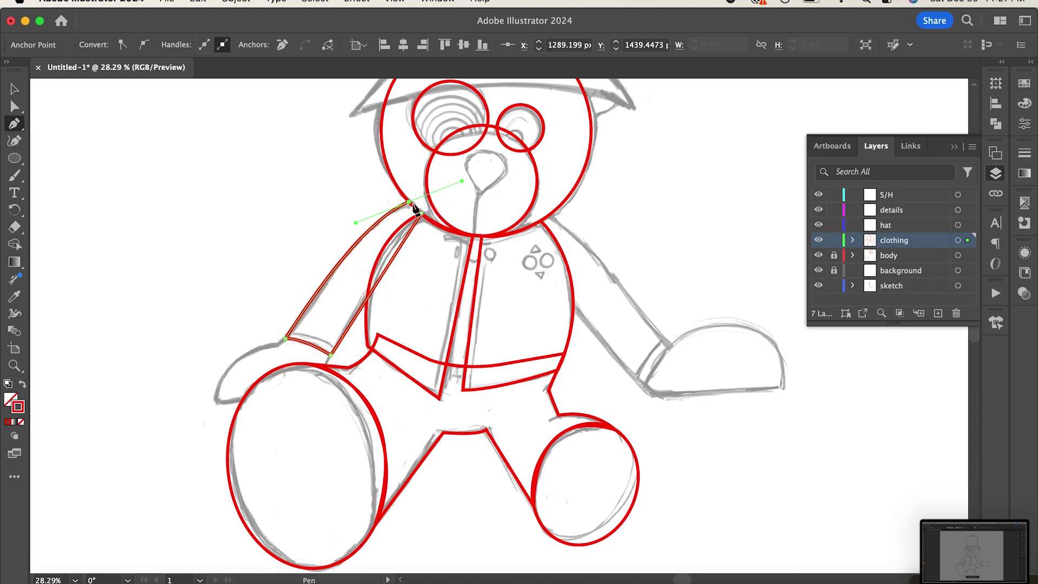
pyautogui.moveTo(413, 209); pyautogui.dragTo(421, 215)
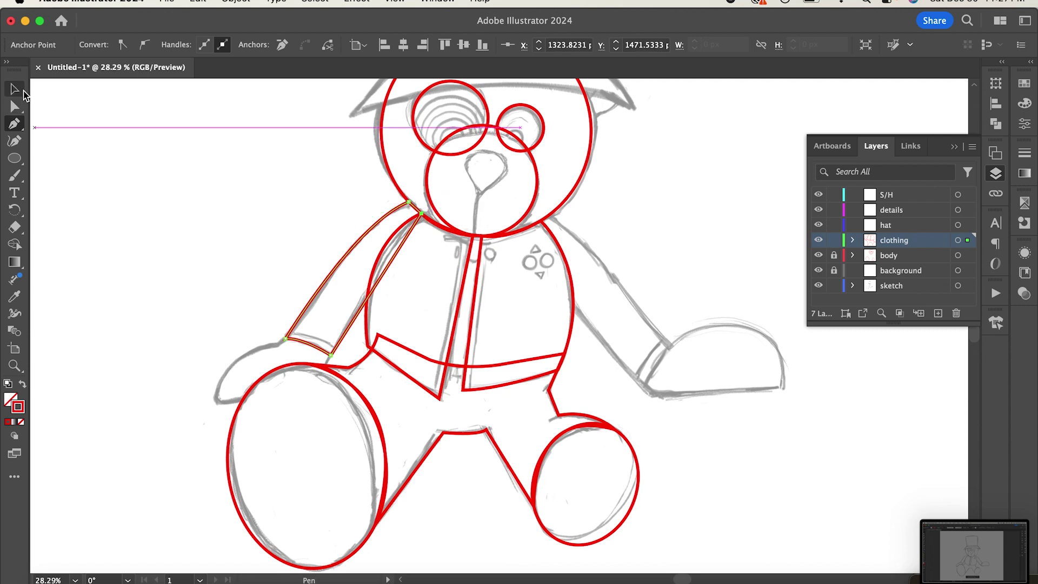
# Trace the right sleeve from the jacket side to the cuff and curve it up to the shoulder
pyautogui.click(573, 306)
pyautogui.click(645, 388)
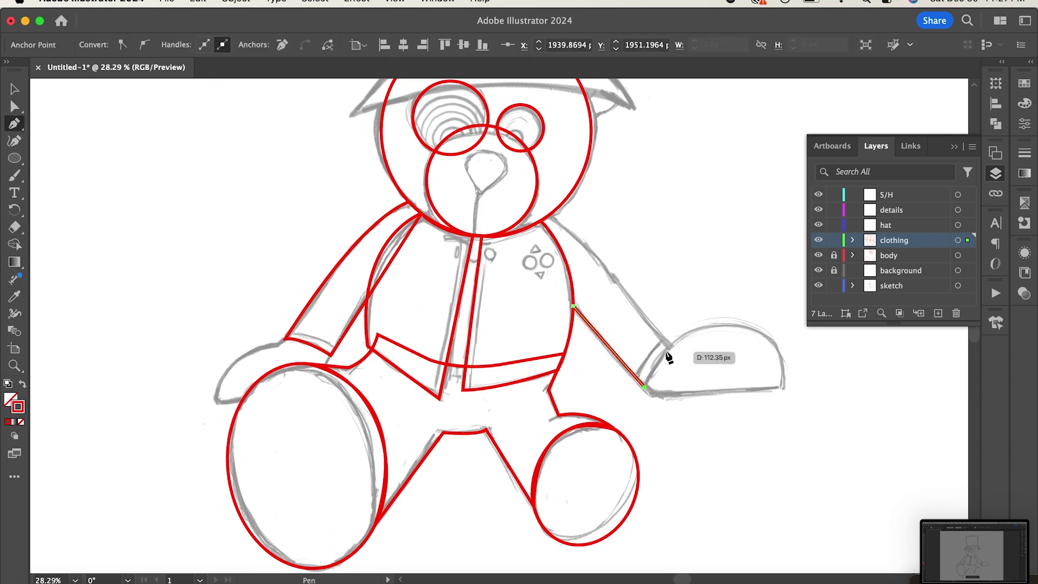
pyautogui.click(670, 347)
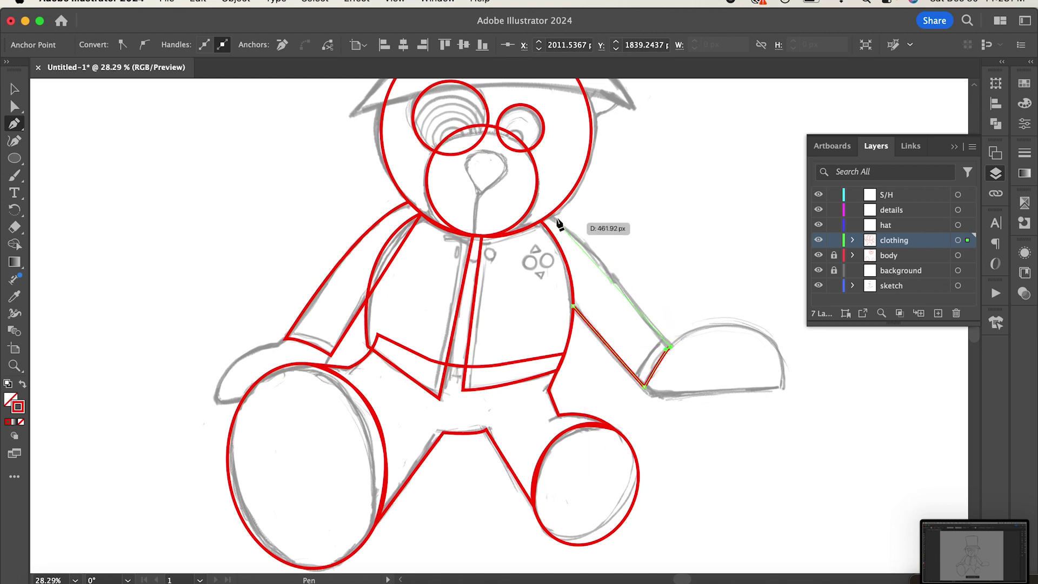
pyautogui.moveTo(551, 214); pyautogui.dragTo(505, 194)
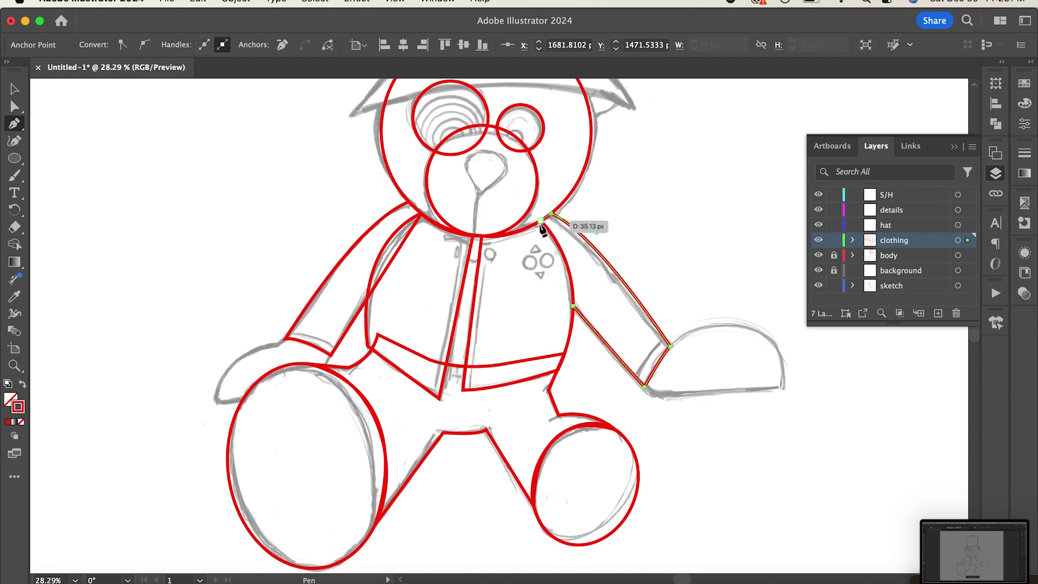
pyautogui.moveTo(551, 214); pyautogui.dragTo(542, 225)
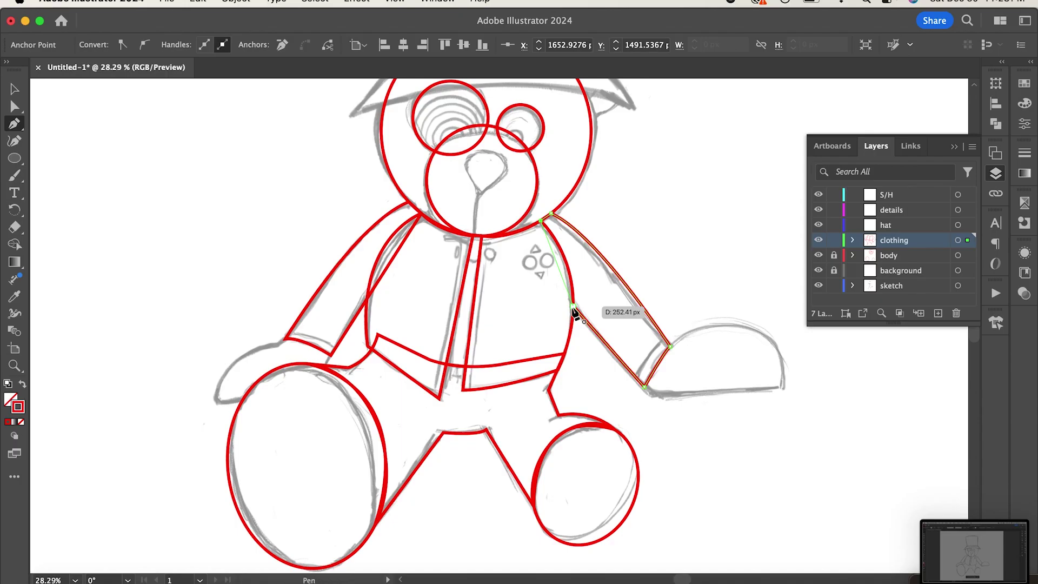
pyautogui.moveTo(574, 307); pyautogui.dragTo(568, 361)
# Finish the right sleeve path and zoom out to see the whole bear
pyautogui.press('Escape')
pyautogui.press('v')
pyautogui.scroll(-3, 128, 186)
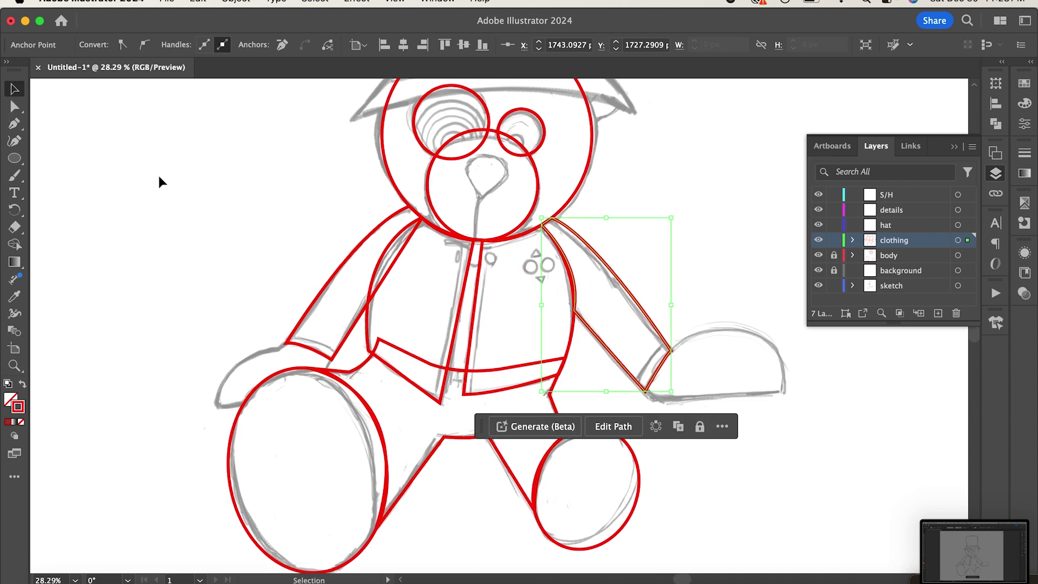
pyautogui.scroll(2, 160, 177)
pyautogui.press('super+minus')
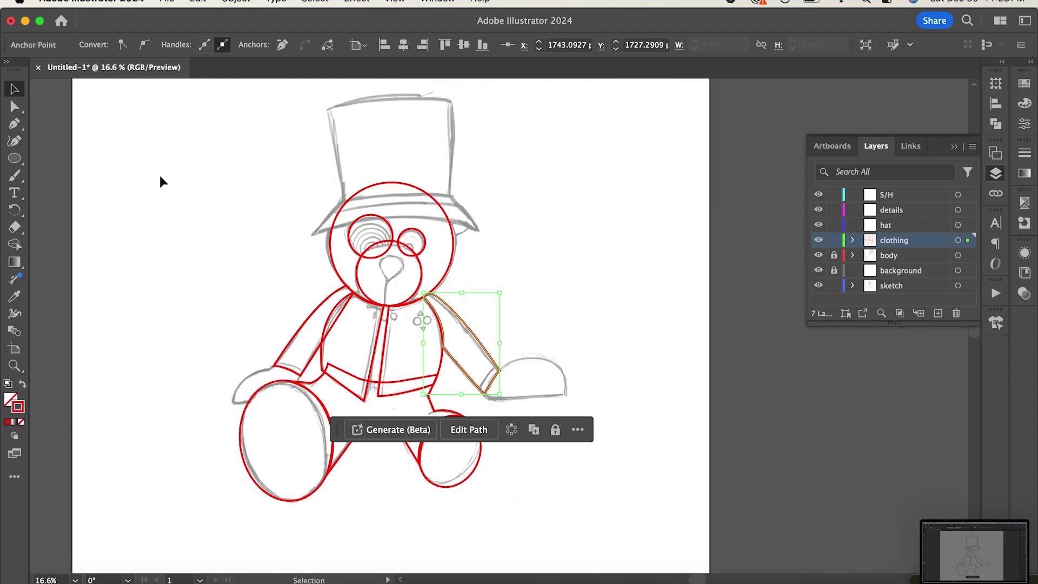
# On the hat layer, begin the top-hat outline down the crown's left side to the brim tip
pyautogui.click(926, 227)
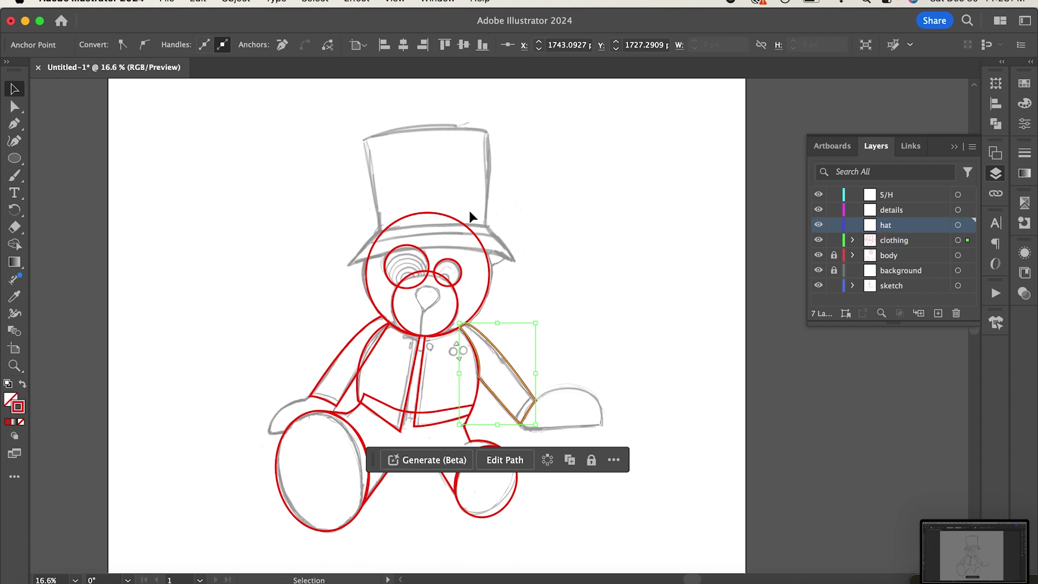
pyautogui.press('p')
pyautogui.scroll(4, 471, 215)
pyautogui.click(359, 143)
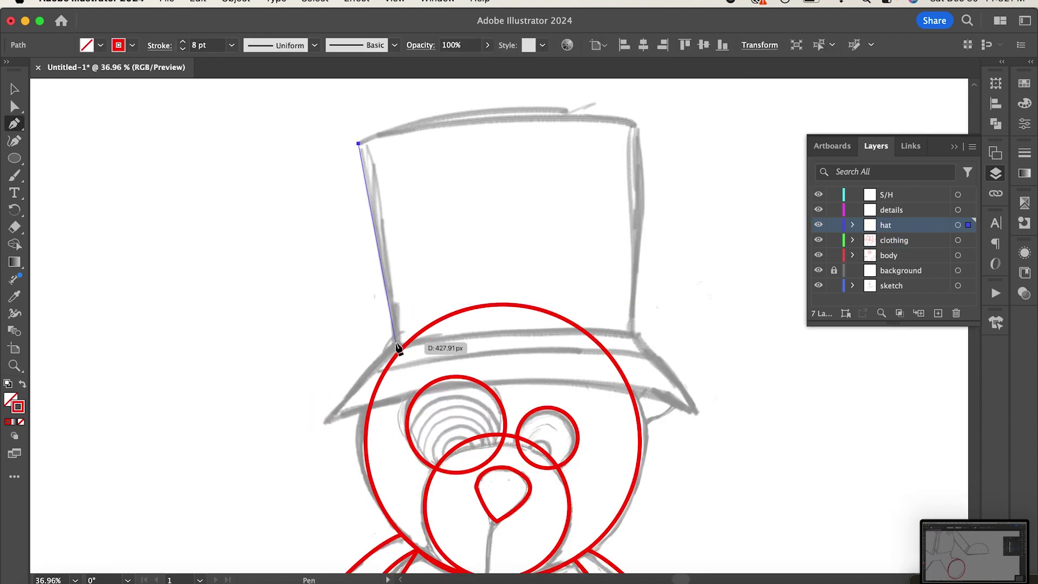
pyautogui.click(396, 342)
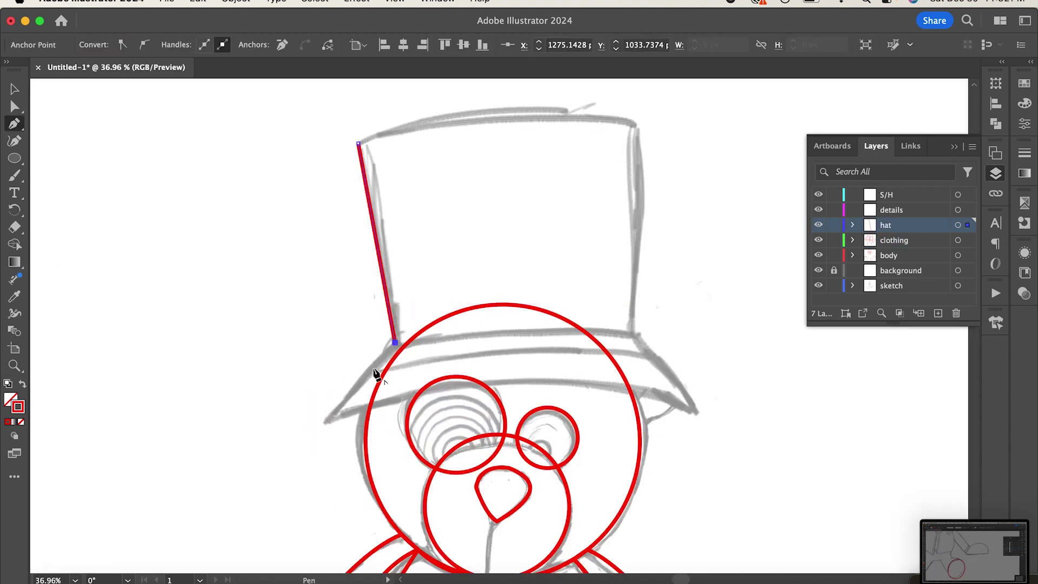
pyautogui.click(325, 419)
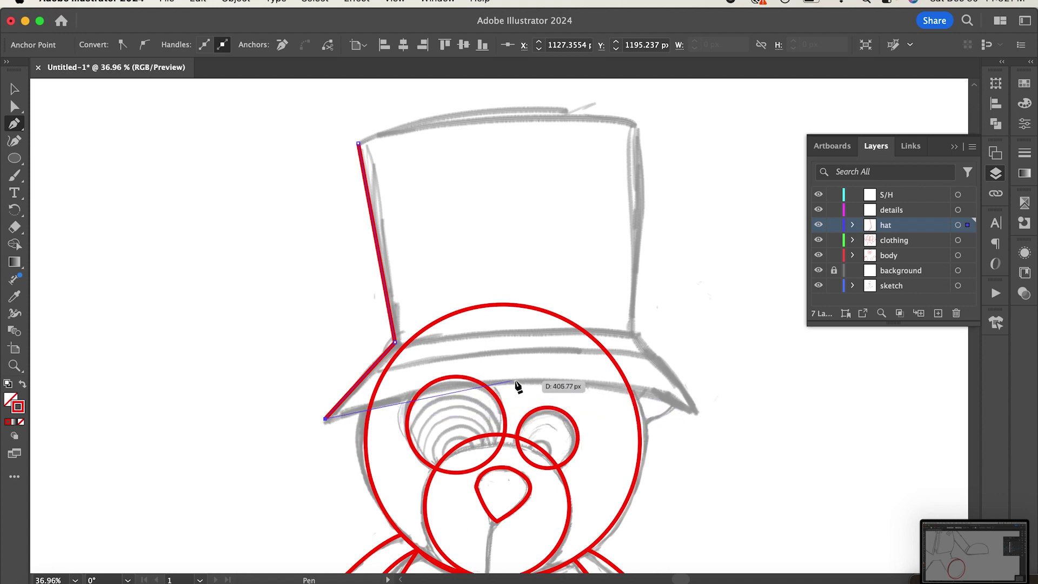
# Complete the top-hat outline across the brim, up the crown's right side and along the top
pyautogui.moveTo(547, 381); pyautogui.dragTo(662, 381)
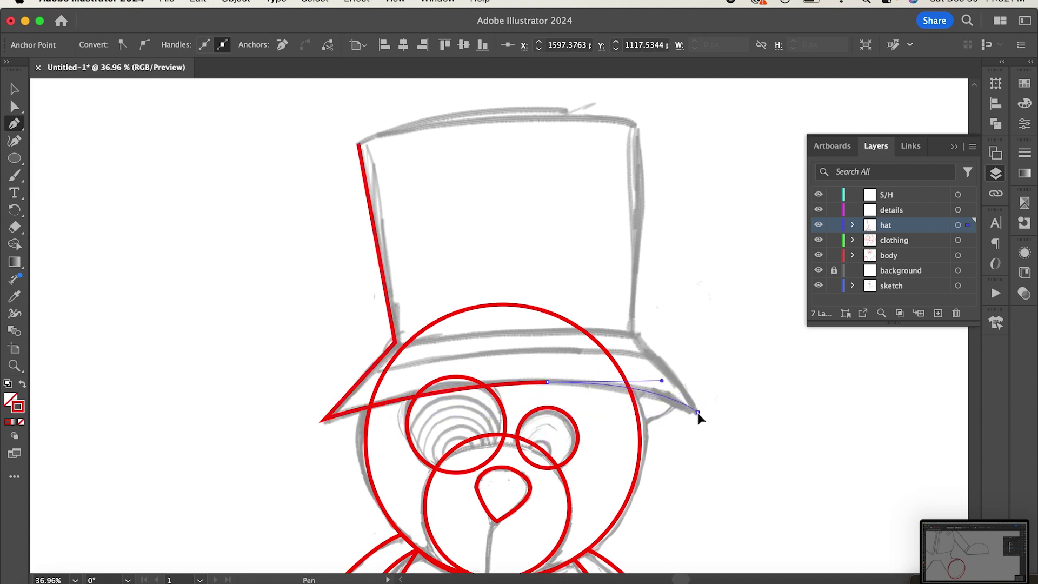
pyautogui.click(698, 413)
pyautogui.click(633, 333)
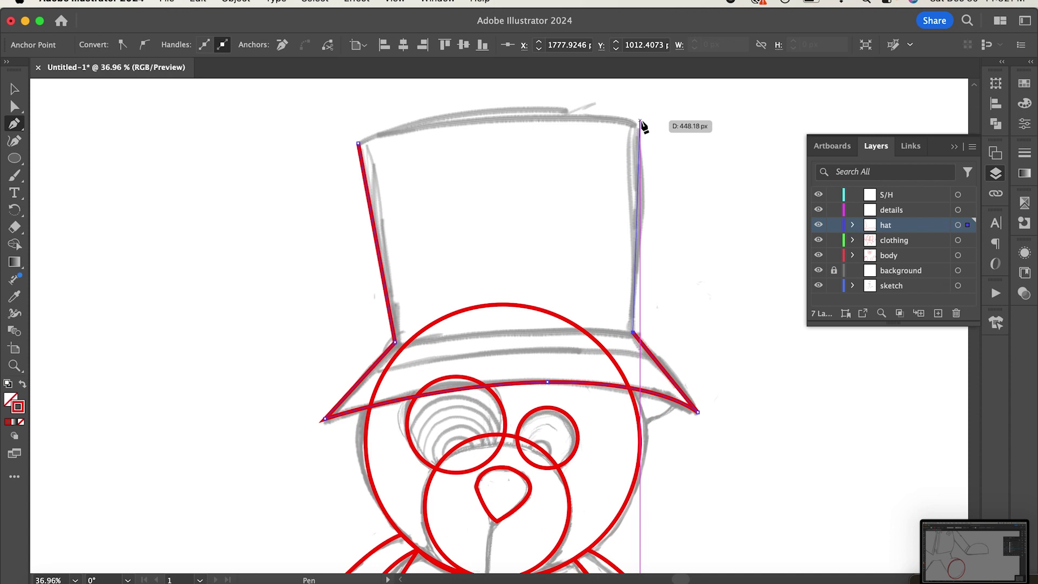
pyautogui.click(640, 120)
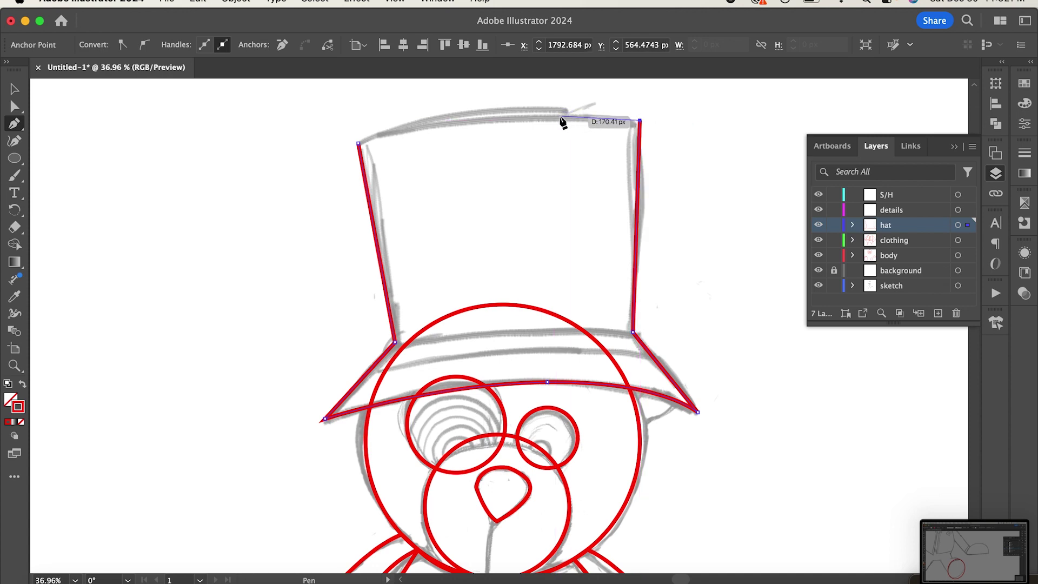
pyautogui.moveTo(569, 109)
pyautogui.mouseDown()
pyautogui.moveTo(359, 104)
pyautogui.moveTo(359, 144)
pyautogui.moveTo(313, 191)
pyautogui.moveTo(294, 197)
pyautogui.moveTo(293, 186)
pyautogui.mouseUp()
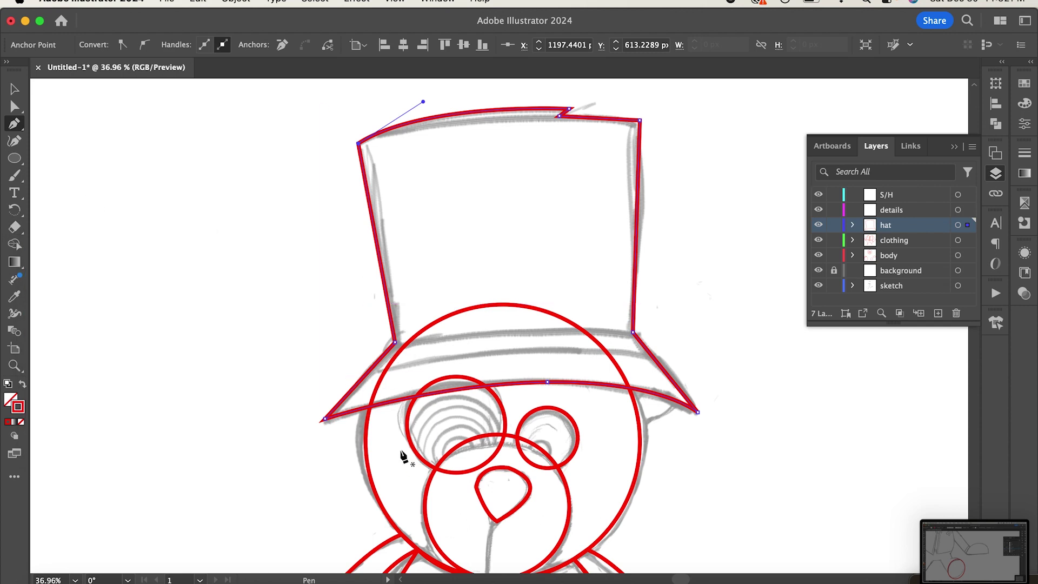
pyautogui.click(14, 90)
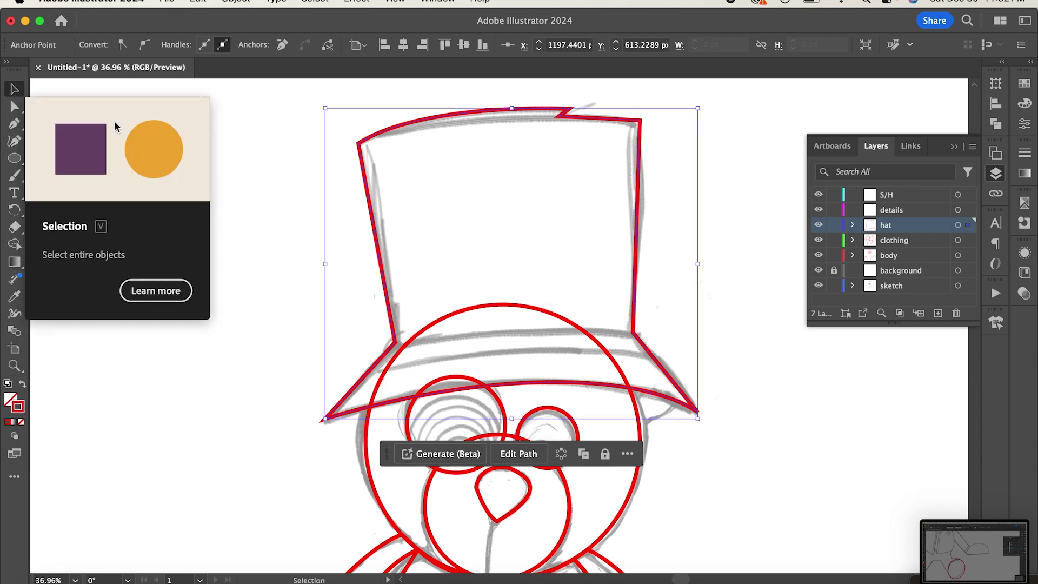
# Fit the artboard in the window and hide the sketch layer
pyautogui.click(223, 186)
pyautogui.scroll(-5, 223, 187)
pyautogui.hotkey('ctrl', '0')
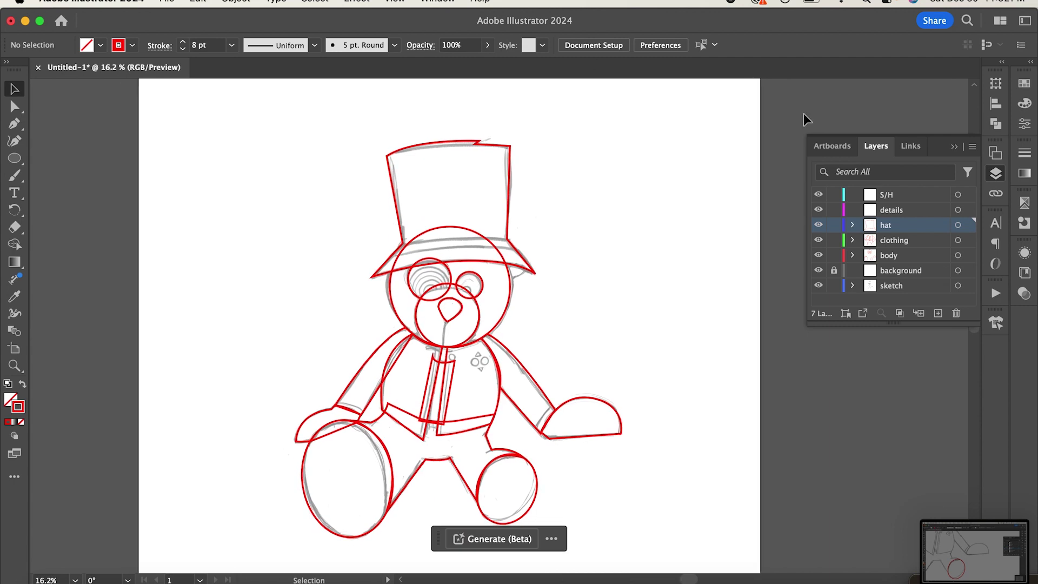
pyautogui.click(818, 286)
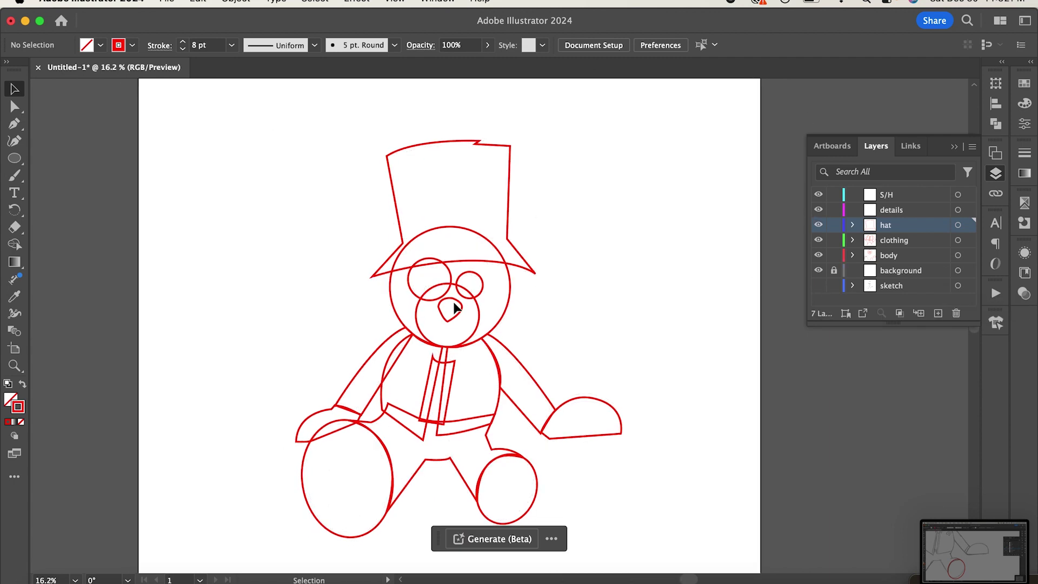
# Zoom in and out to inspect the black-outlined bear and the swatch column
pyautogui.scroll(2, 454, 307)
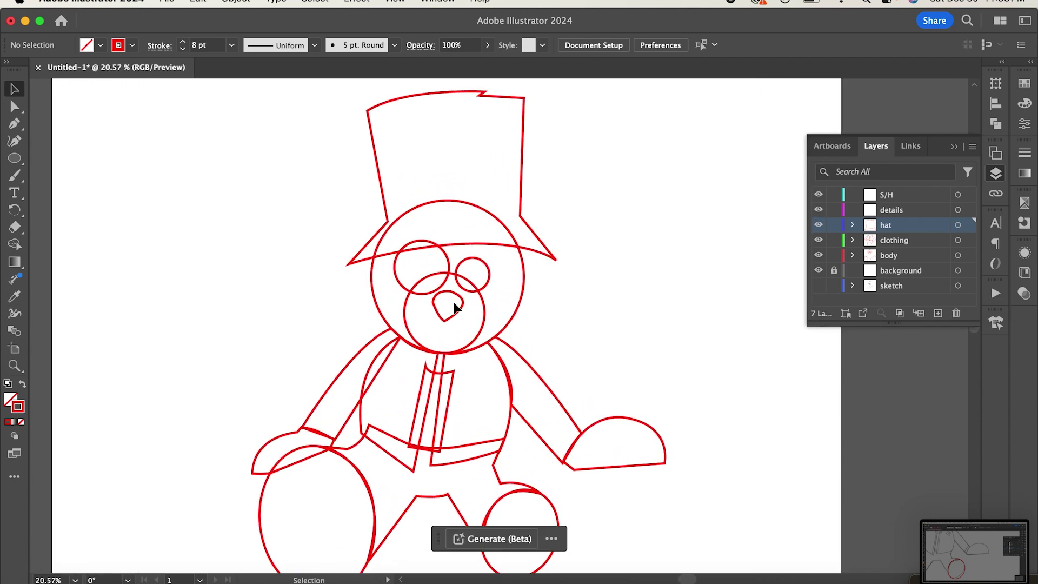
pyautogui.scroll(-3, 454, 306)
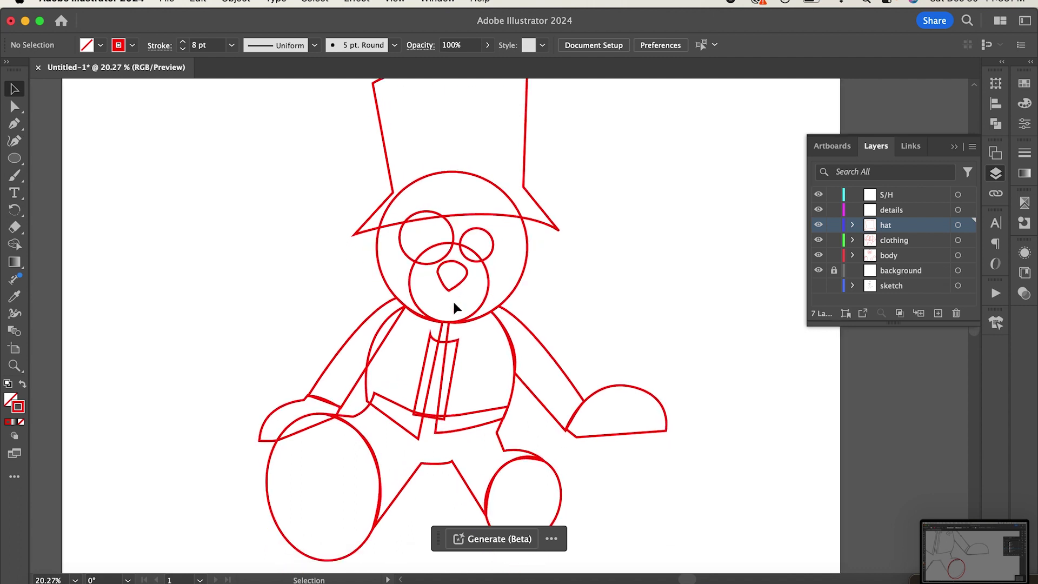
pyautogui.scroll(-3, 454, 307)
pyautogui.scroll(1, 454, 307)
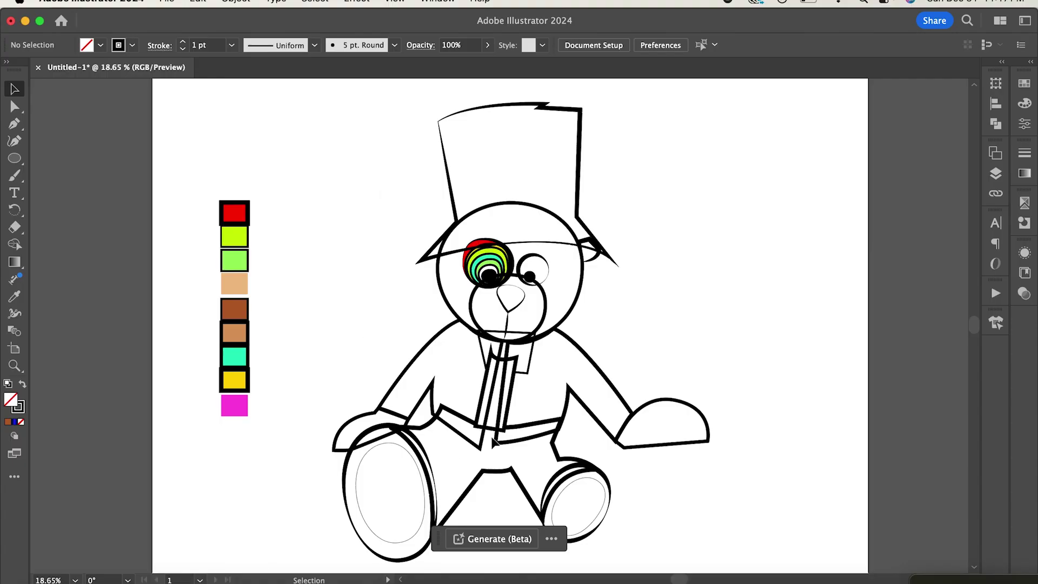
# Fill the bear's head and left leg with the tan swatch colour
pyautogui.scroll(3, 493, 441)
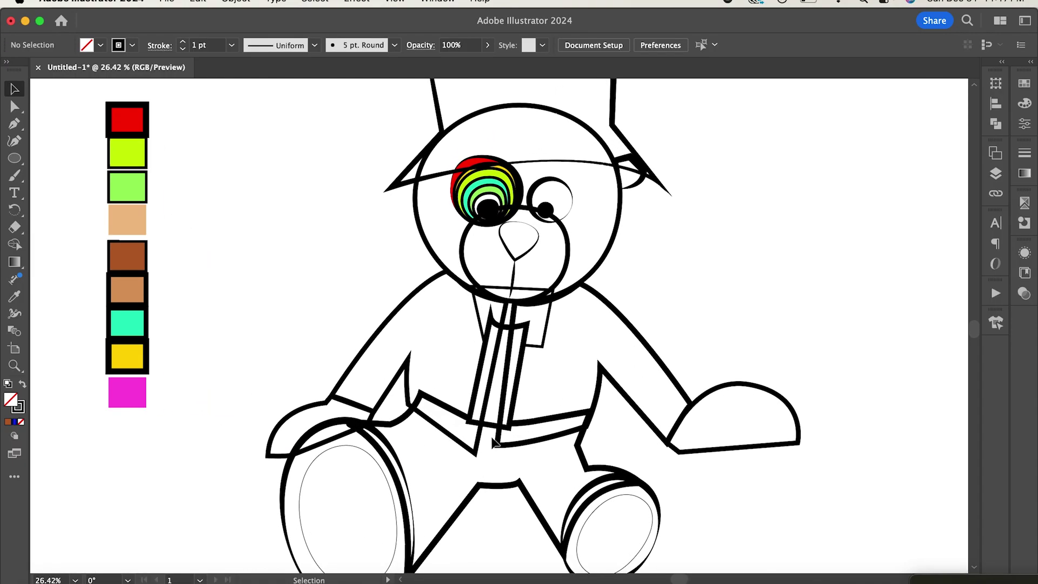
pyautogui.scroll(-2, 492, 442)
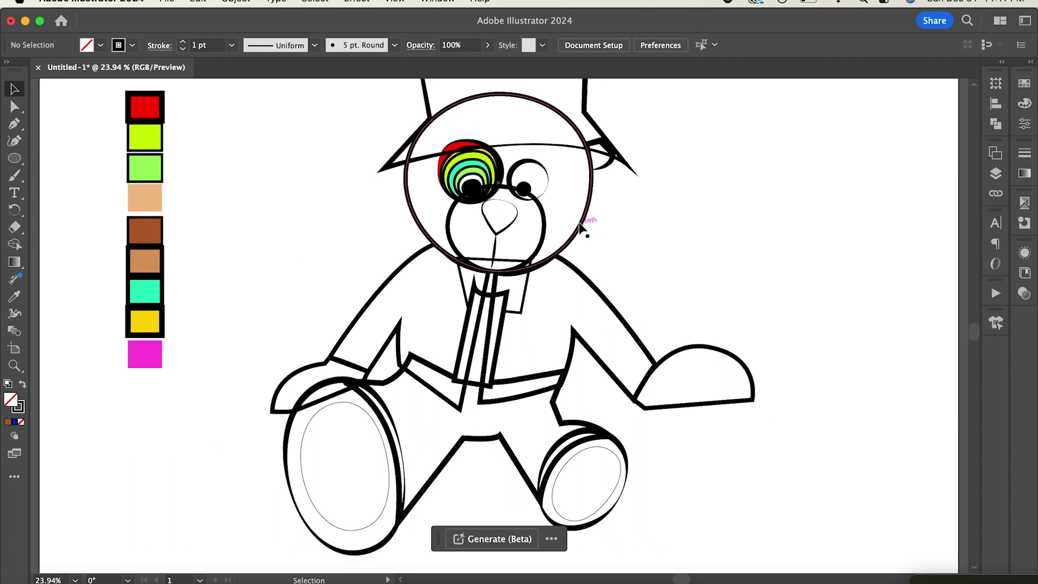
pyautogui.click(583, 227)
pyautogui.click(14, 297)
pyautogui.click(143, 263)
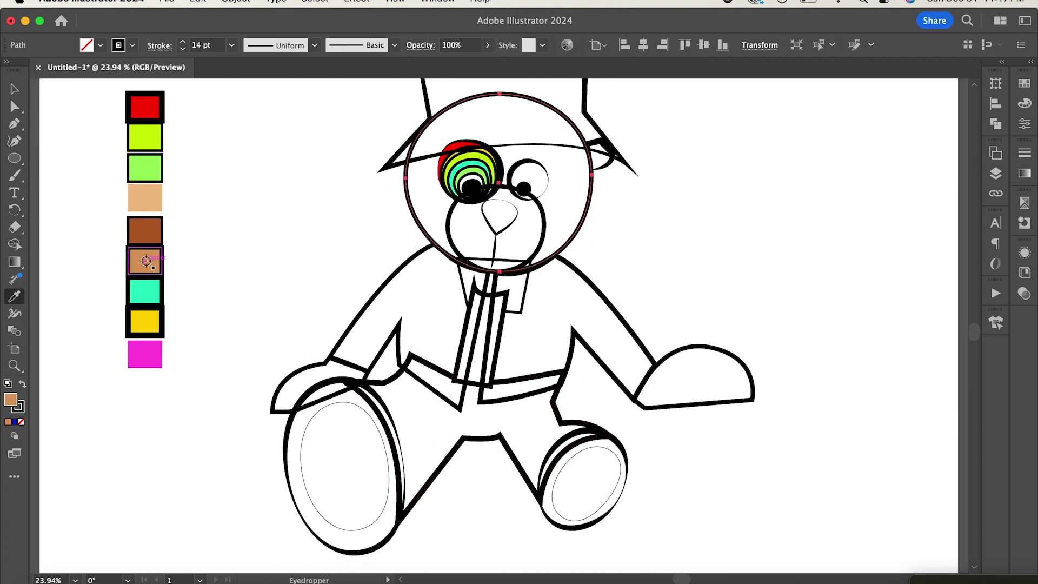
pyautogui.press('v')
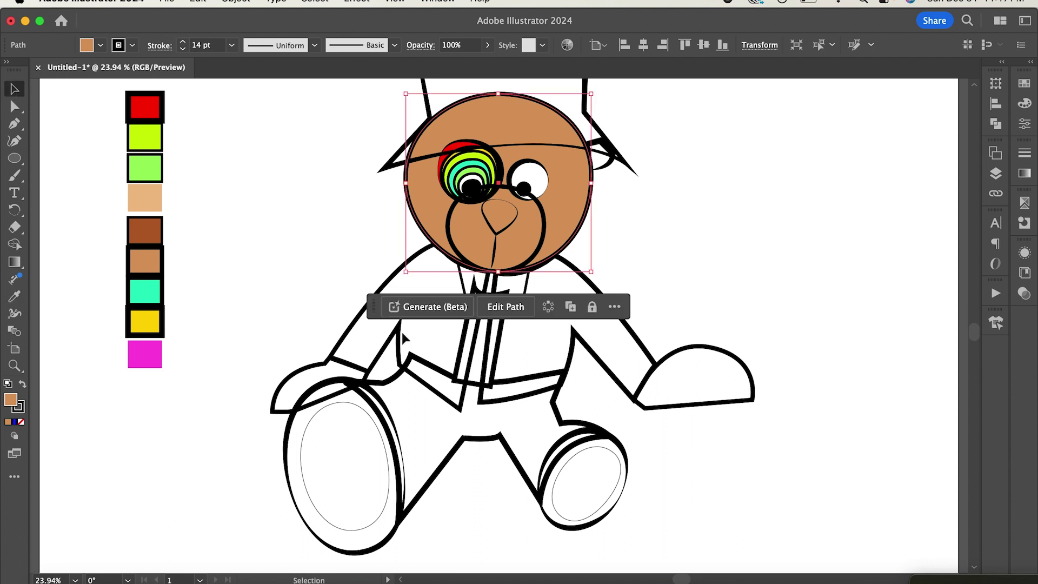
pyautogui.click(304, 403)
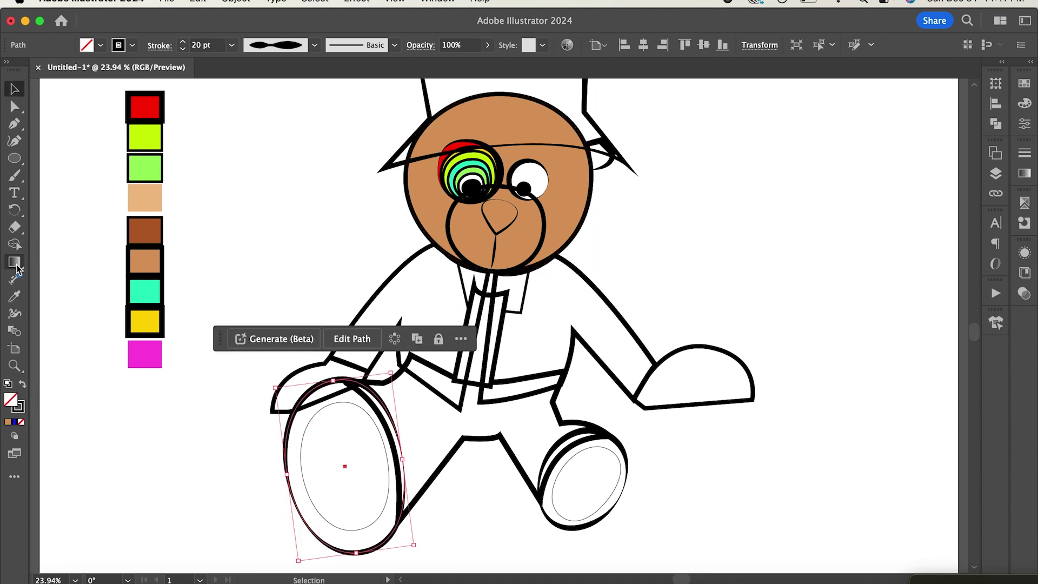
pyautogui.click(14, 296)
pyautogui.click(578, 200)
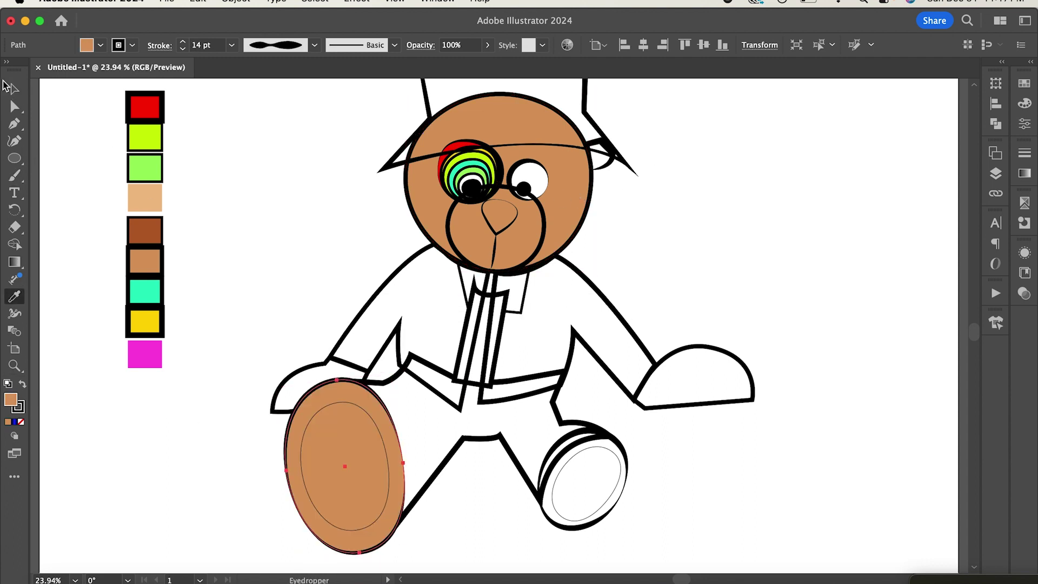
pyautogui.click(14, 90)
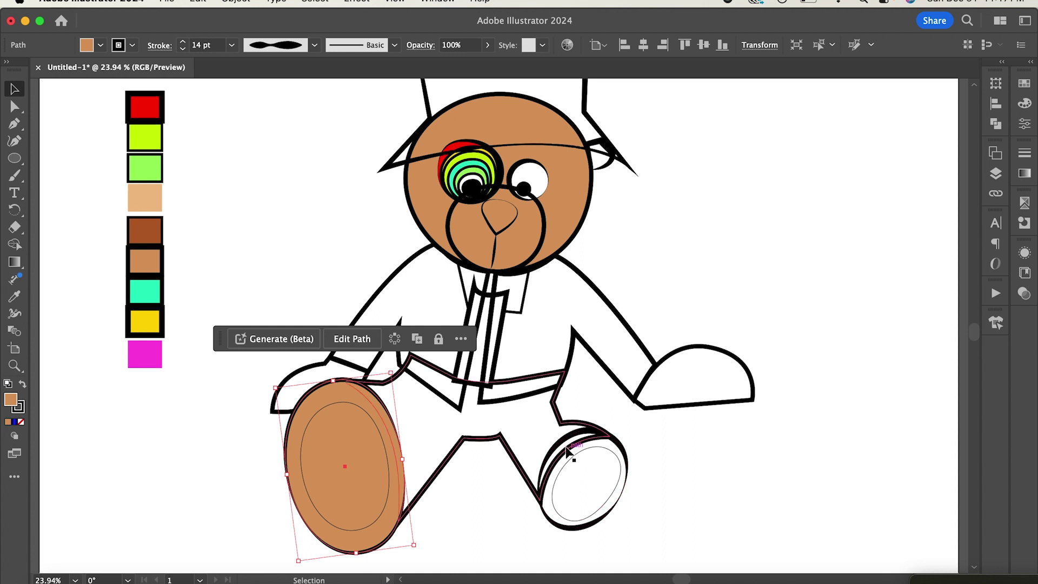
# Fill the right foot, right paw, left hand and small ear tan
pyautogui.click(626, 454)
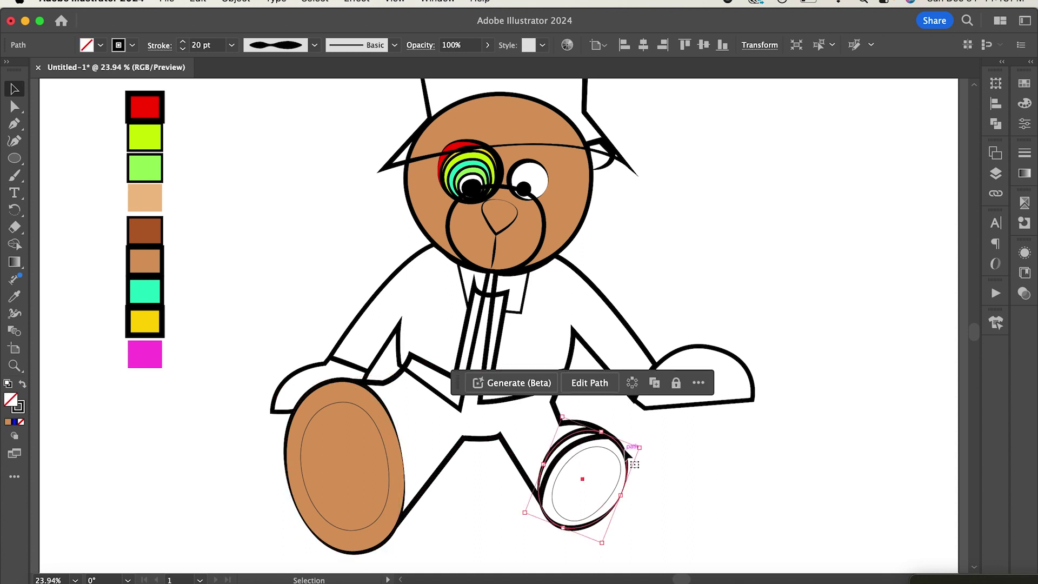
pyautogui.keyDown('shift'); pyautogui.click(754, 388); pyautogui.keyUp('shift')
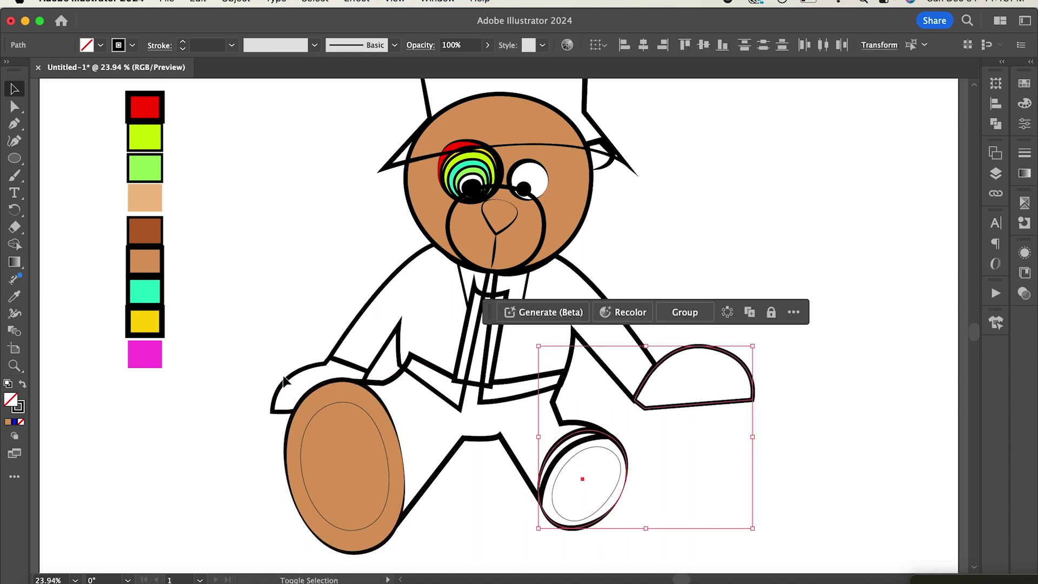
pyautogui.keyDown('shift'); pyautogui.click(290, 388); pyautogui.keyUp('shift')
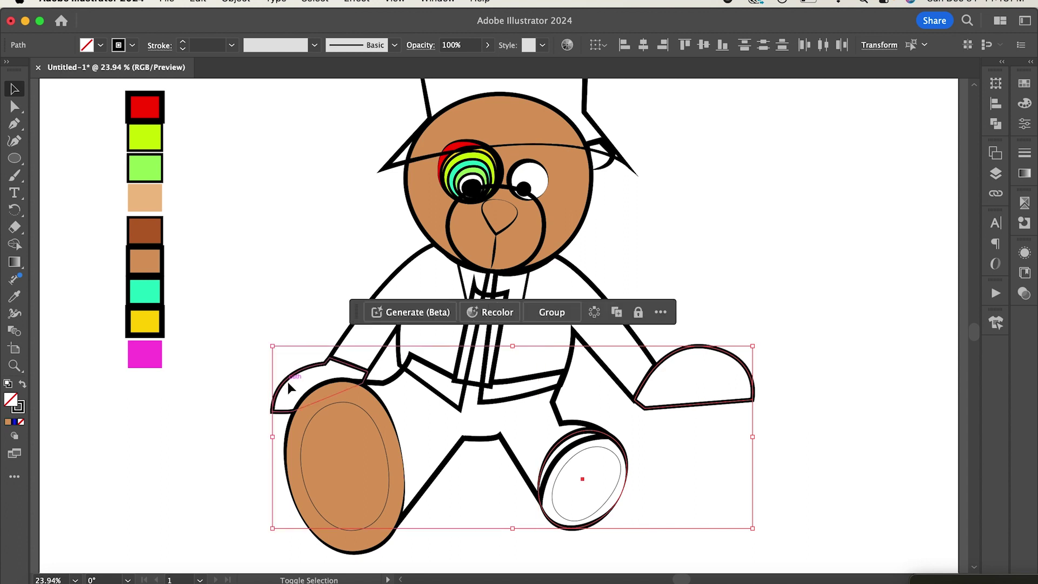
pyautogui.click(14, 294)
pyautogui.click(568, 206)
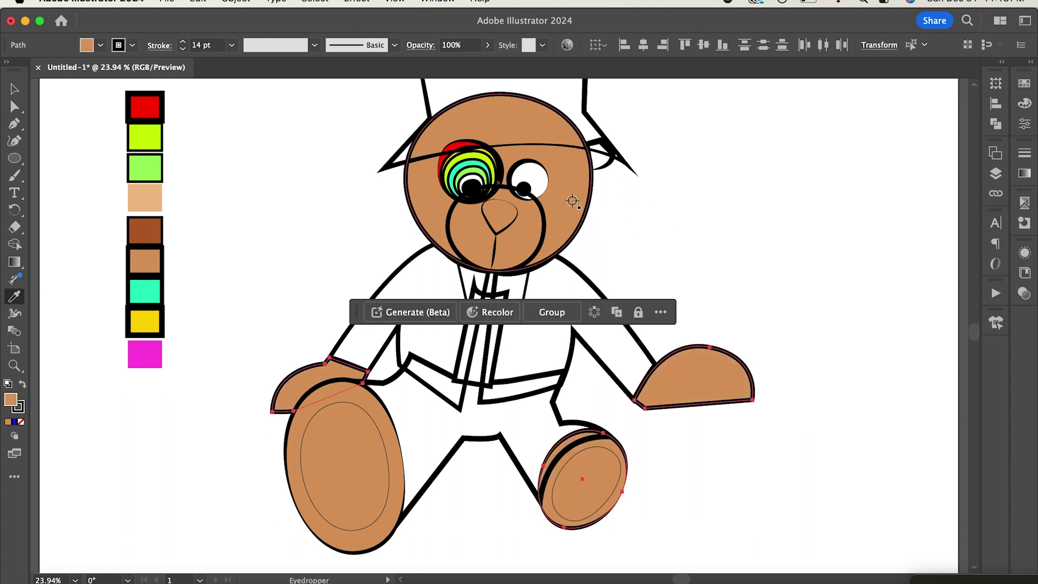
pyautogui.click(14, 90)
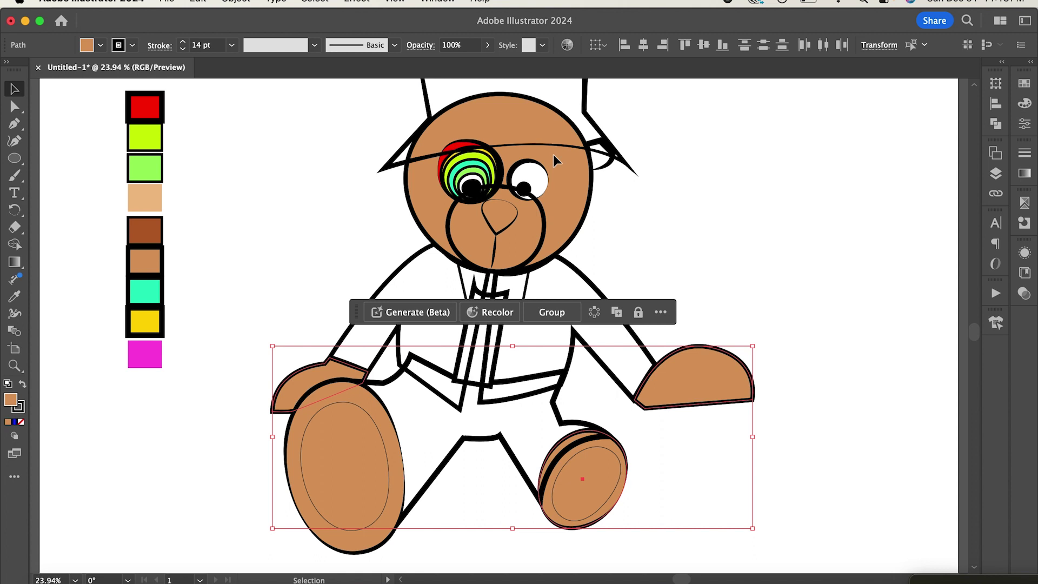
pyautogui.click(605, 159)
pyautogui.click(17, 296)
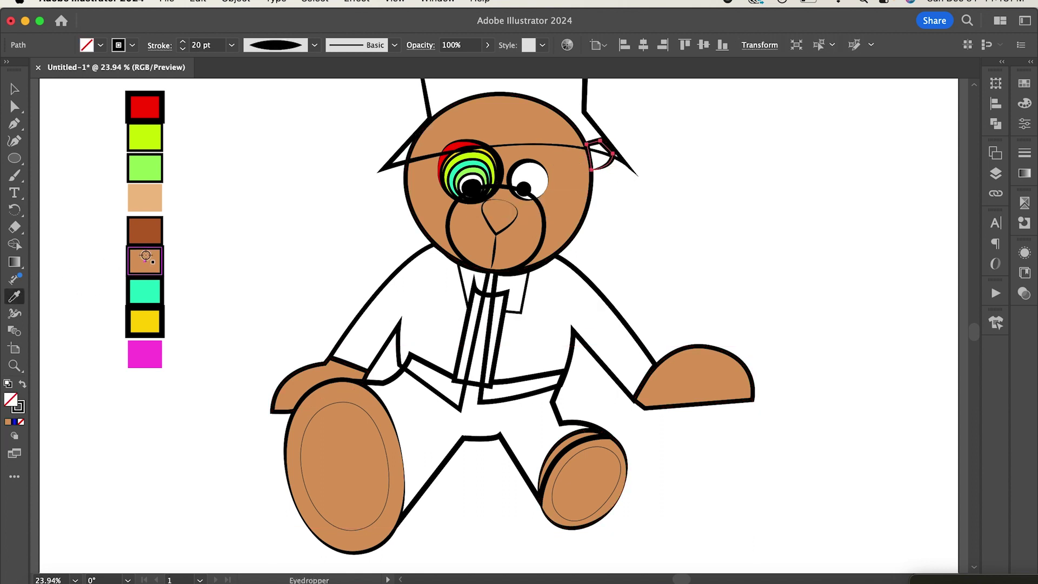
pyautogui.click(145, 255)
pyautogui.press('v')
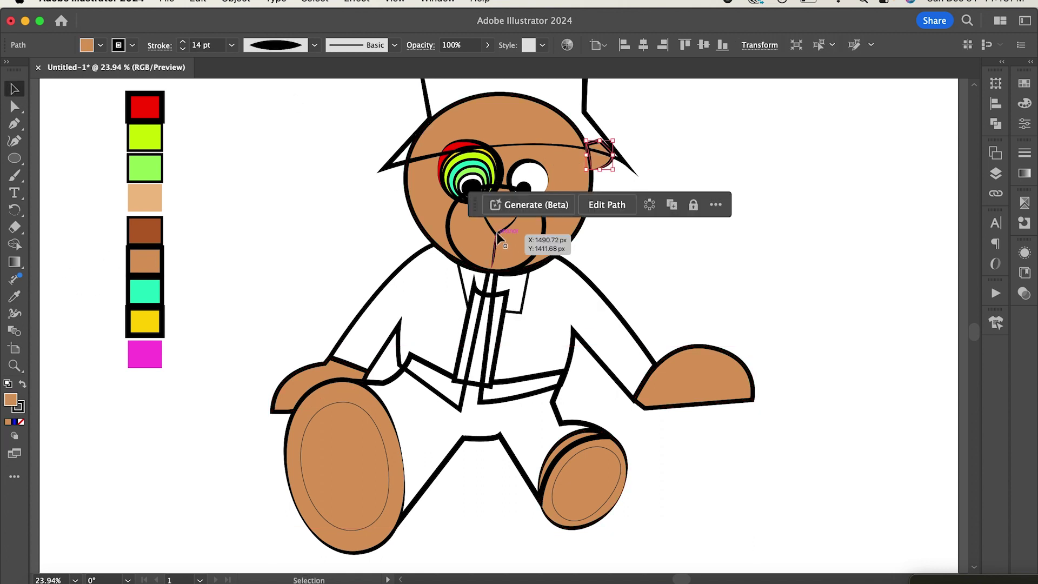
# Fill the bear's nose with the dark brown swatch
pyautogui.click(495, 213)
pyautogui.click(17, 299)
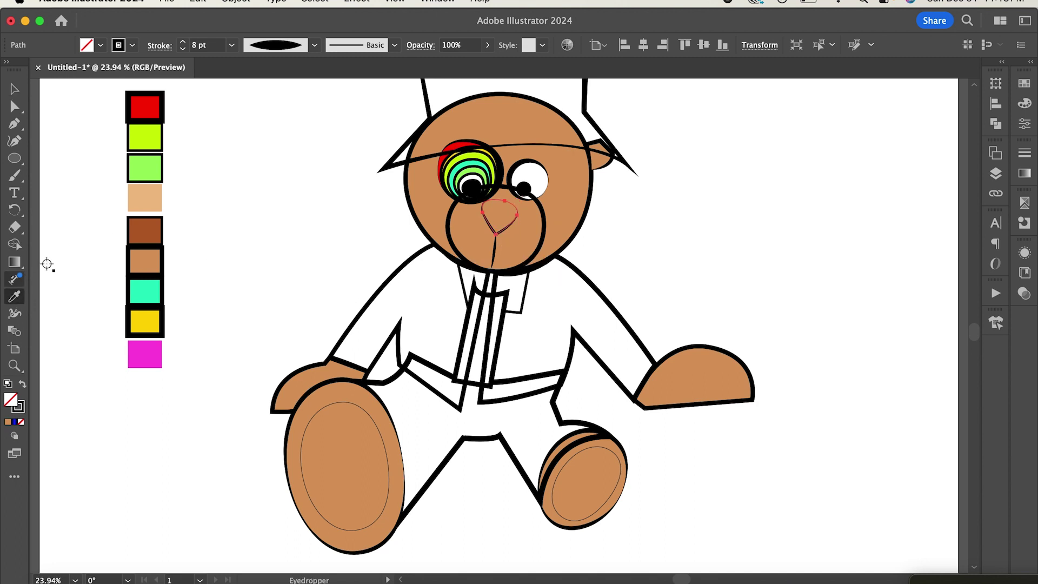
pyautogui.click(145, 231)
pyautogui.click(14, 90)
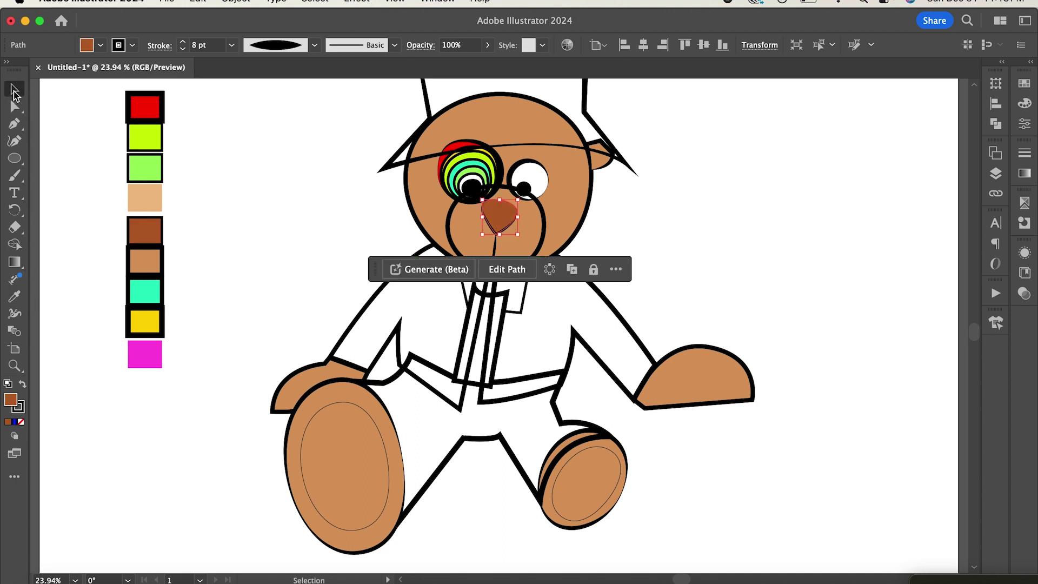
pyautogui.click(748, 236)
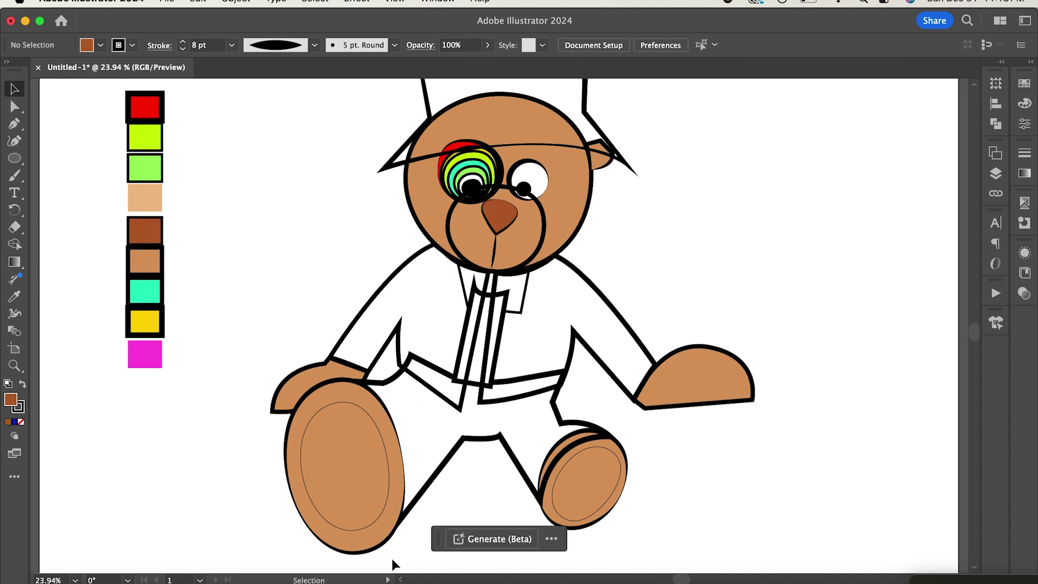
# Fill both inner foot pad ovals with the light tan swatch
pyautogui.click(384, 464)
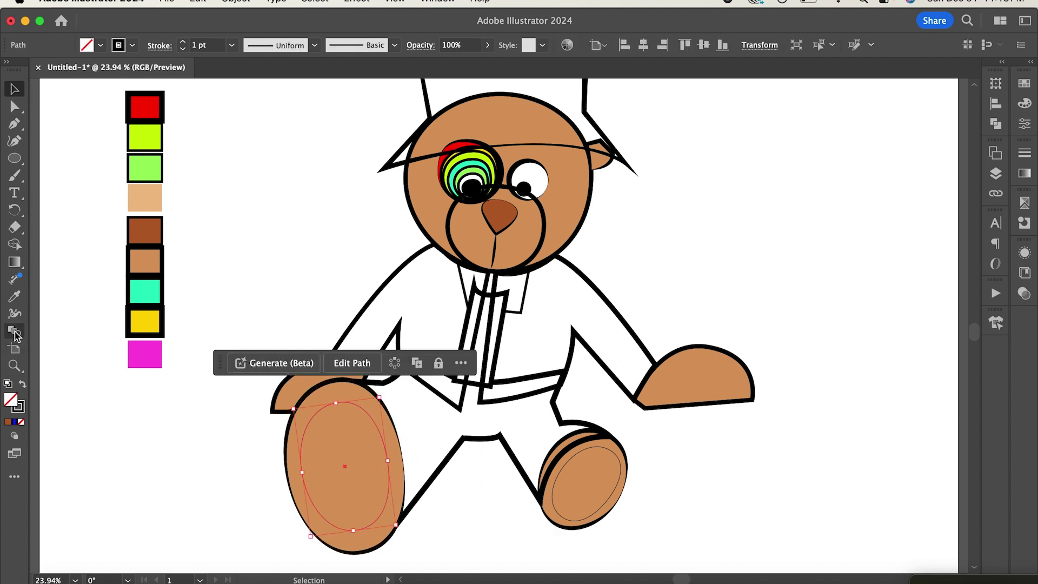
pyautogui.click(14, 297)
pyautogui.click(144, 198)
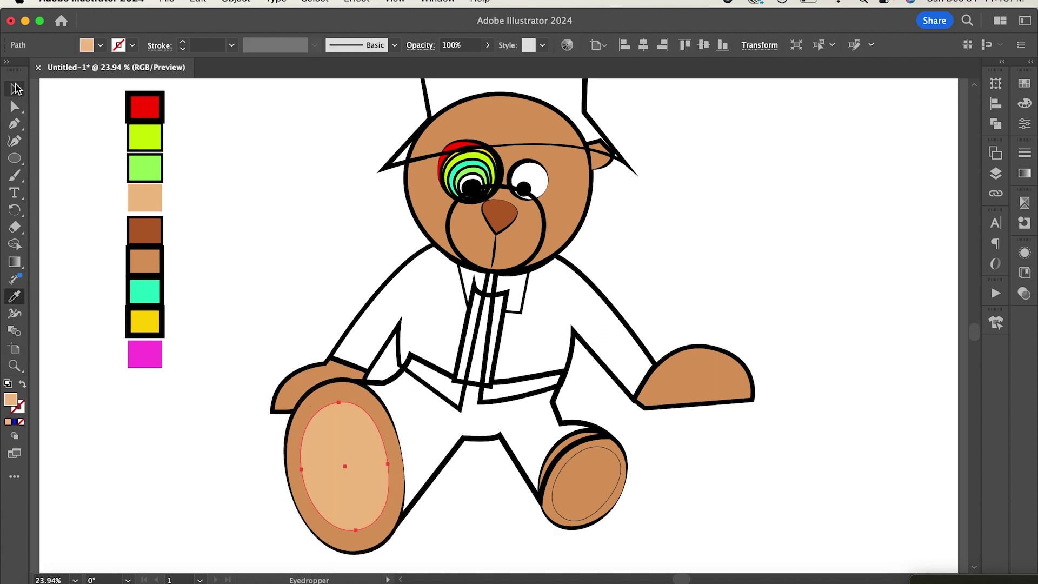
pyautogui.click(16, 89)
pyautogui.click(563, 471)
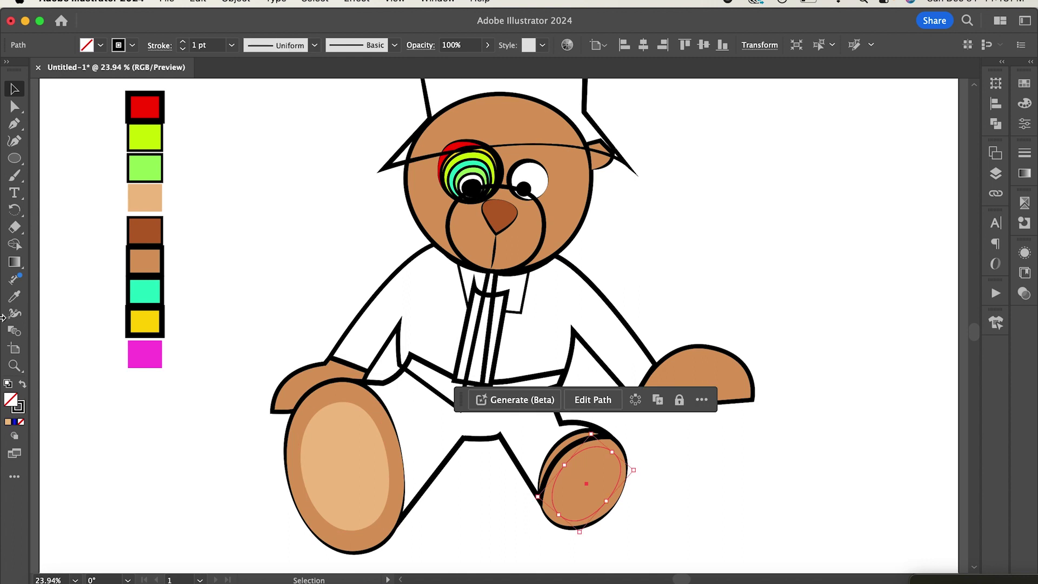
pyautogui.click(14, 297)
pyautogui.click(144, 197)
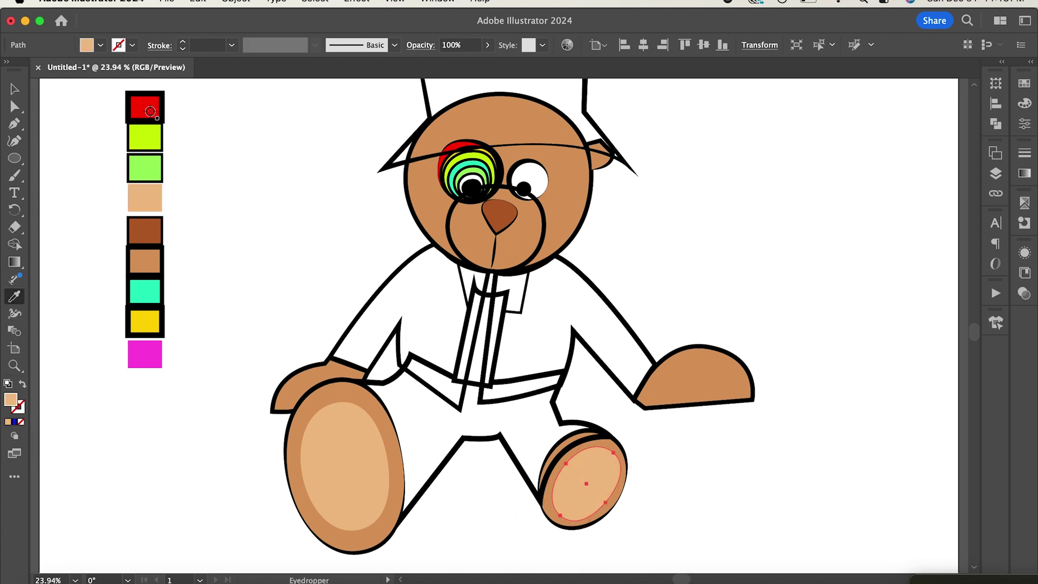
pyautogui.click(14, 85)
pyautogui.click(791, 174)
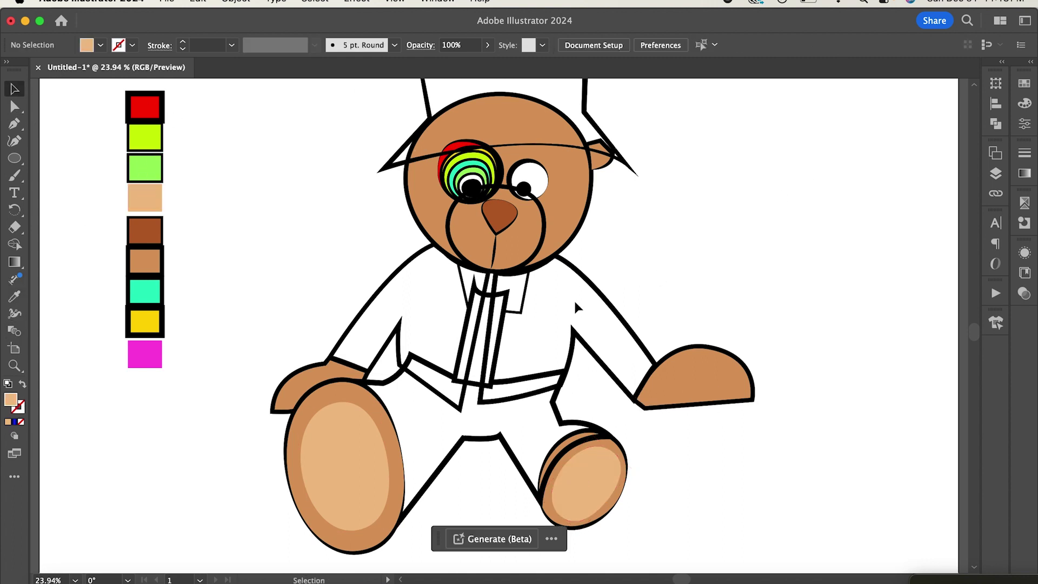
# Group the two jacket halves and fill the group with the teal swatch
pyautogui.scroll(3, 573, 299)
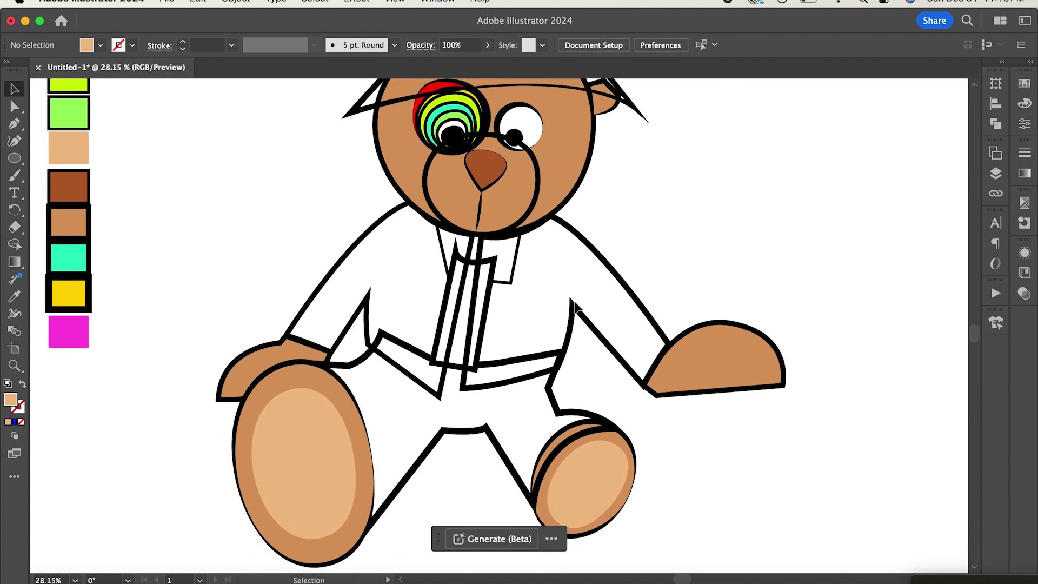
pyautogui.click(327, 280)
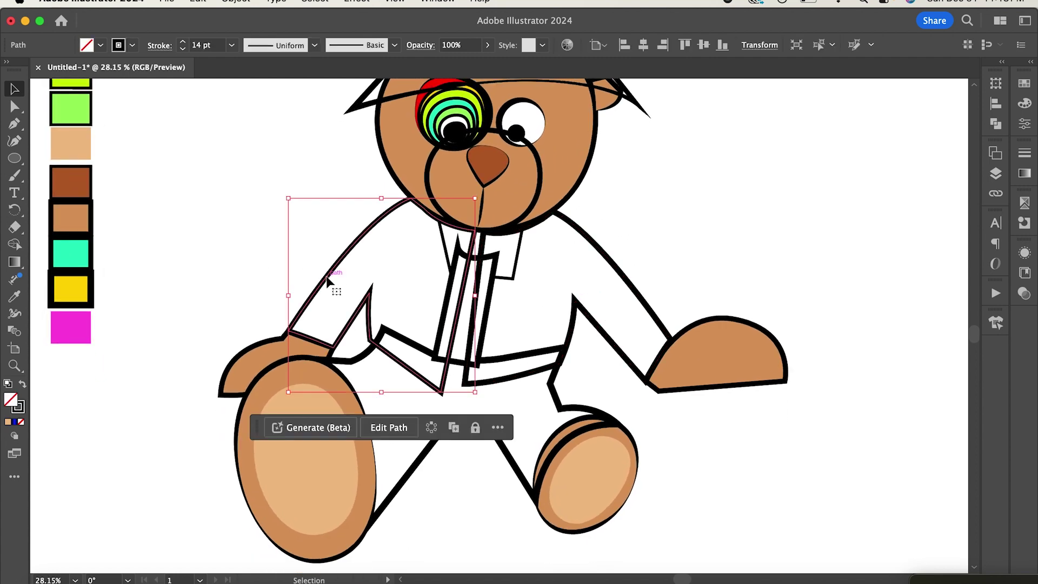
pyautogui.keyDown('shift'); pyautogui.click(641, 295); pyautogui.keyUp('shift')
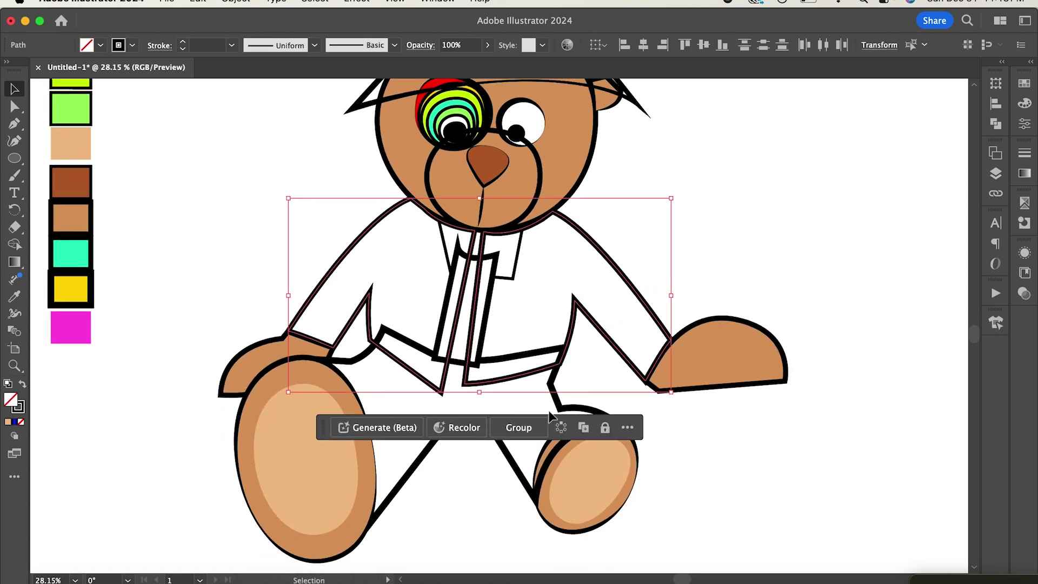
pyautogui.click(520, 427)
pyautogui.click(15, 296)
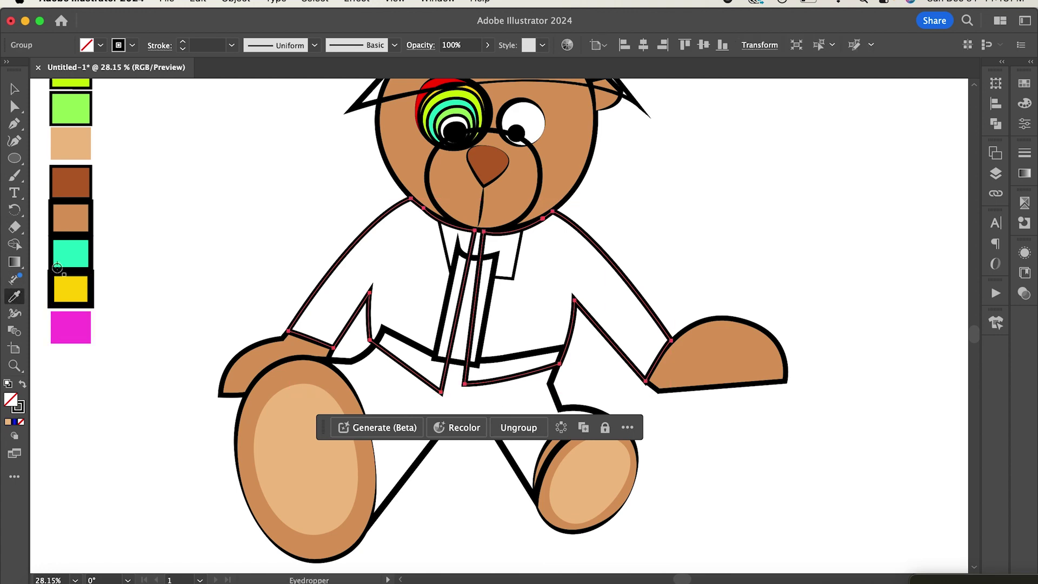
pyautogui.click(73, 251)
pyautogui.click(14, 89)
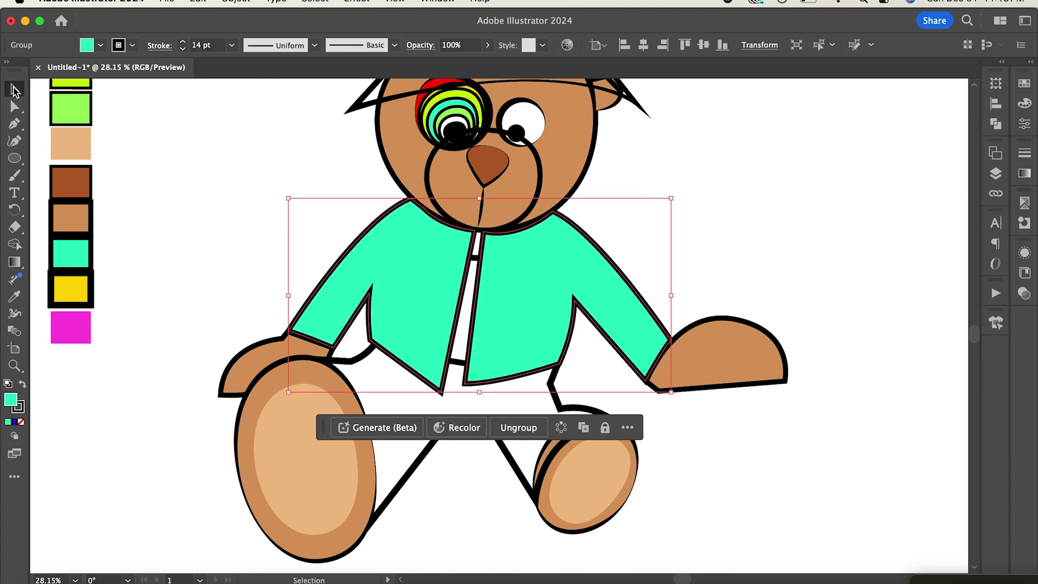
pyautogui.click(478, 248)
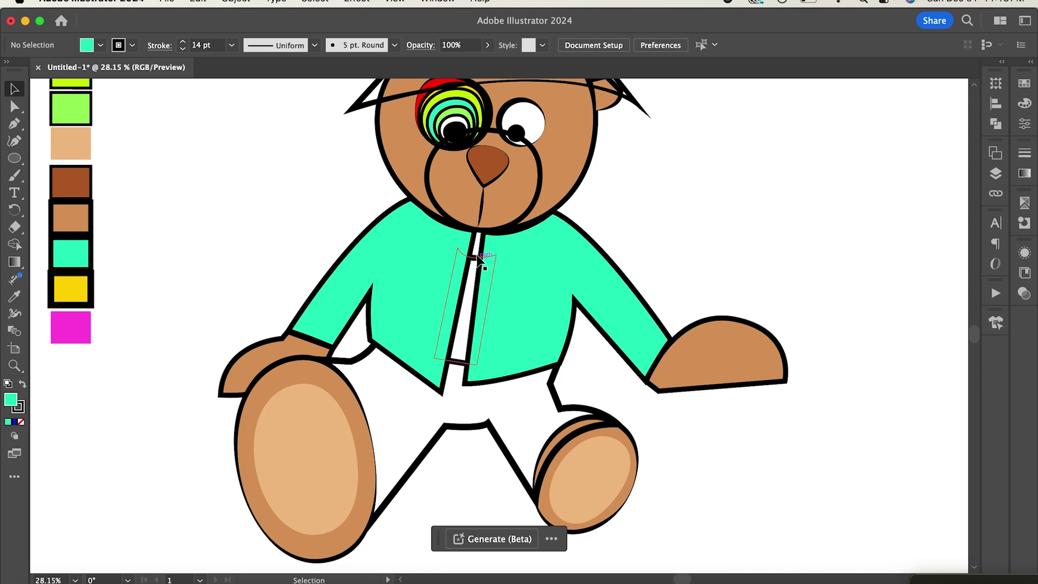
# Give the collar the tan swatch colour and refill the jacket teal
pyautogui.click(479, 259)
pyautogui.press('/')
pyautogui.click(452, 253)
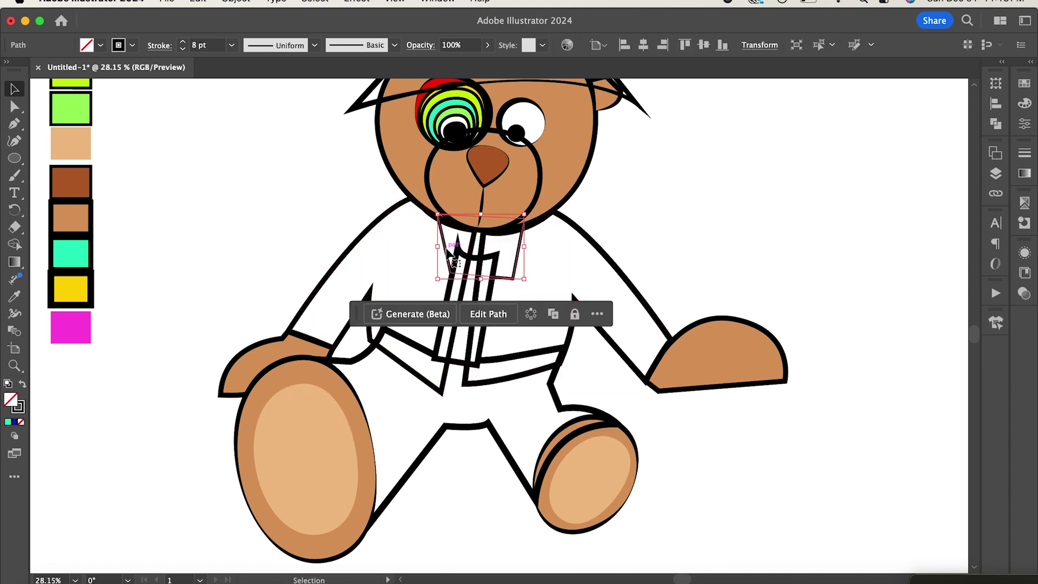
pyautogui.click(15, 296)
pyautogui.click(71, 218)
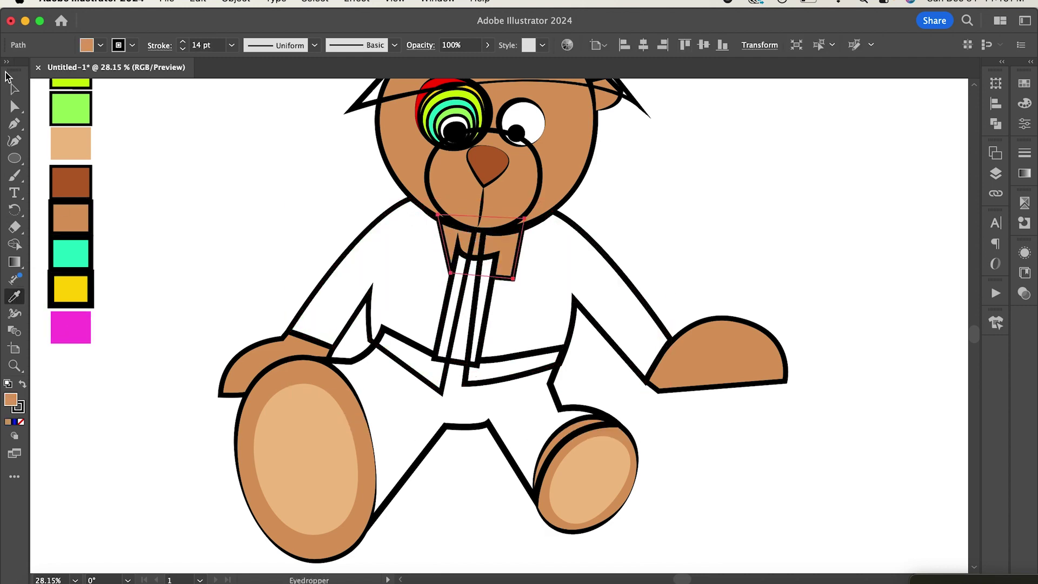
pyautogui.click(15, 90)
pyautogui.click(340, 262)
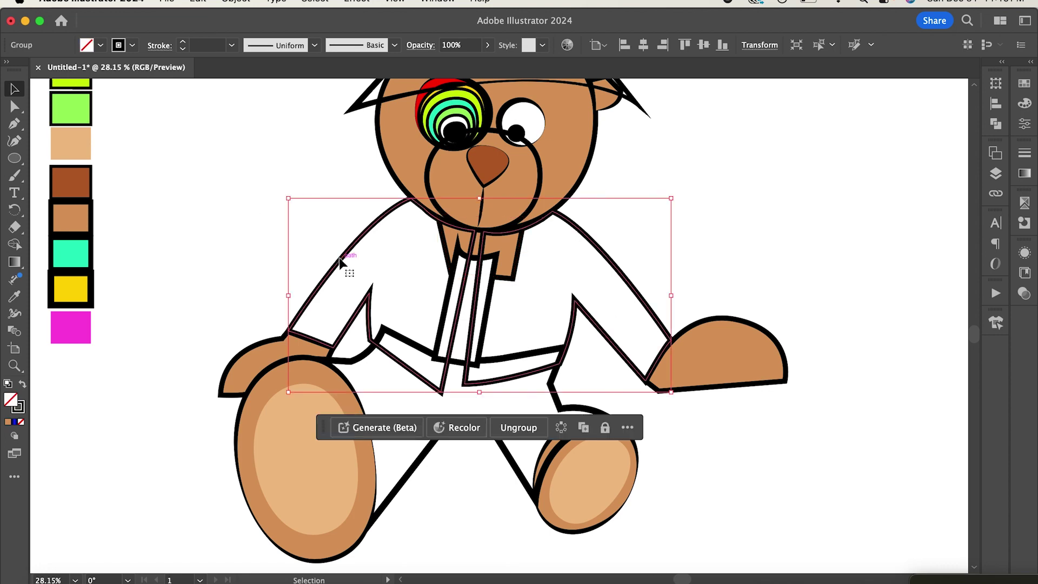
pyautogui.click(15, 296)
pyautogui.click(71, 244)
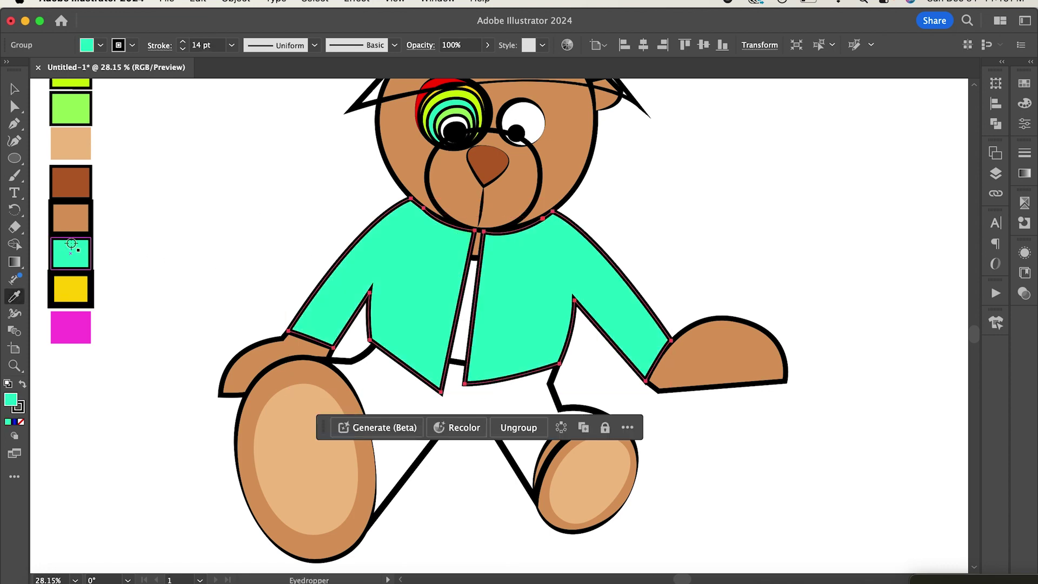
pyautogui.click(14, 89)
# Fill the pants with the yellow swatch colour
pyautogui.click(427, 316)
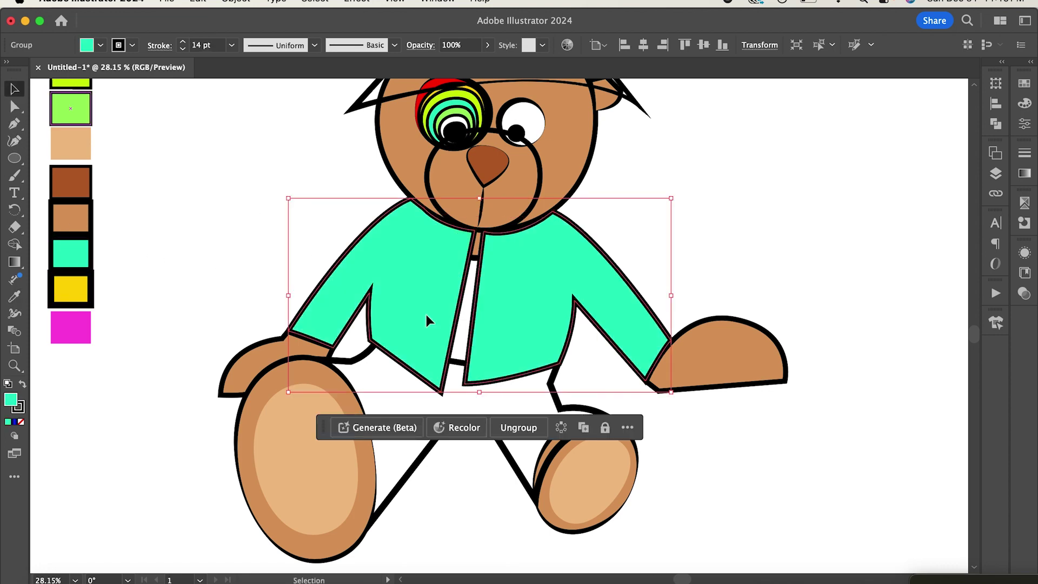
pyautogui.click(354, 360)
pyautogui.click(15, 296)
pyautogui.click(71, 289)
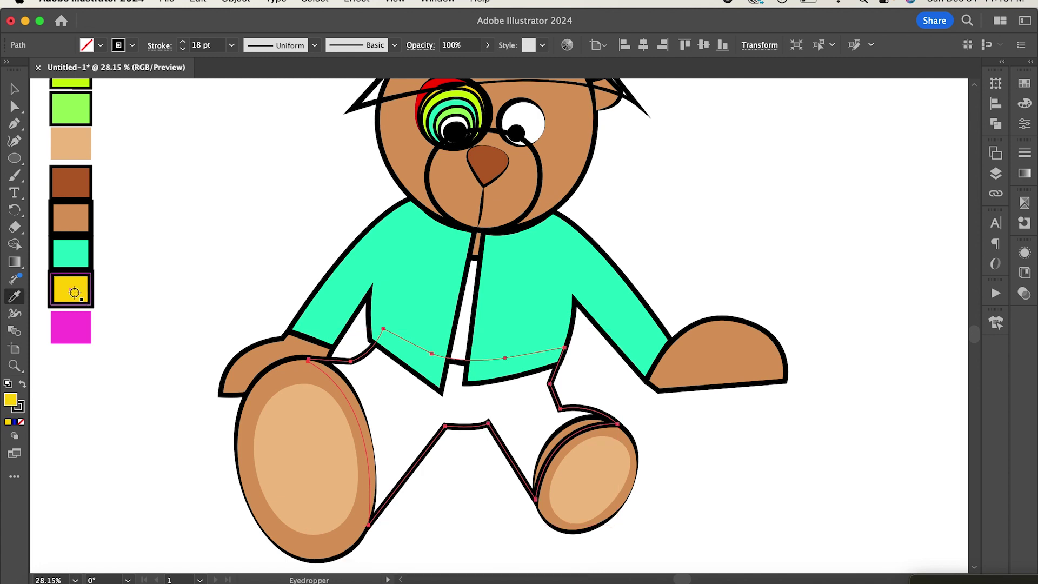
pyautogui.scroll(1, 408, 263)
pyautogui.scroll(3, 408, 264)
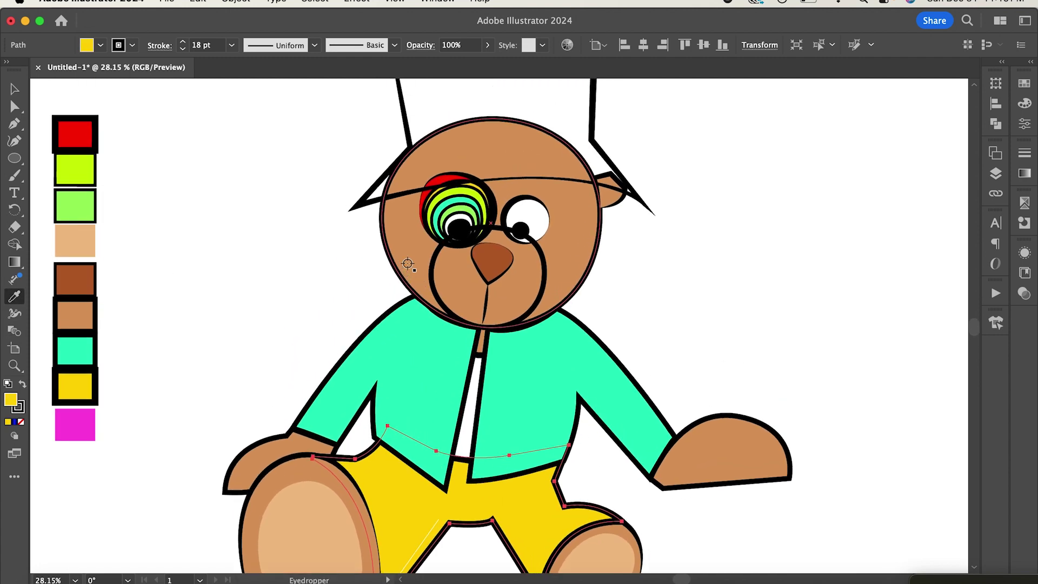
pyautogui.scroll(2, 408, 264)
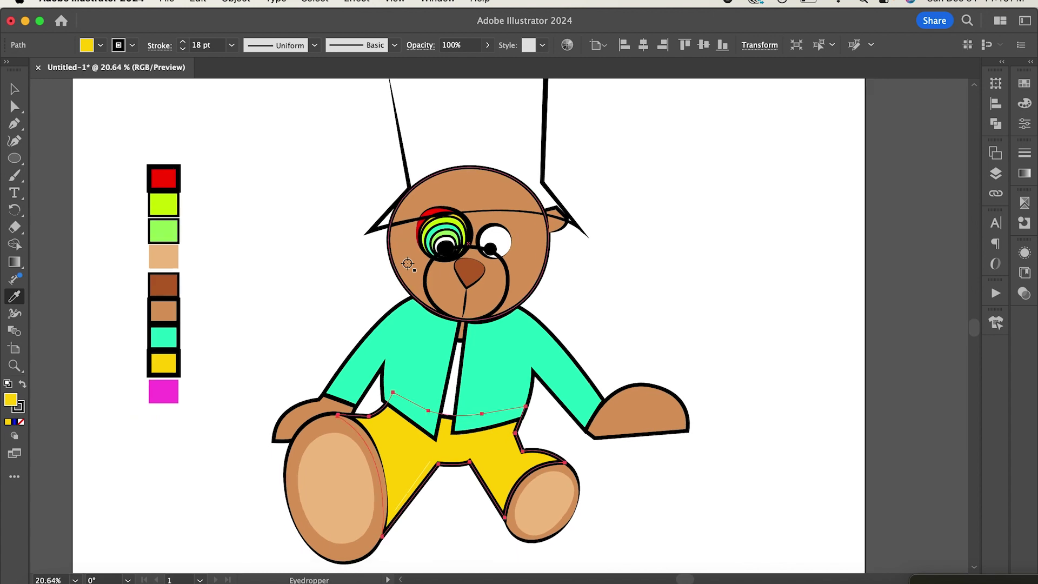
pyautogui.scroll(1, 508, 192)
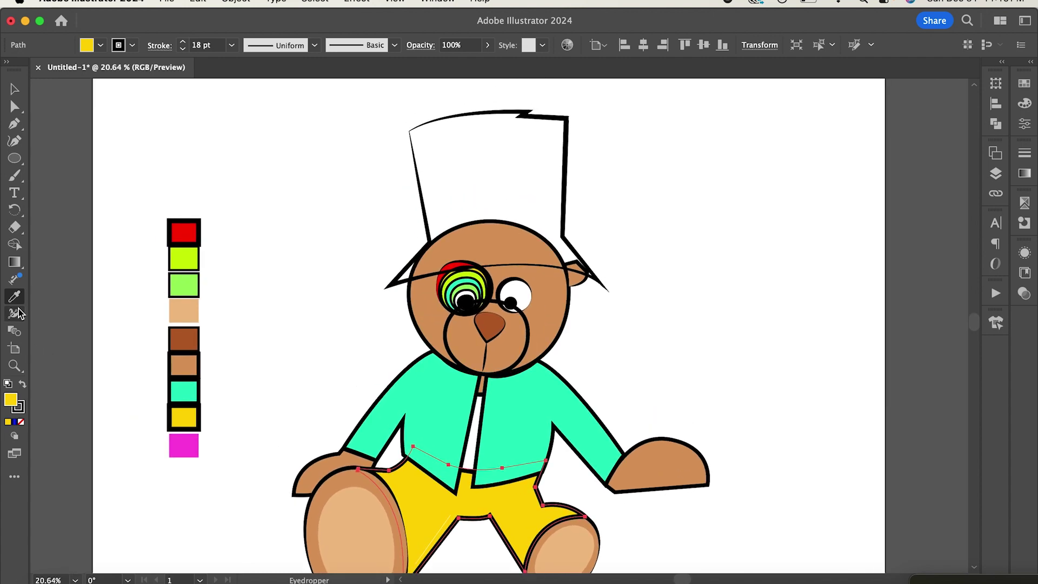
# Use the Eyedropper to fill the top hat from the yellow swatch
pyautogui.click(15, 89)
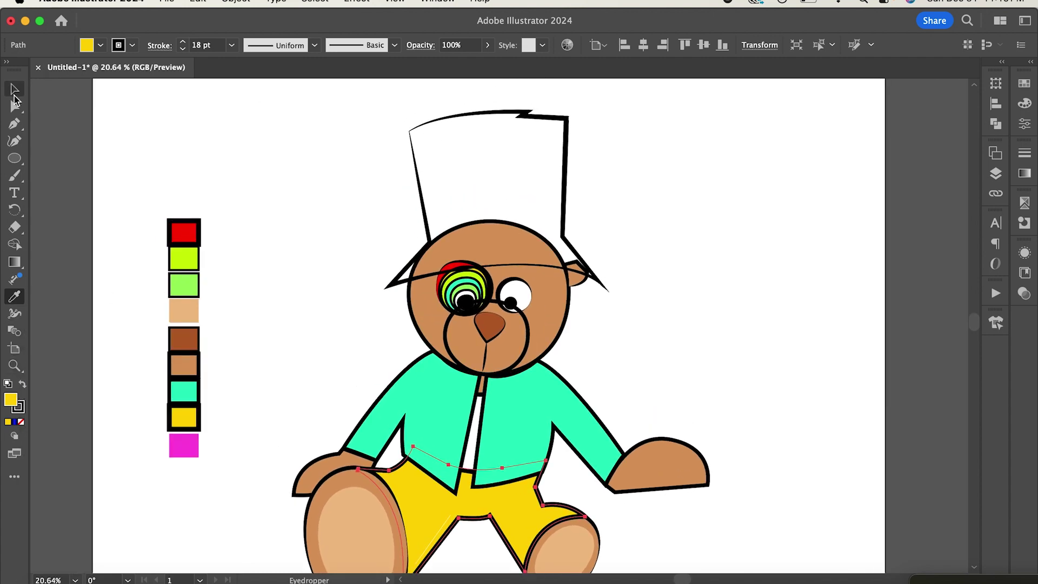
pyautogui.click(493, 113)
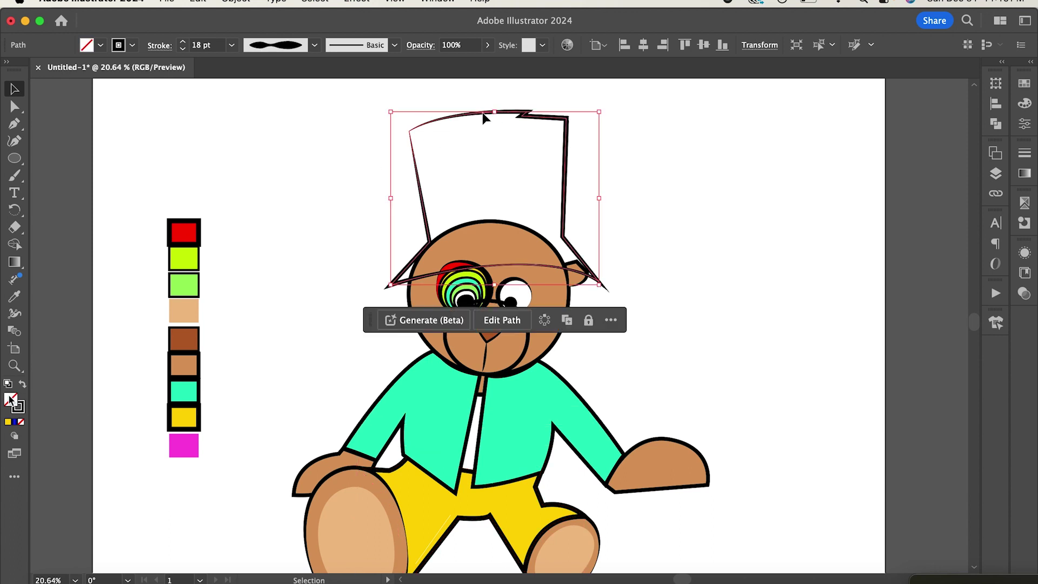
pyautogui.press('i')
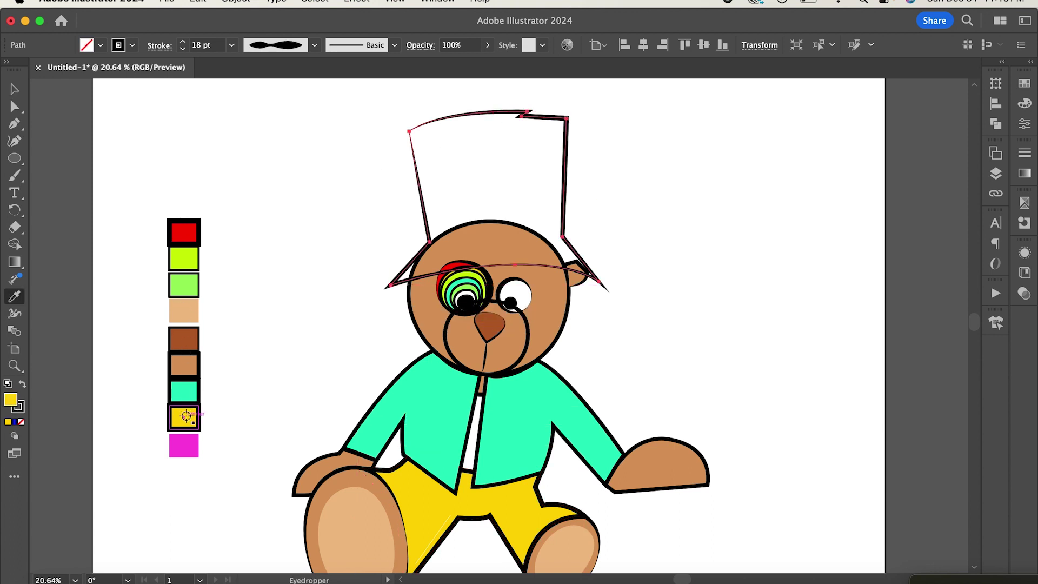
pyautogui.click(186, 415)
pyautogui.click(14, 89)
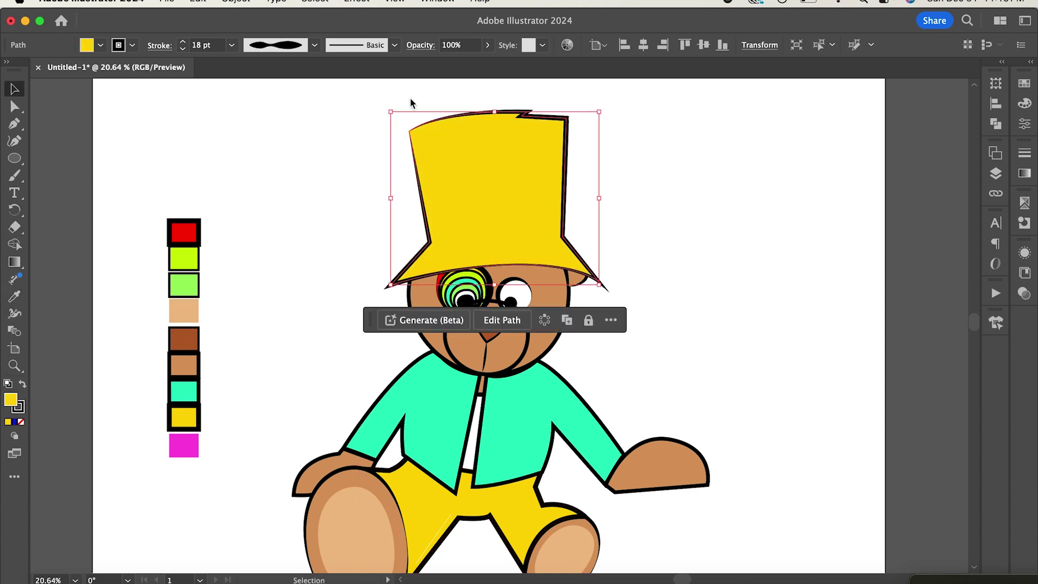
pyautogui.click(692, 359)
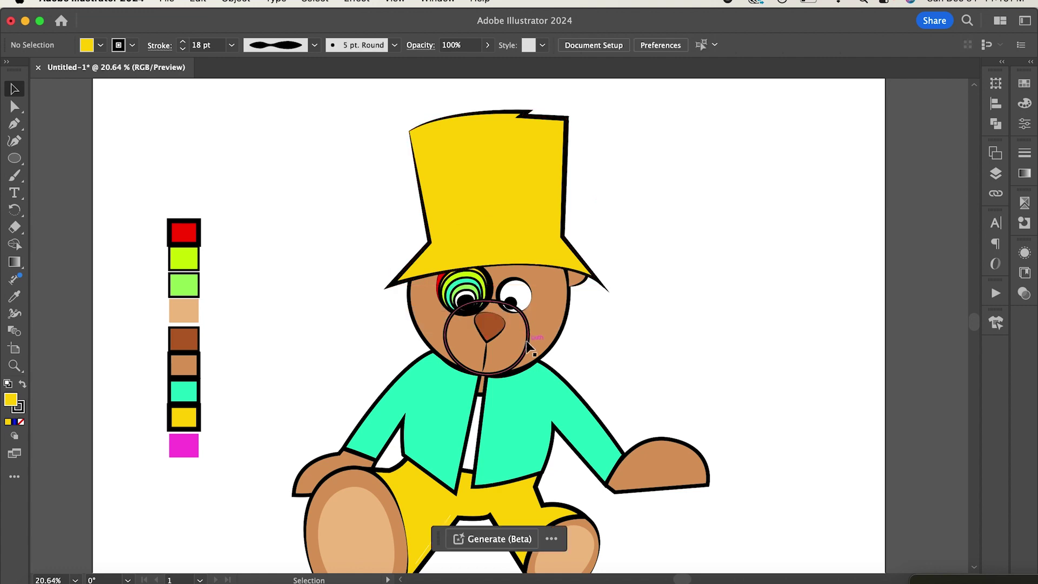
pyautogui.scroll(2, 527, 340)
pyautogui.scroll(2, 492, 314)
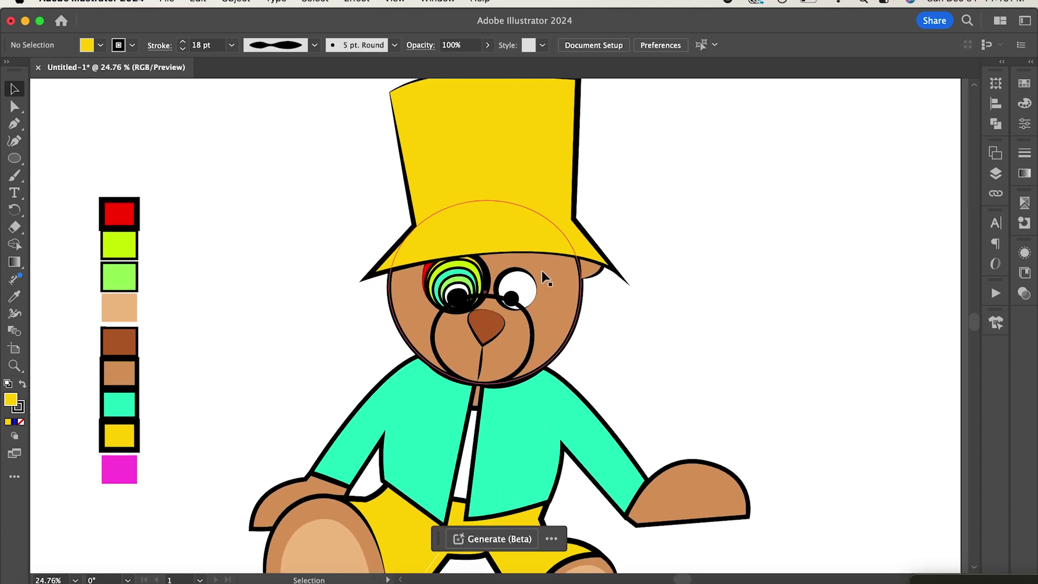
pyautogui.scroll(5, 542, 272)
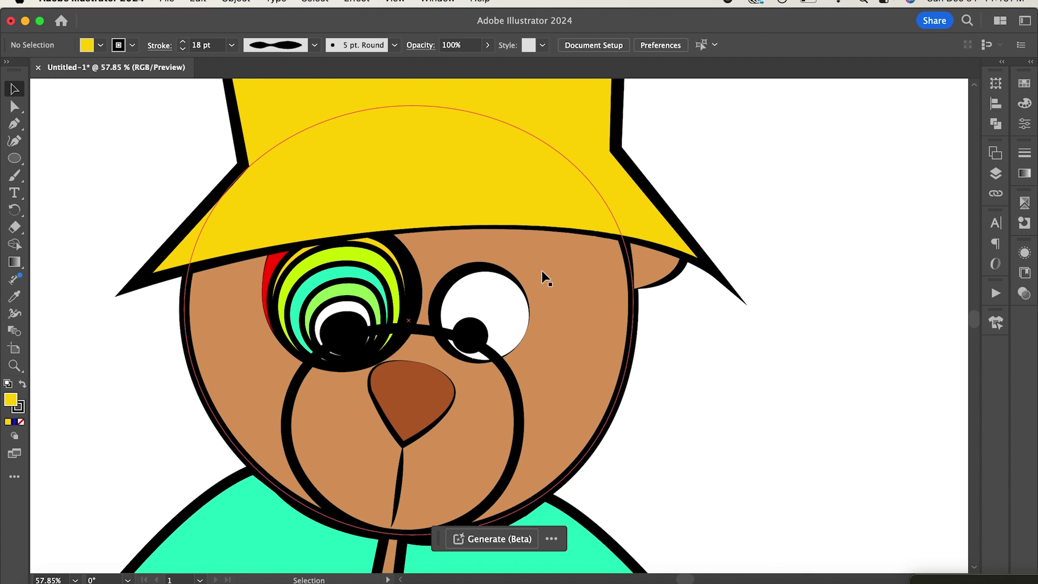
pyautogui.hscroll(-5, 542, 270)
pyautogui.scroll(-2, 542, 270)
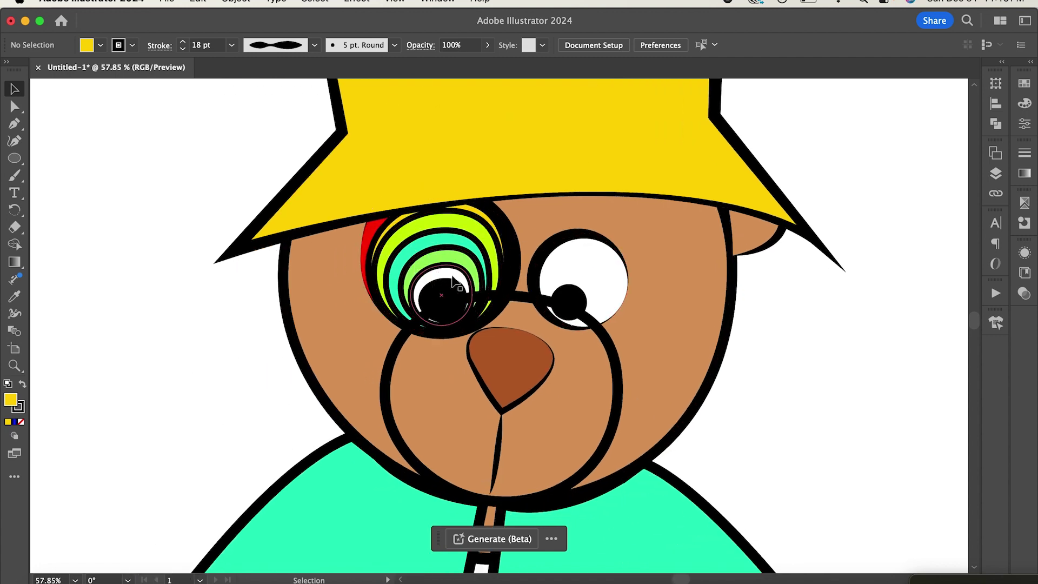
pyautogui.scroll(-2, 452, 285)
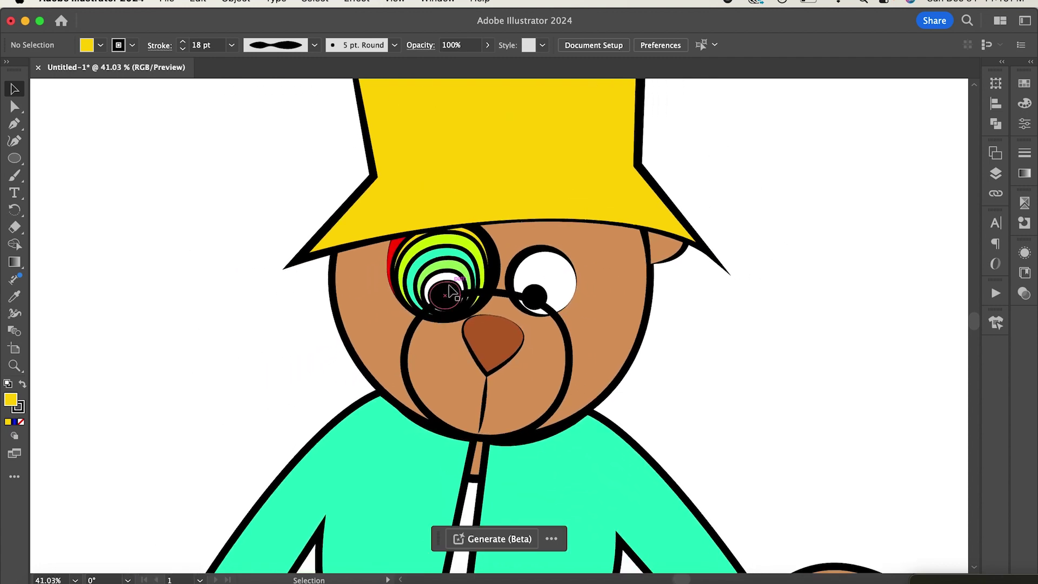
pyautogui.scroll(-3, 449, 291)
pyautogui.scroll(-1, 518, 290)
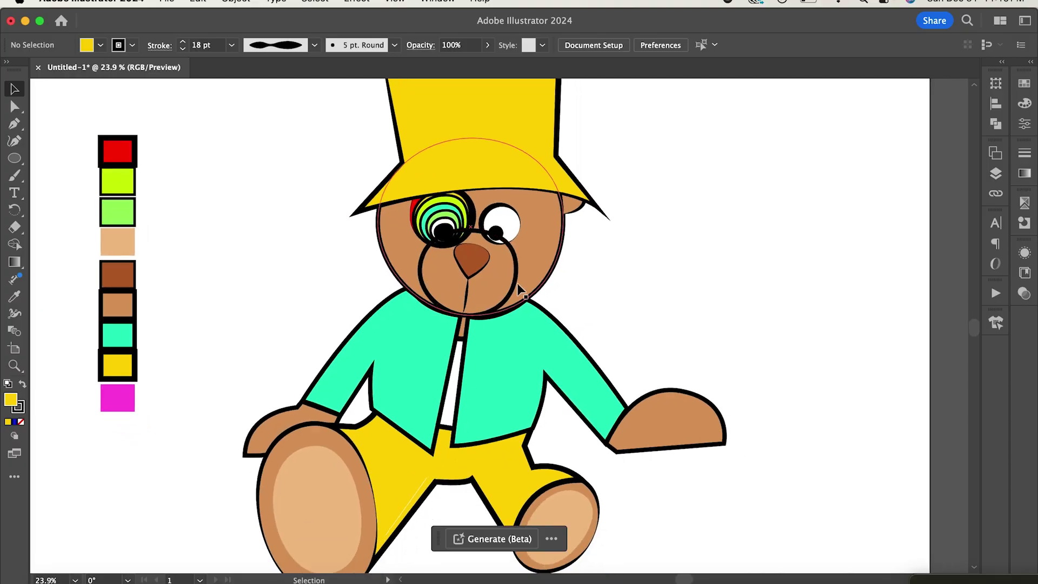
# Fill the muzzle circle with the light tan swatch colour
pyautogui.click(518, 291)
pyautogui.click(511, 284)
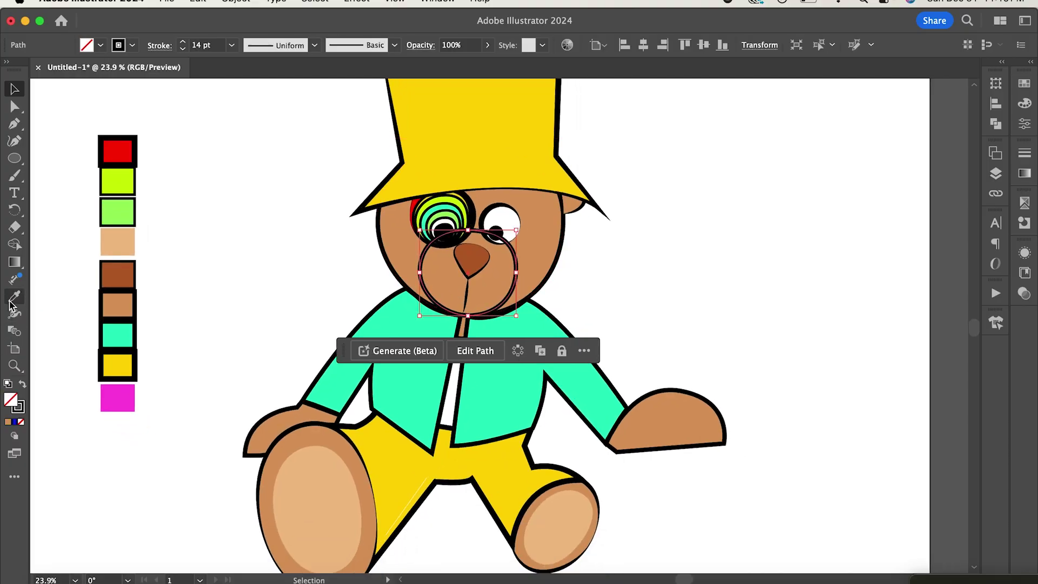
pyautogui.click(11, 297)
pyautogui.click(115, 242)
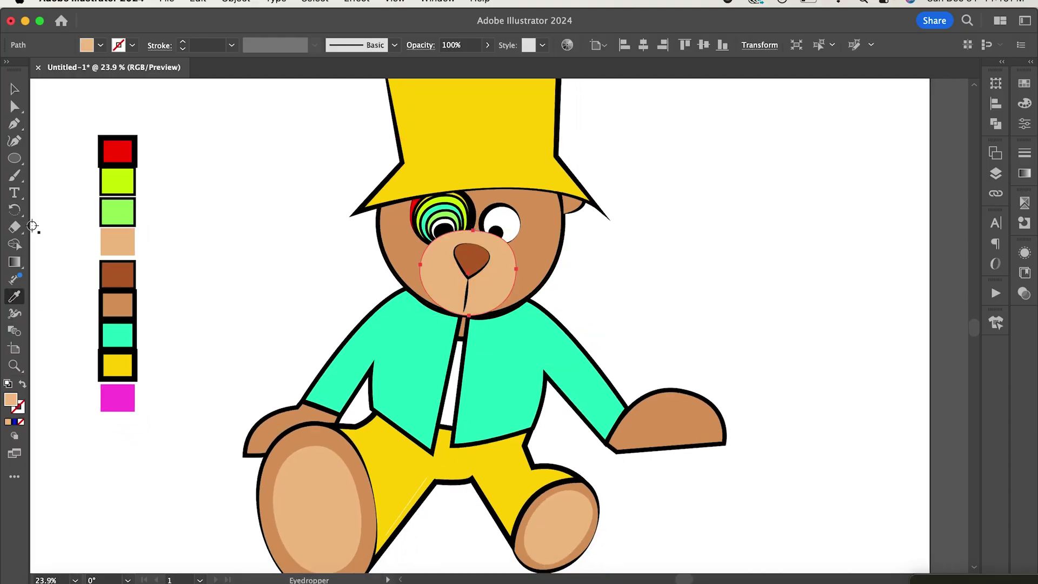
pyautogui.click(111, 305)
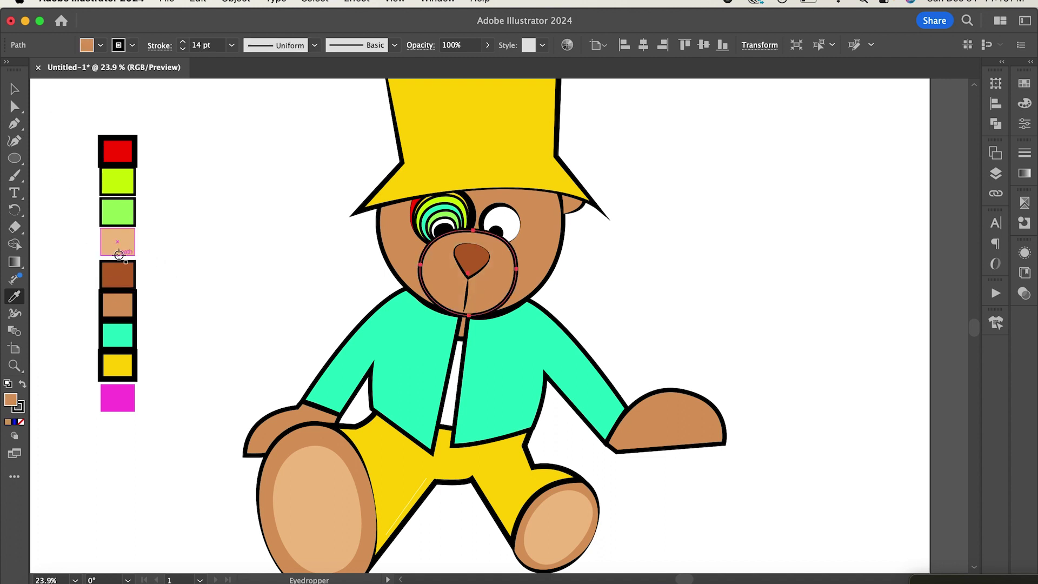
pyautogui.click(118, 254)
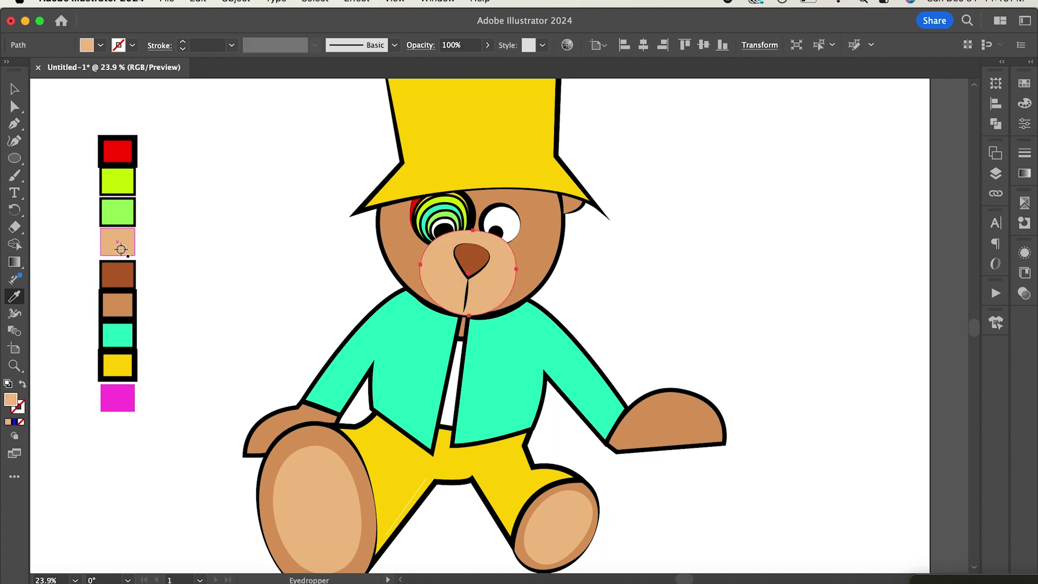
pyautogui.click(15, 89)
# Give the muzzle a black stroke with a 12 pt weight
pyautogui.click(16, 405)
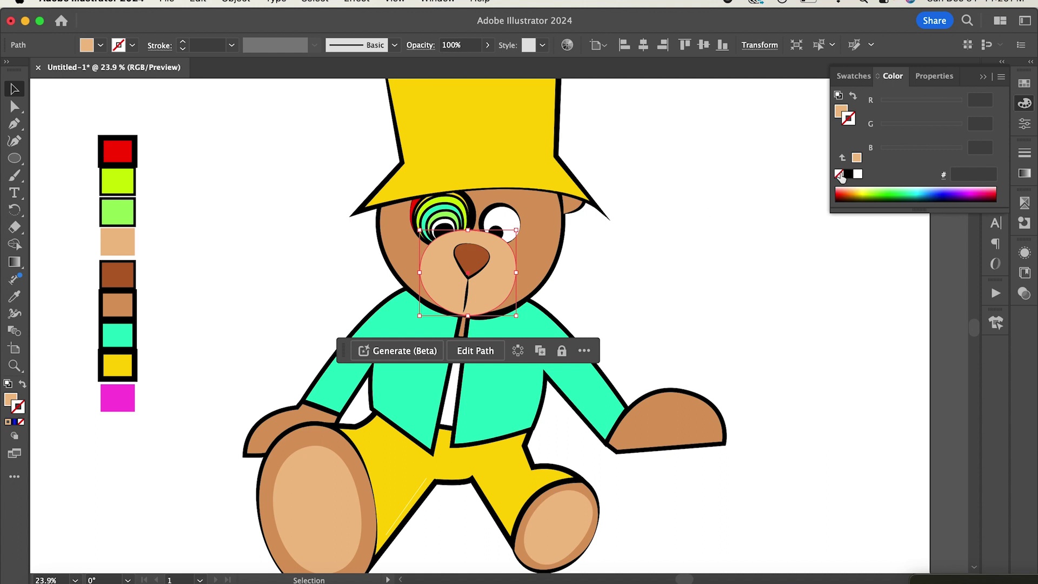
pyautogui.click(849, 175)
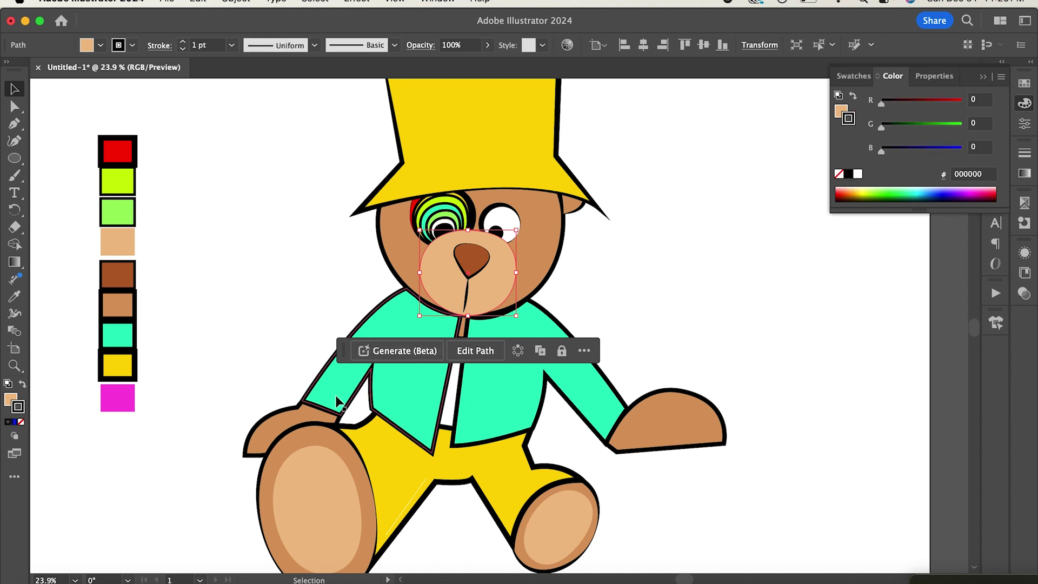
pyautogui.click(231, 46)
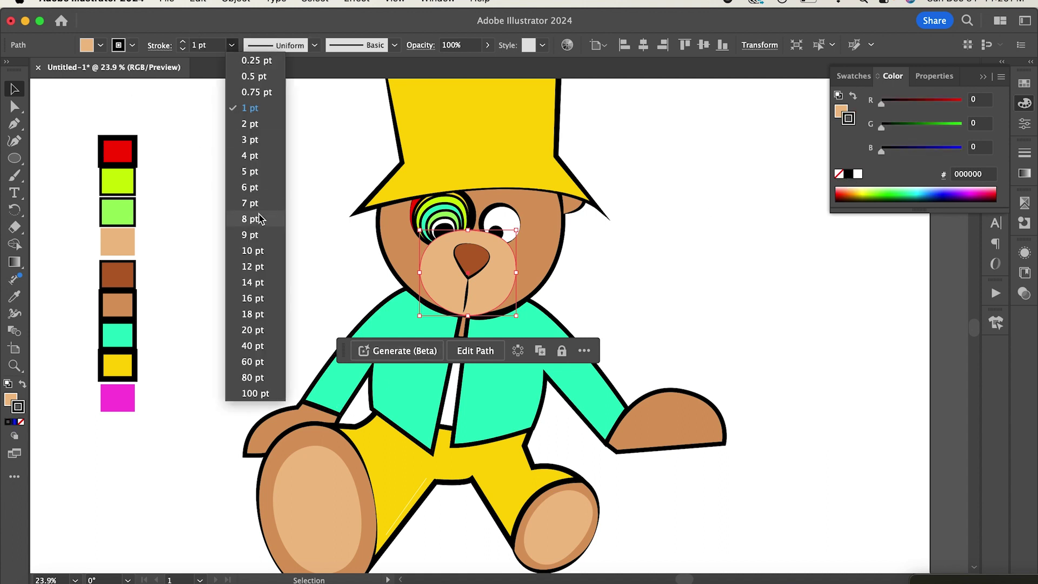
pyautogui.click(260, 219)
pyautogui.click(231, 46)
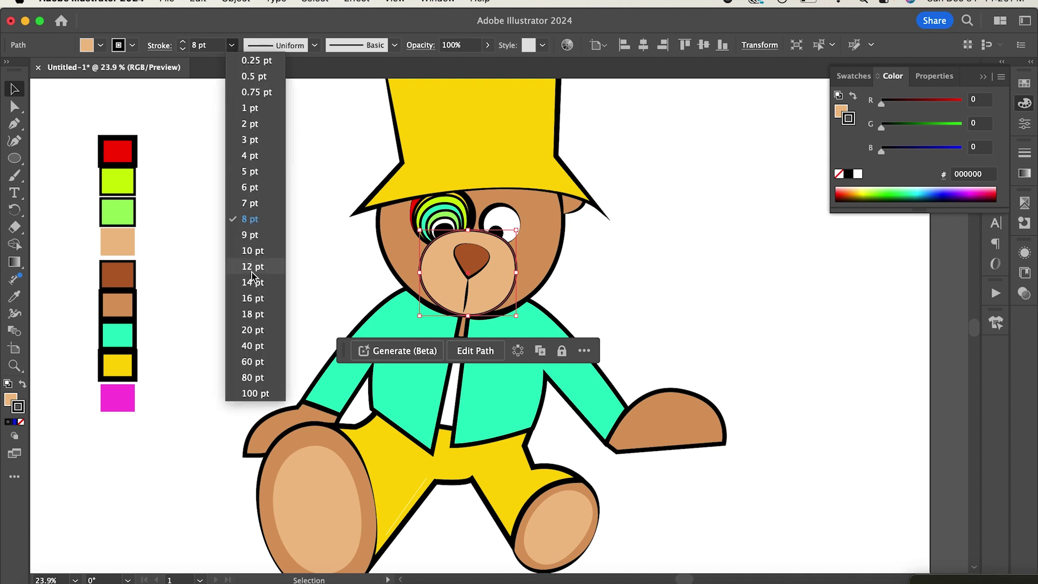
pyautogui.click(253, 266)
pyautogui.click(88, 111)
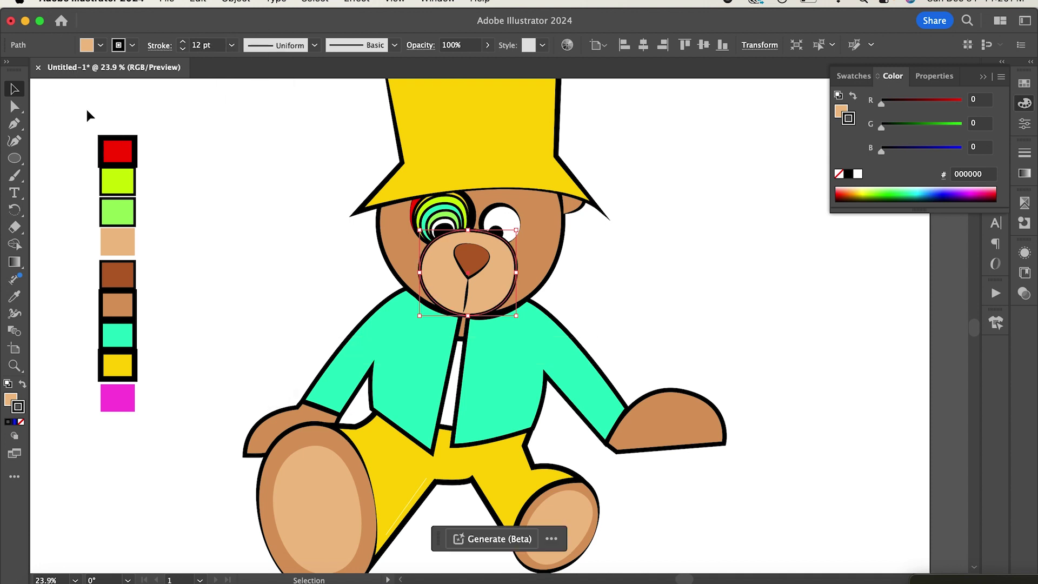
# Zoom out and make the BACKGRO... layer visible to show the stripes and shadow
pyautogui.click(982, 78)
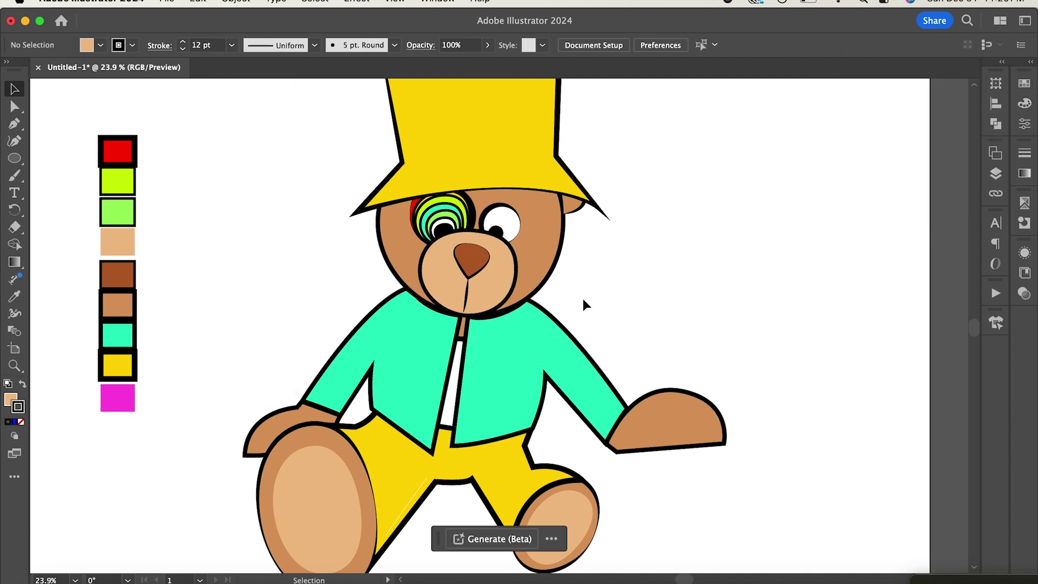
pyautogui.scroll(-3, 582, 296)
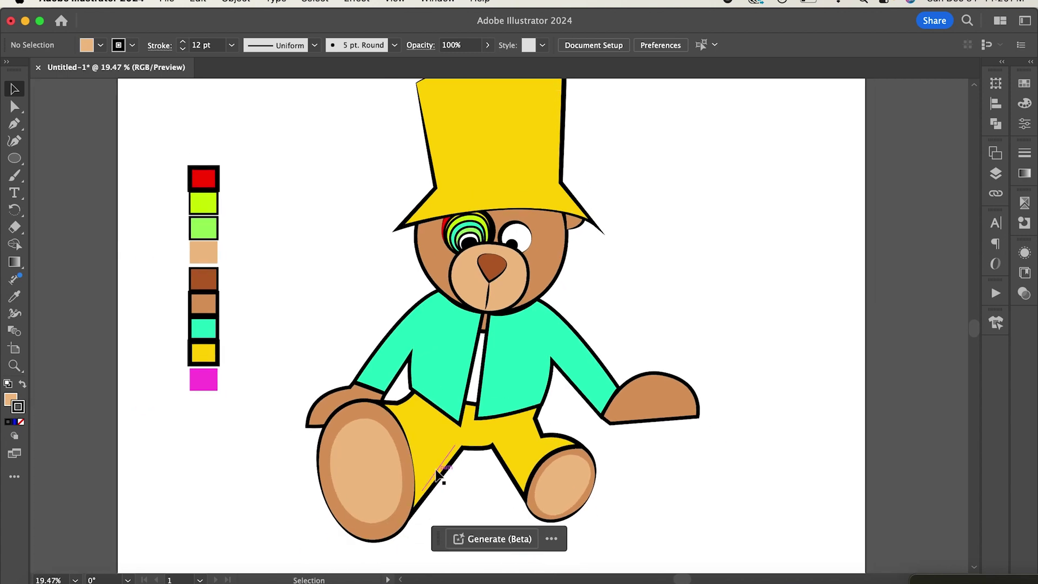
pyautogui.click(438, 473)
pyautogui.press('super+shift+a')
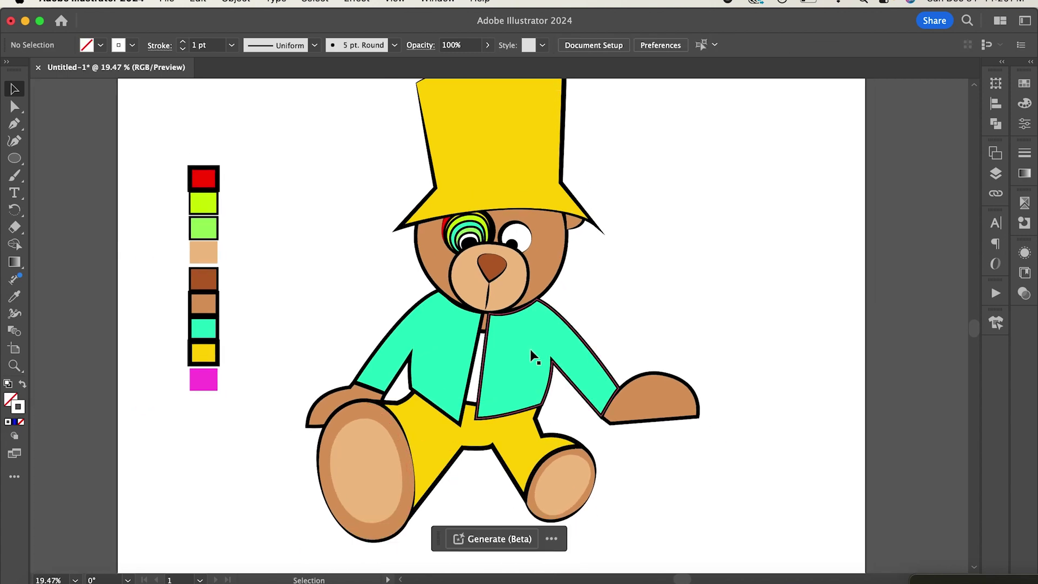
pyautogui.scroll(-3, 533, 355)
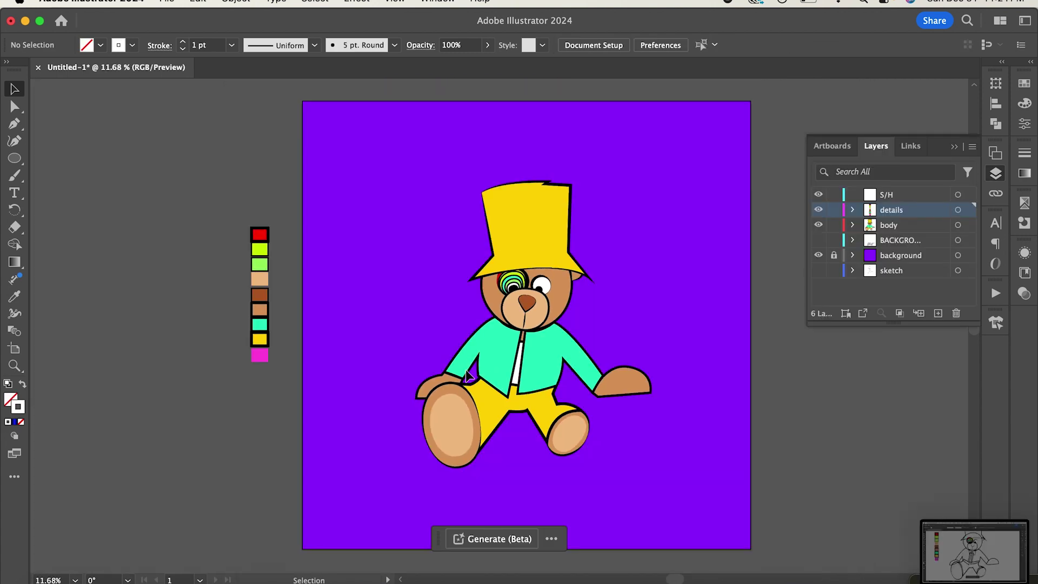
pyautogui.scroll(3, 467, 374)
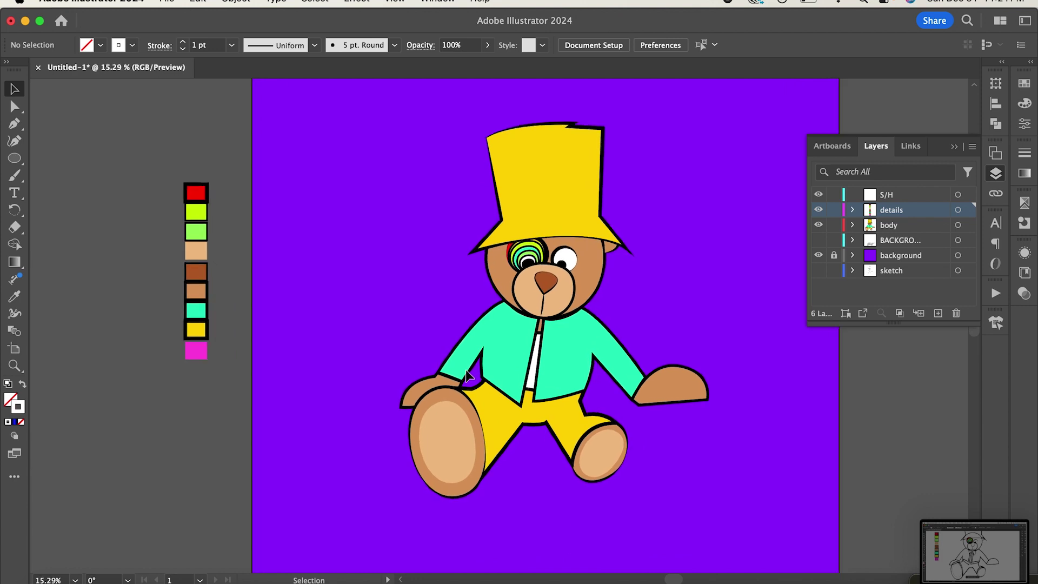
pyautogui.scroll(-1, 562, 265)
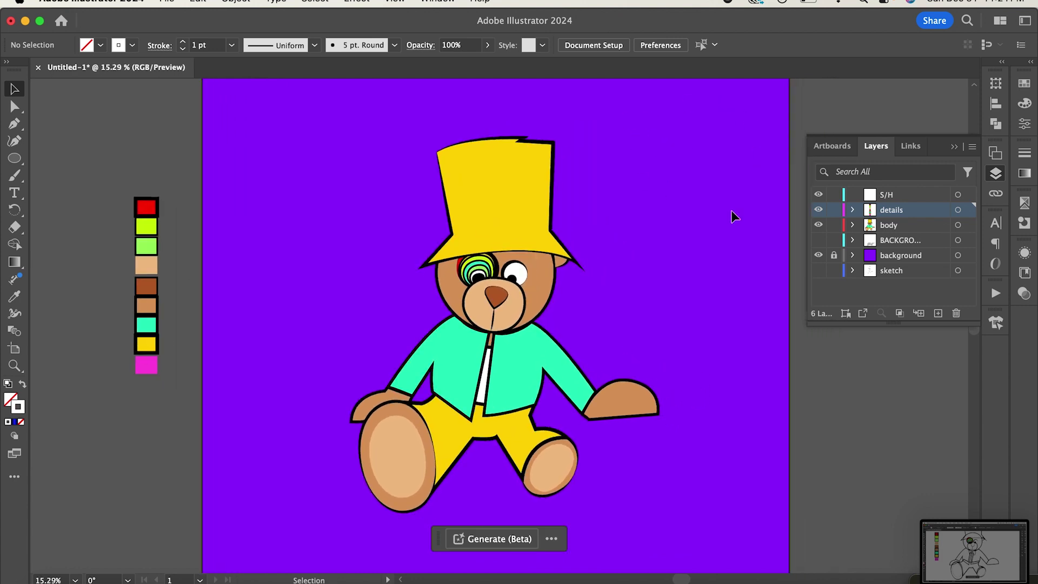
pyautogui.click(820, 241)
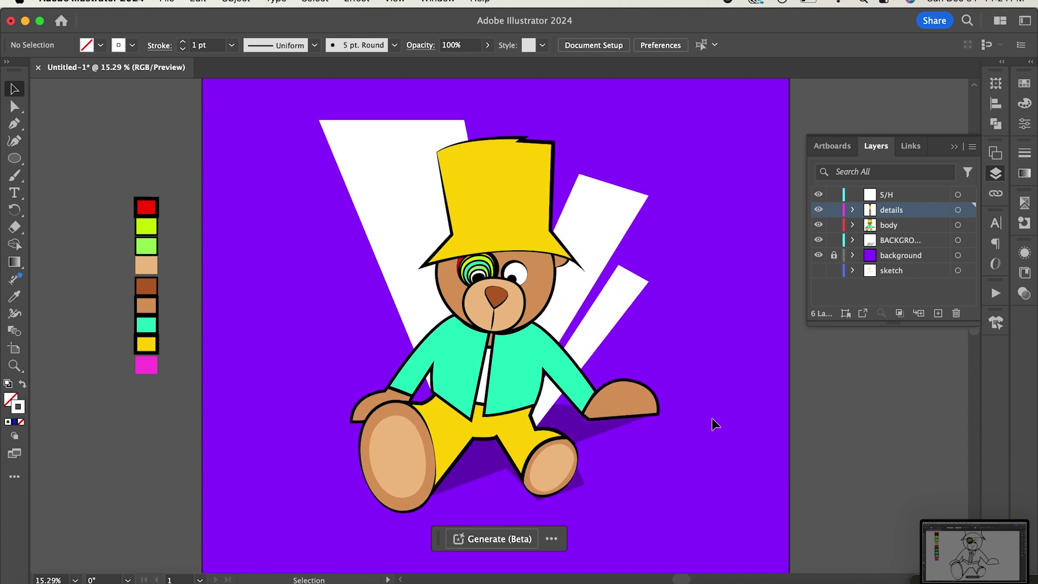
# Colour the large background stripe with the pink swatch
pyautogui.click(405, 226)
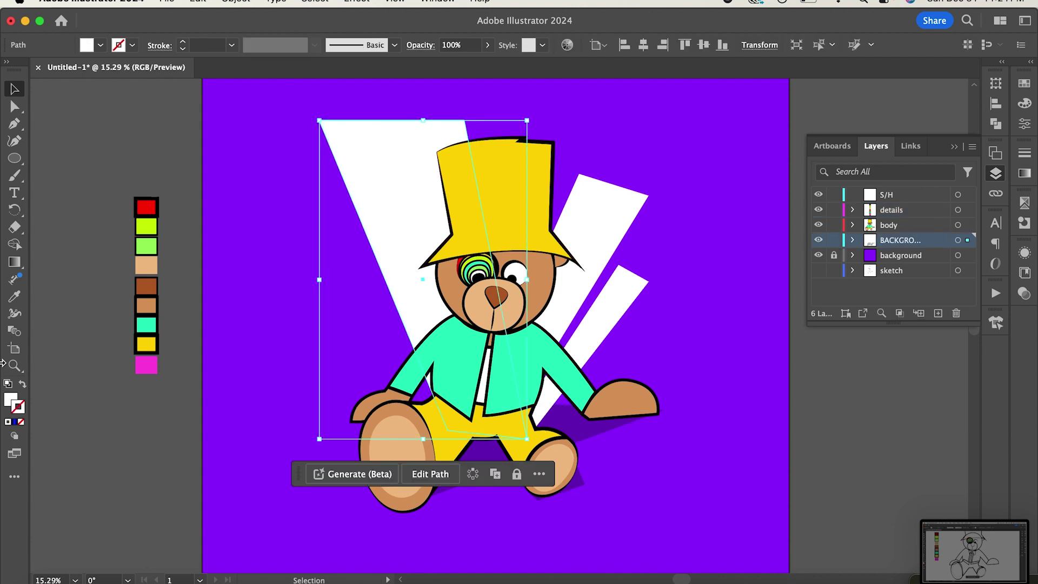
pyautogui.click(15, 296)
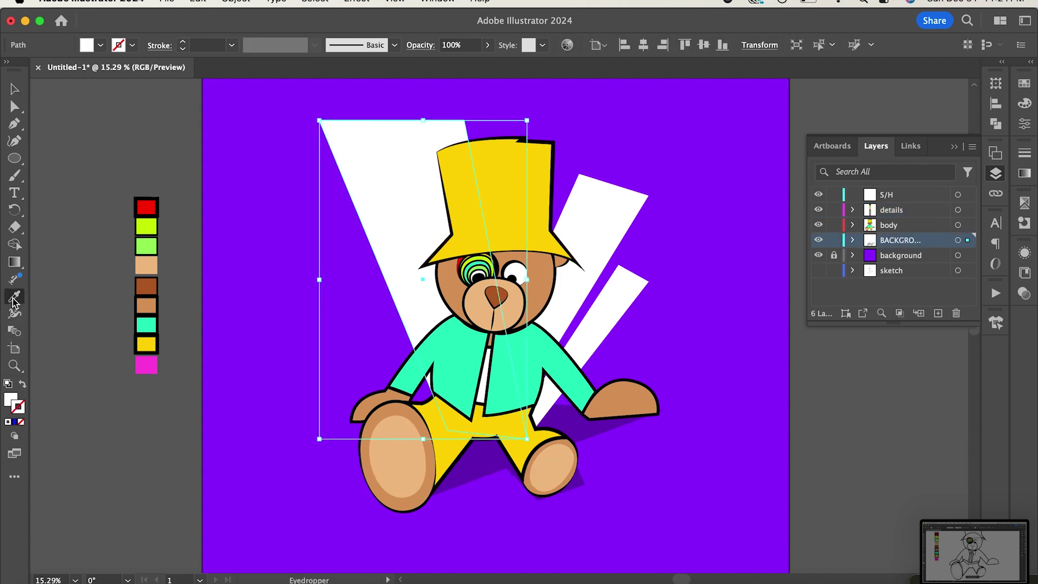
pyautogui.click(139, 359)
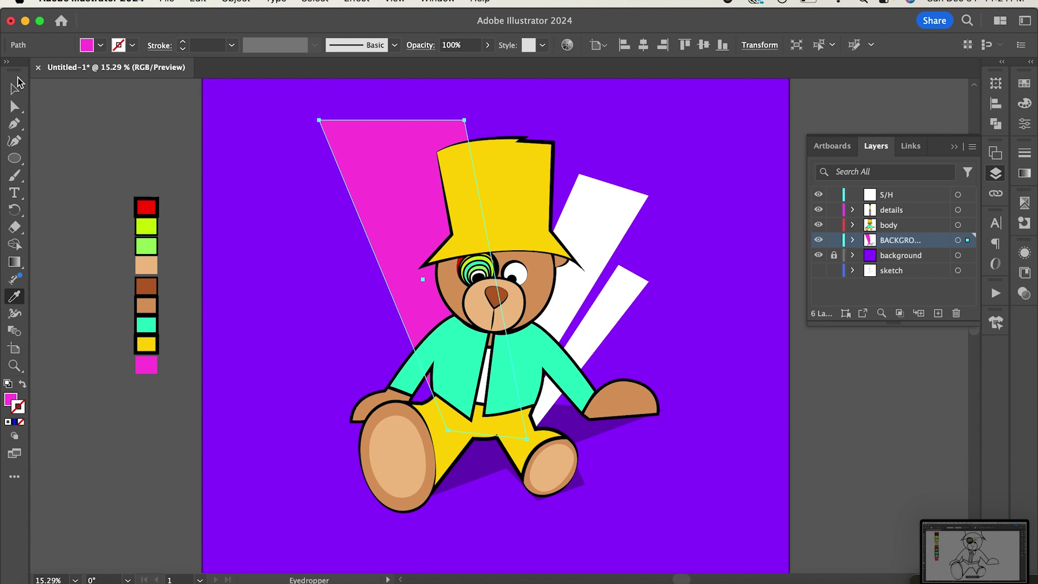
pyautogui.click(17, 89)
# Colour the thin stripe with the lime swatch, then select the shadow shape
pyautogui.click(613, 320)
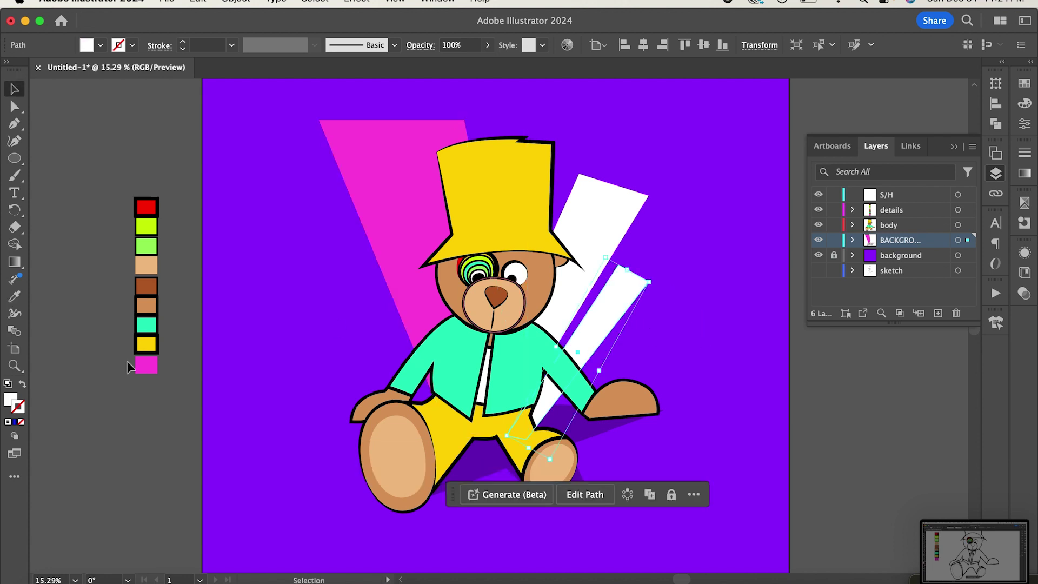
pyautogui.click(14, 296)
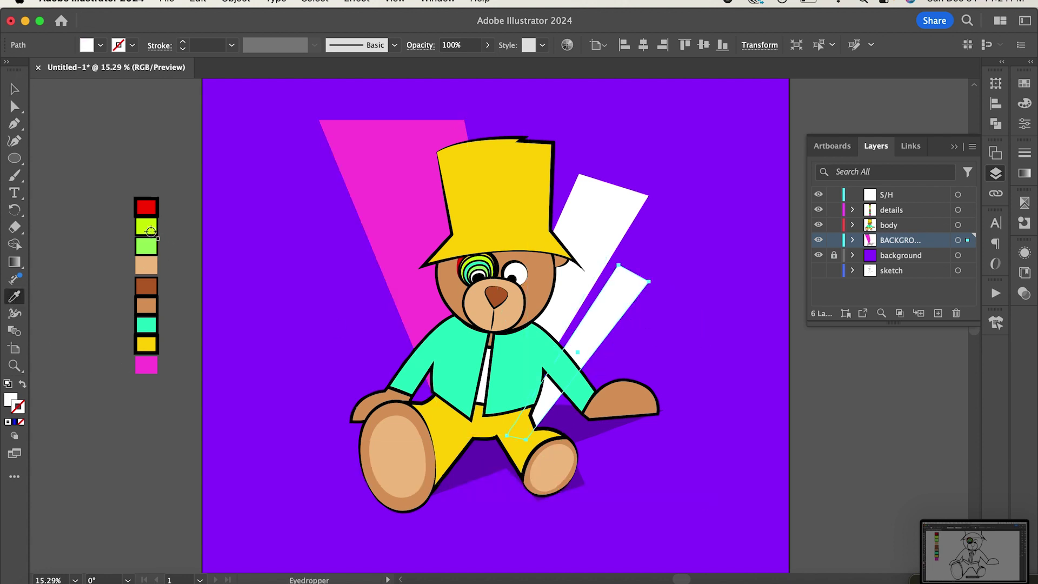
pyautogui.click(151, 231)
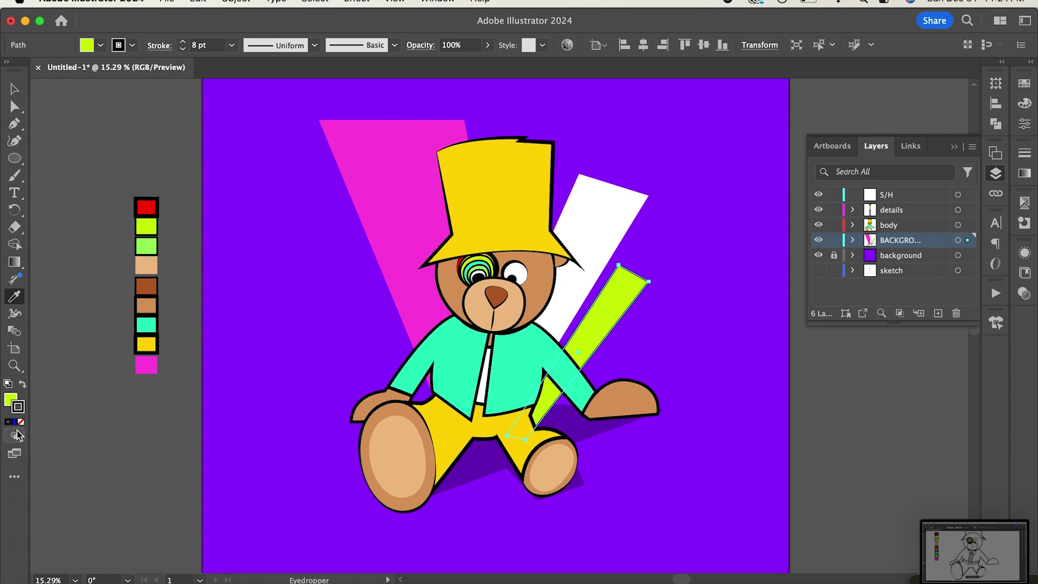
pyautogui.click(15, 89)
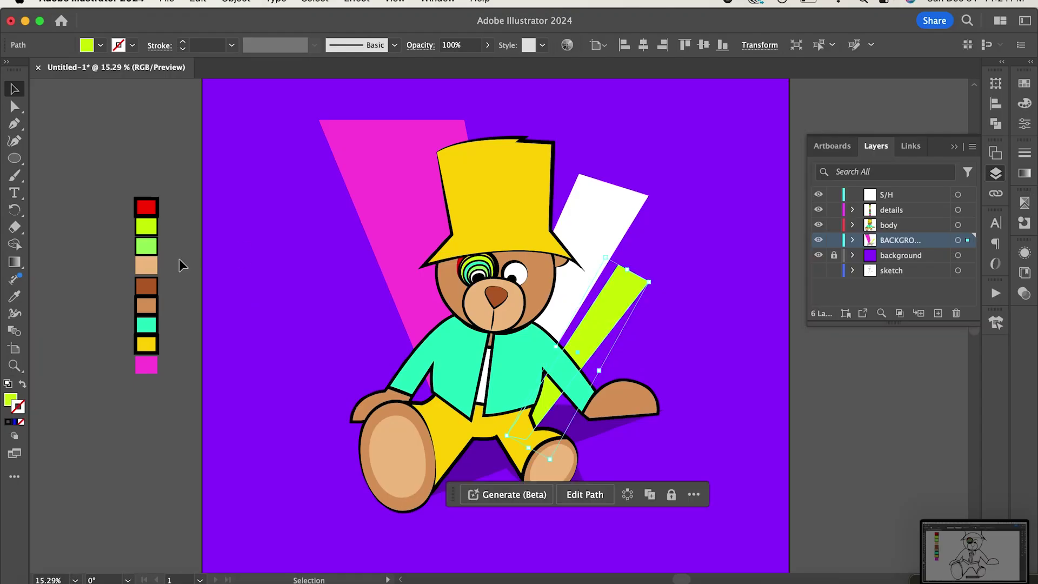
pyautogui.click(180, 258)
pyautogui.click(492, 458)
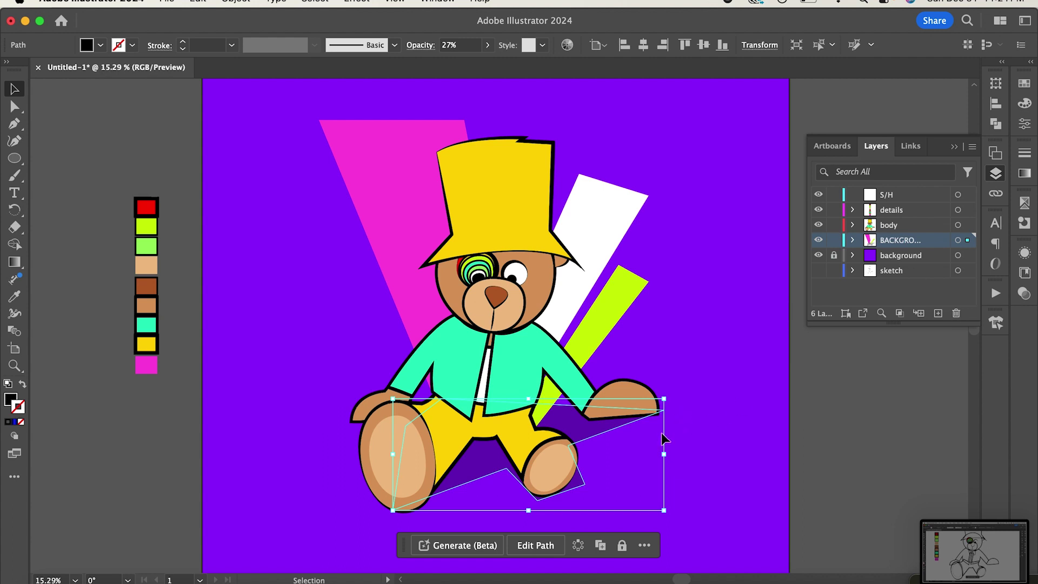
# Close the Layers panel and zoom to frame the whole artboard
pyautogui.scroll(3, 557, 308)
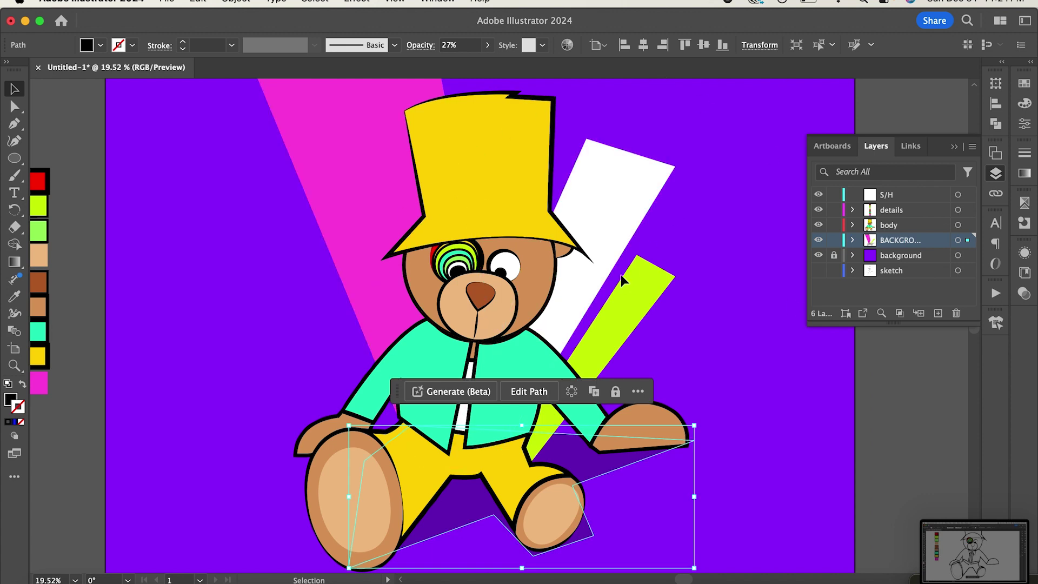
pyautogui.scroll(1, 621, 275)
pyautogui.click(954, 147)
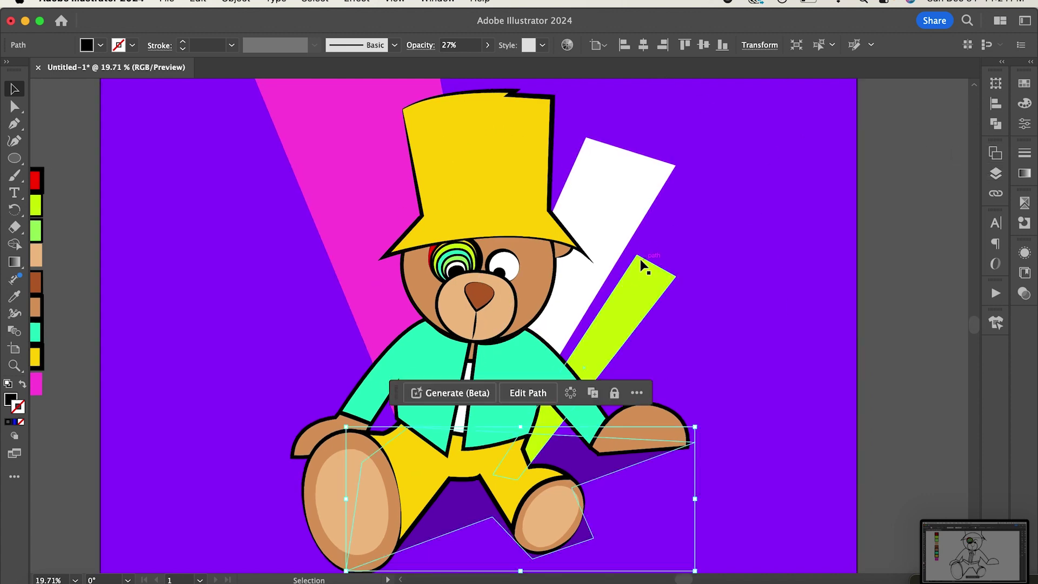
pyautogui.scroll(-3, 640, 258)
pyautogui.scroll(2, 640, 258)
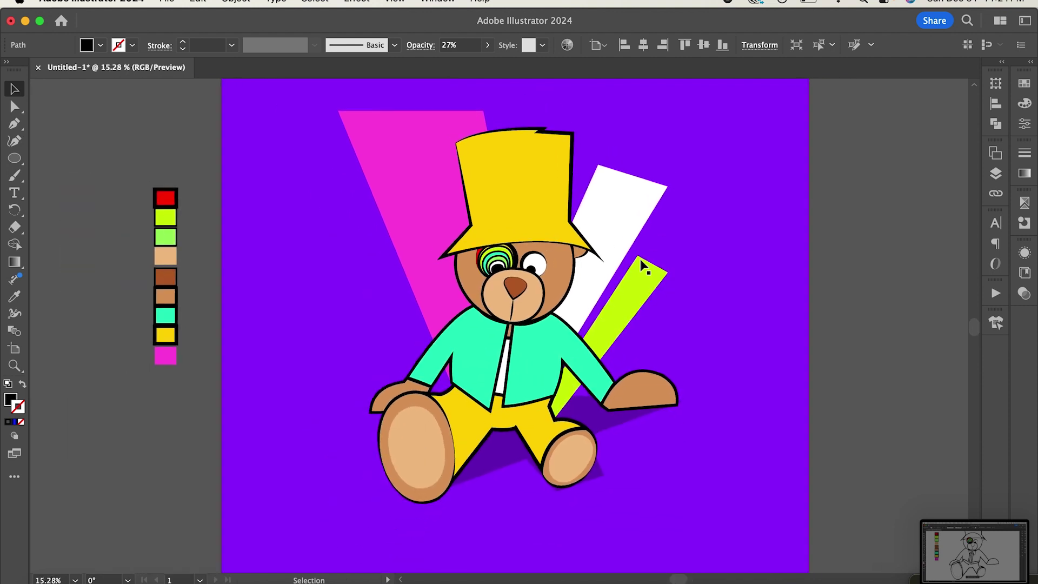
pyautogui.scroll(1, 640, 259)
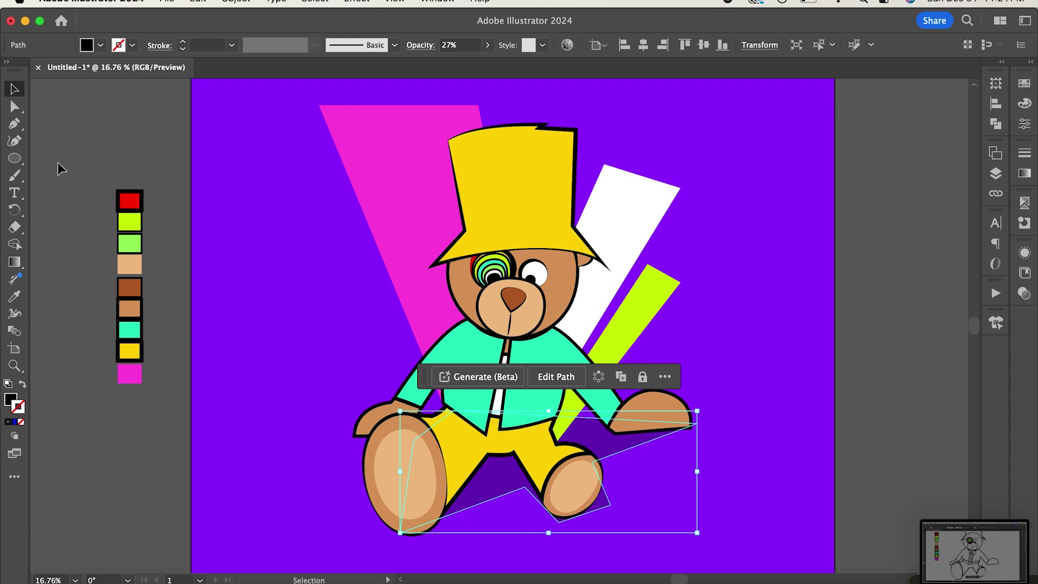
# Drag the swatch column further left onto the pasteboard, away from the bear
pyautogui.moveTo(217, 427); pyautogui.dragTo(216, 426)
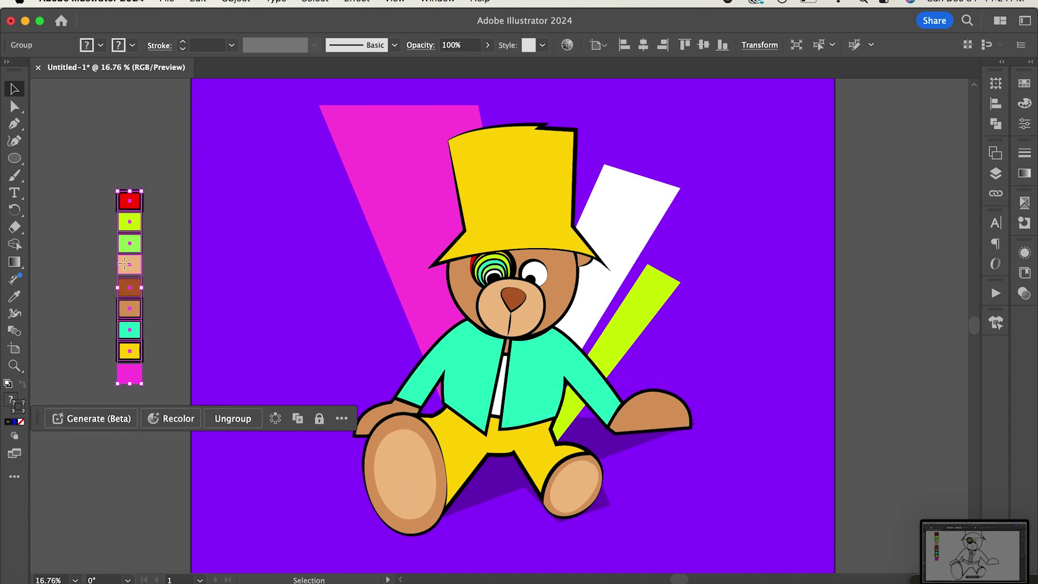
pyautogui.moveTo(124, 263); pyautogui.dragTo(21, 225)
pyautogui.click(916, 236)
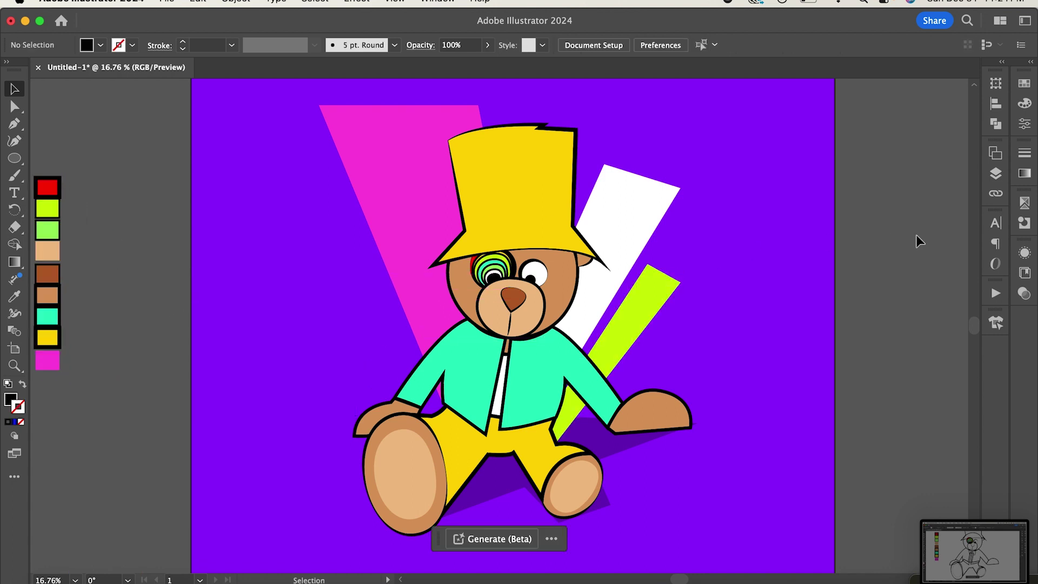